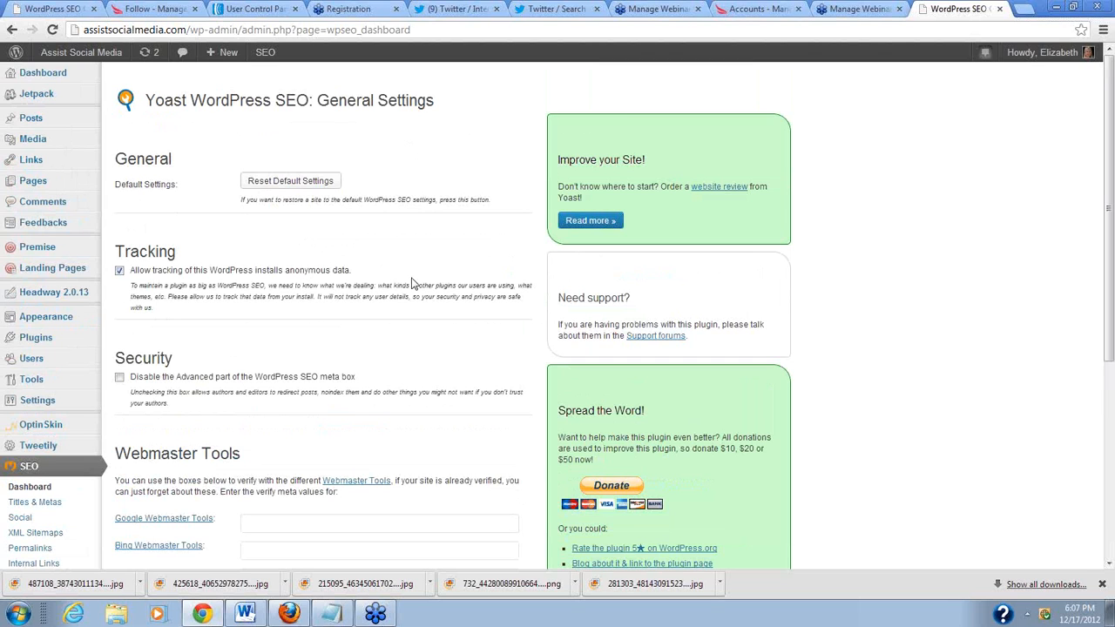
Step: Review the SEO General Settings down to Webmaster Tools, and open Titles & Metas to examine its title, sitewide meta and head clean-up options
scroll(414, 284, down, 1)
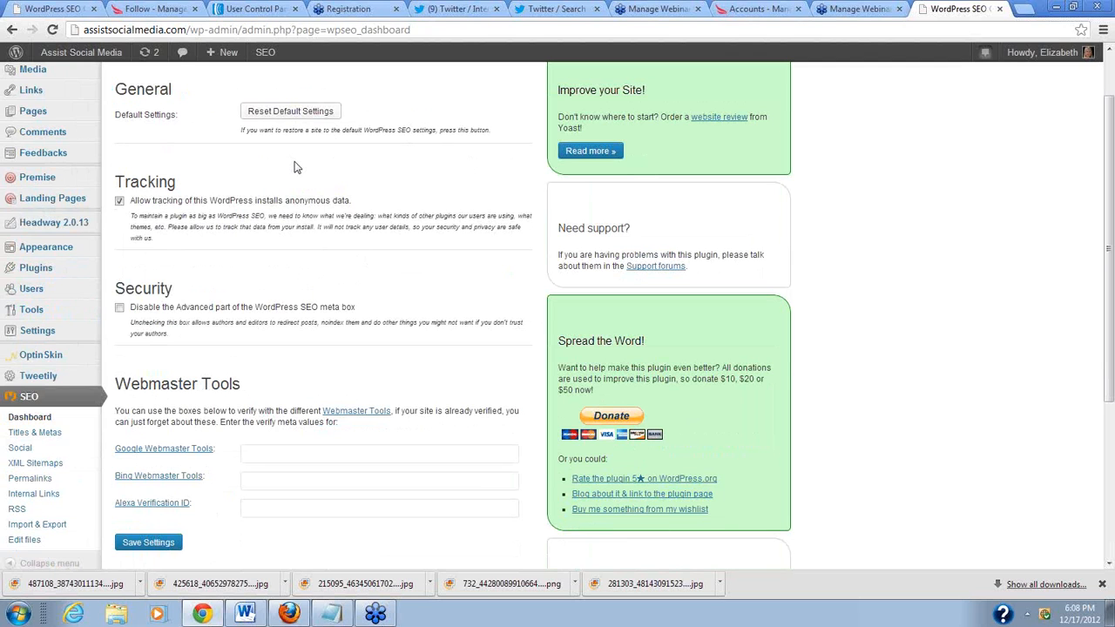
scroll(295, 167, down, 1)
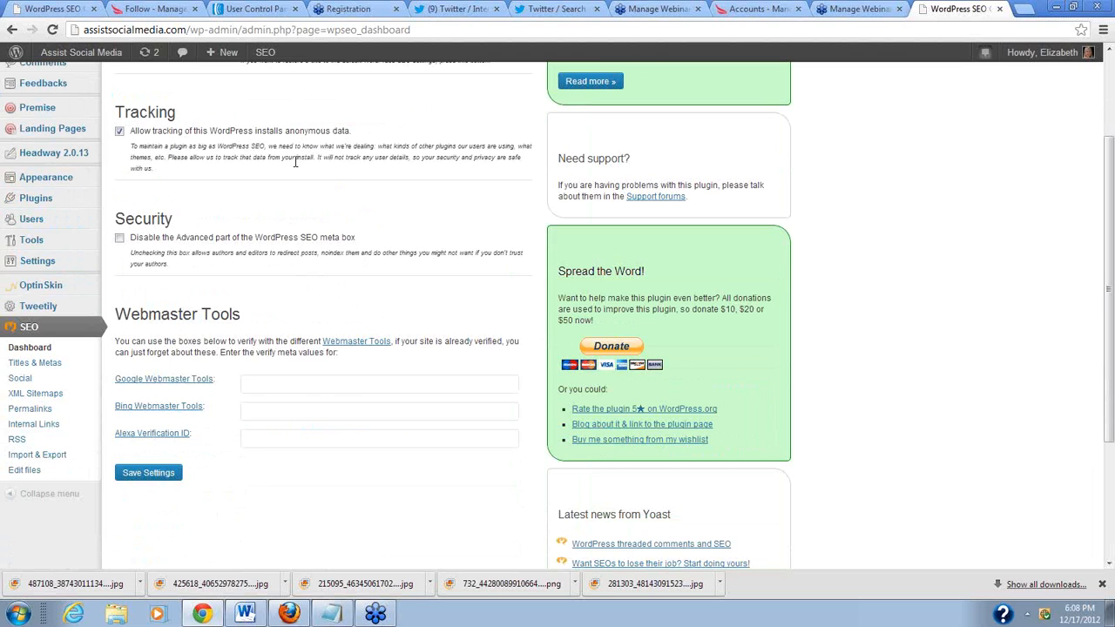
scroll(295, 166, down, 1)
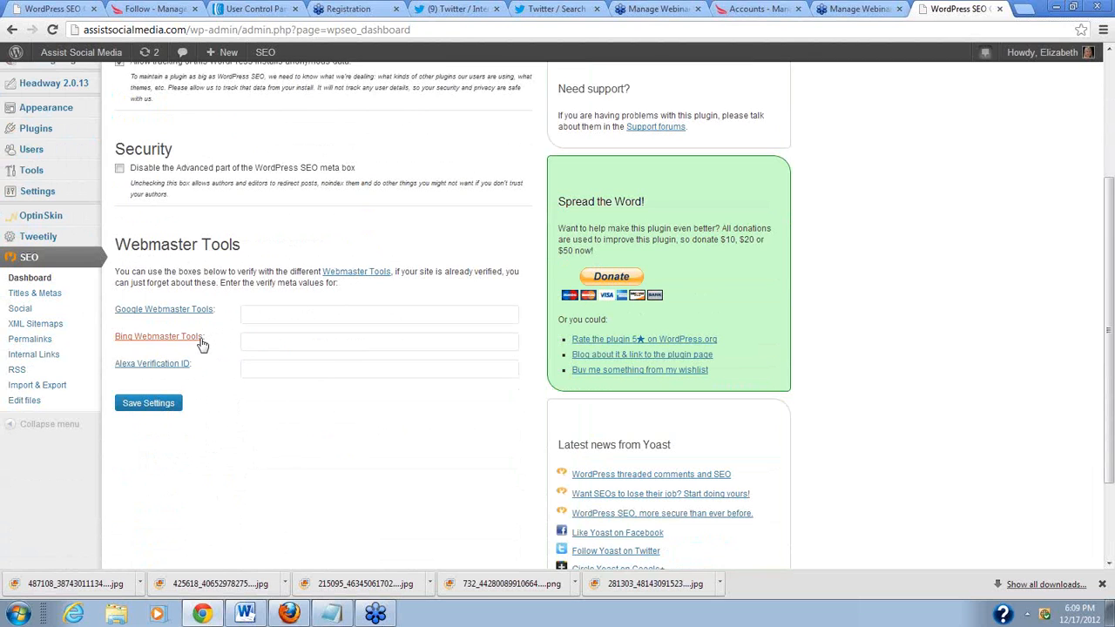
click(48, 297)
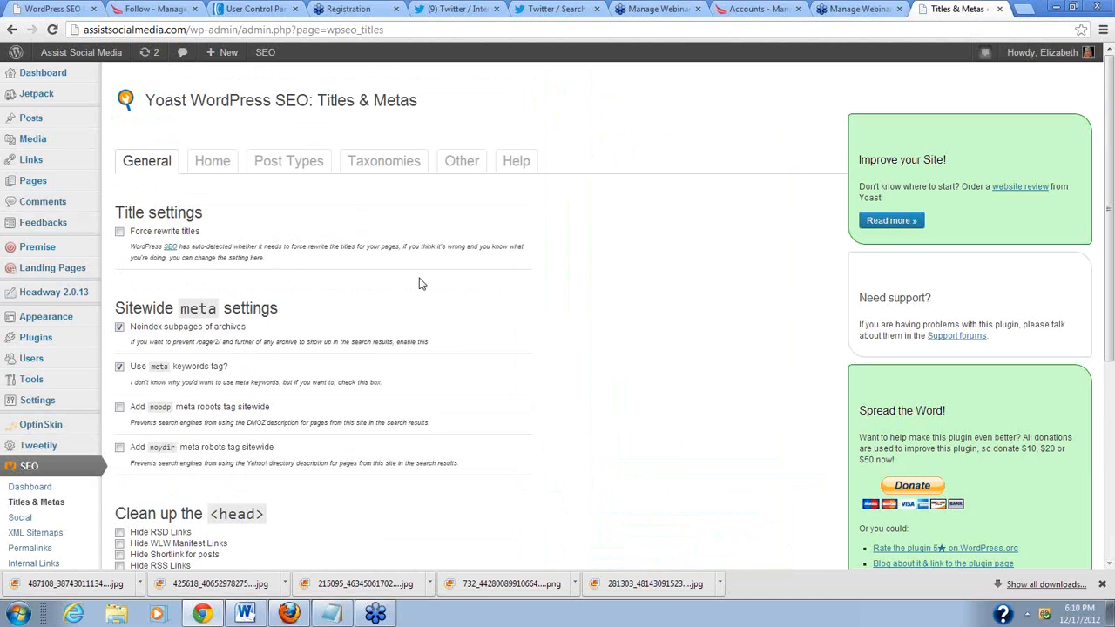
scroll(354, 253, down, 1)
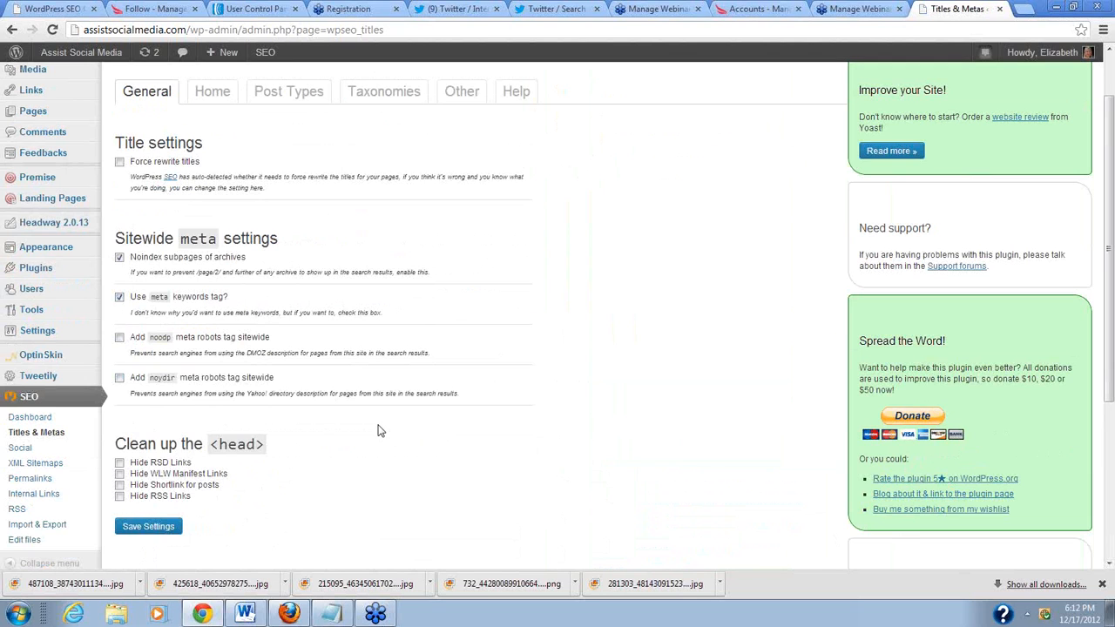
scroll(378, 431, down, 1)
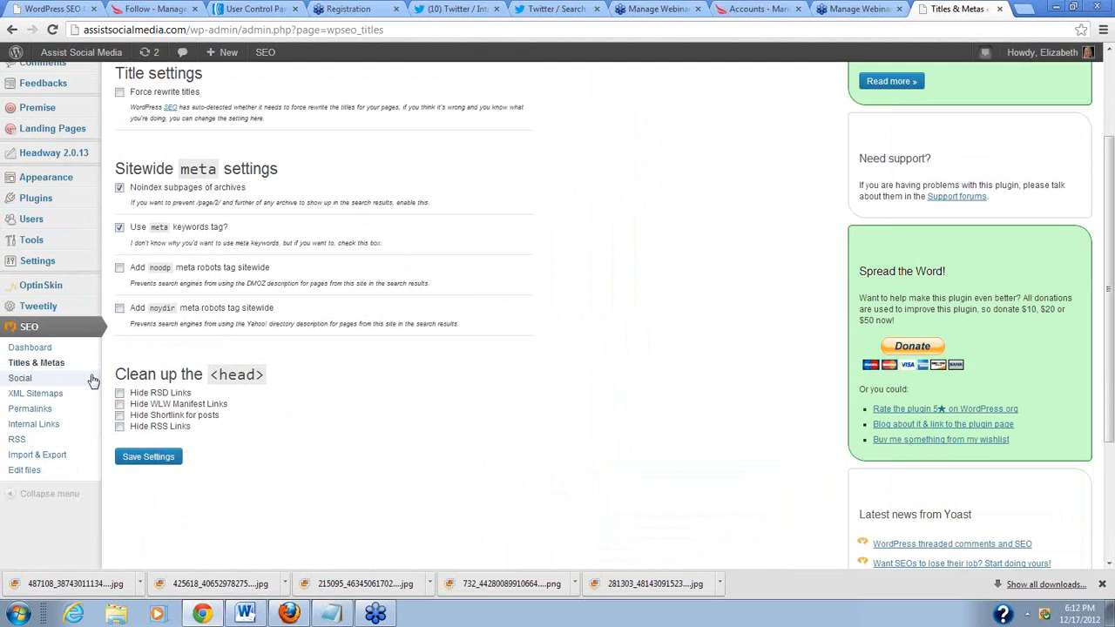
Step: Open the SEO Social settings, review the Facebook OpenGraph and Twitter card options, and save the settings
click(21, 379)
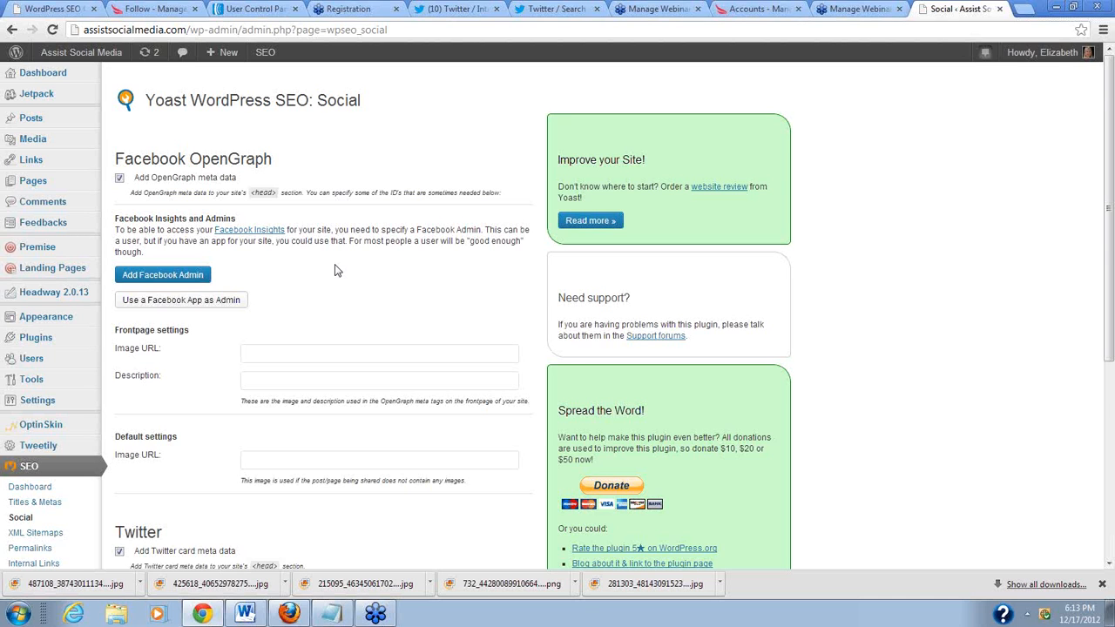
scroll(276, 287, down, 1)
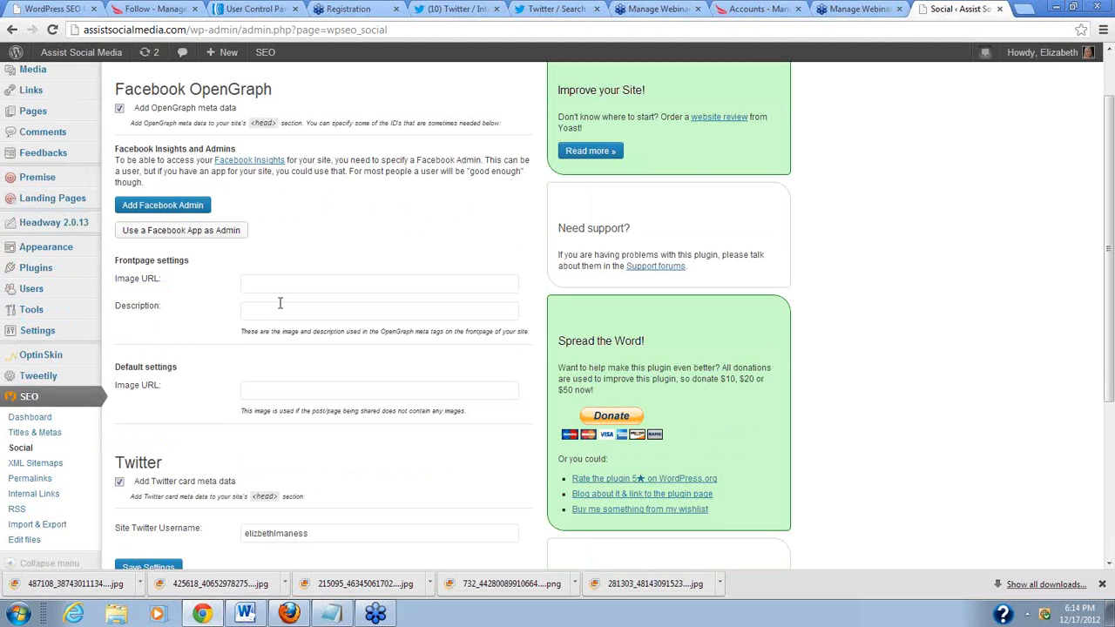
scroll(283, 307, down, 2)
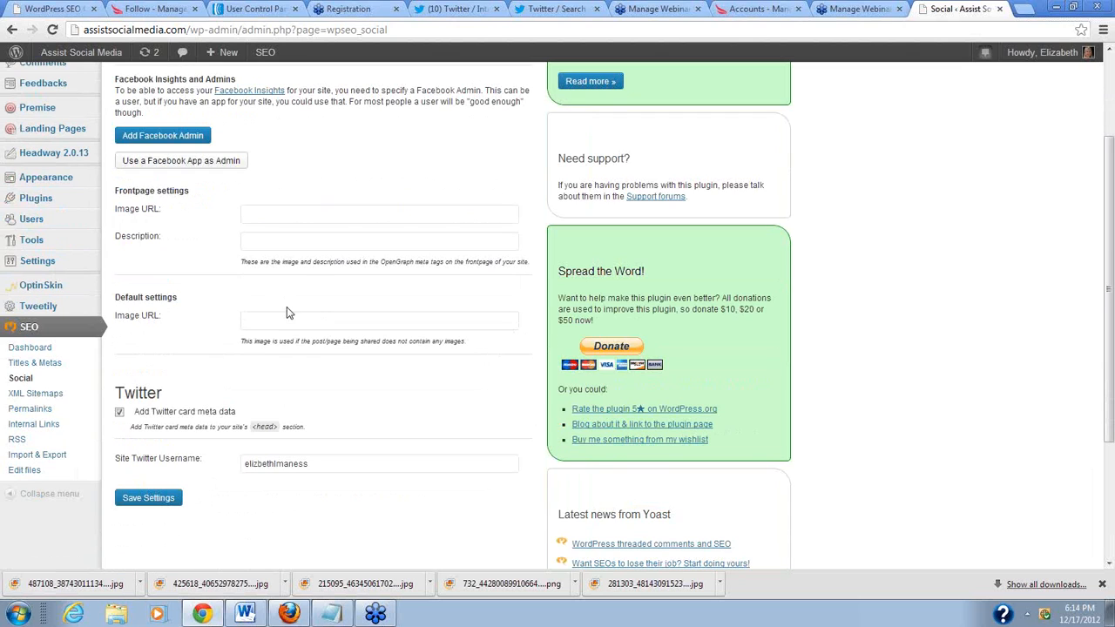
scroll(296, 322, down, 1)
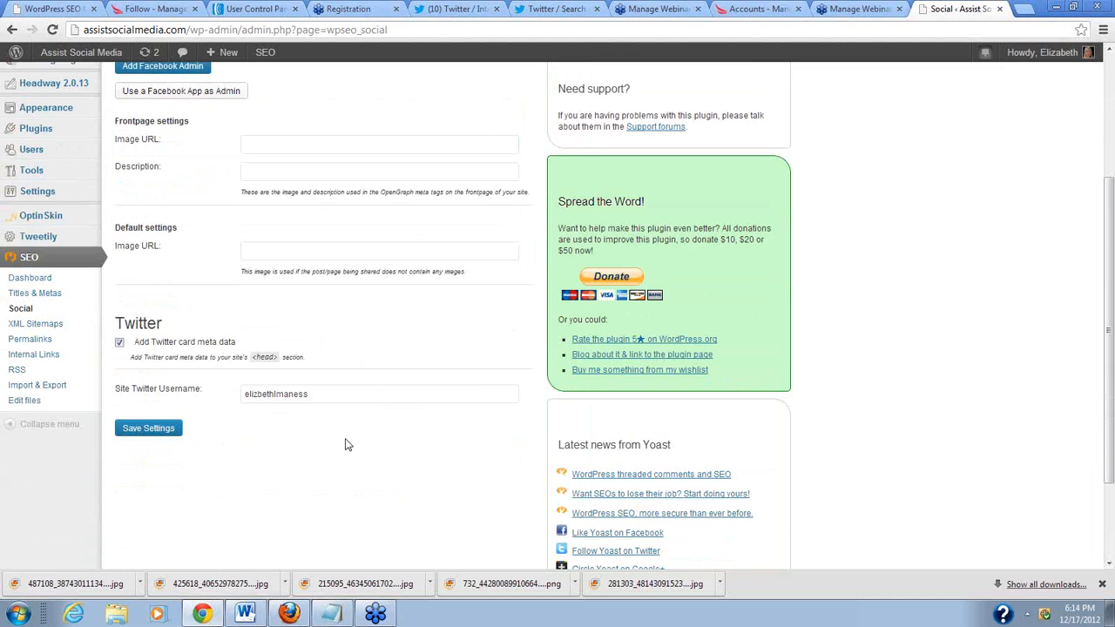
click(132, 427)
scroll(216, 443, up, 3)
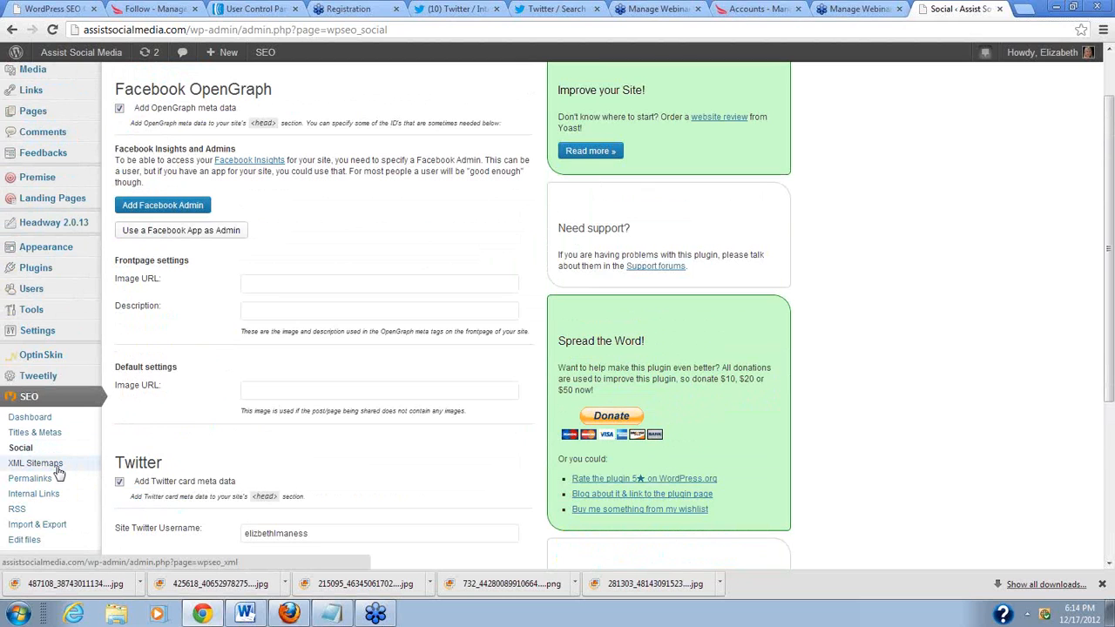
Step: Open the XML Sitemaps settings and examine the ping, excluded post types, excluded taxonomies and entries-per-page options
click(58, 469)
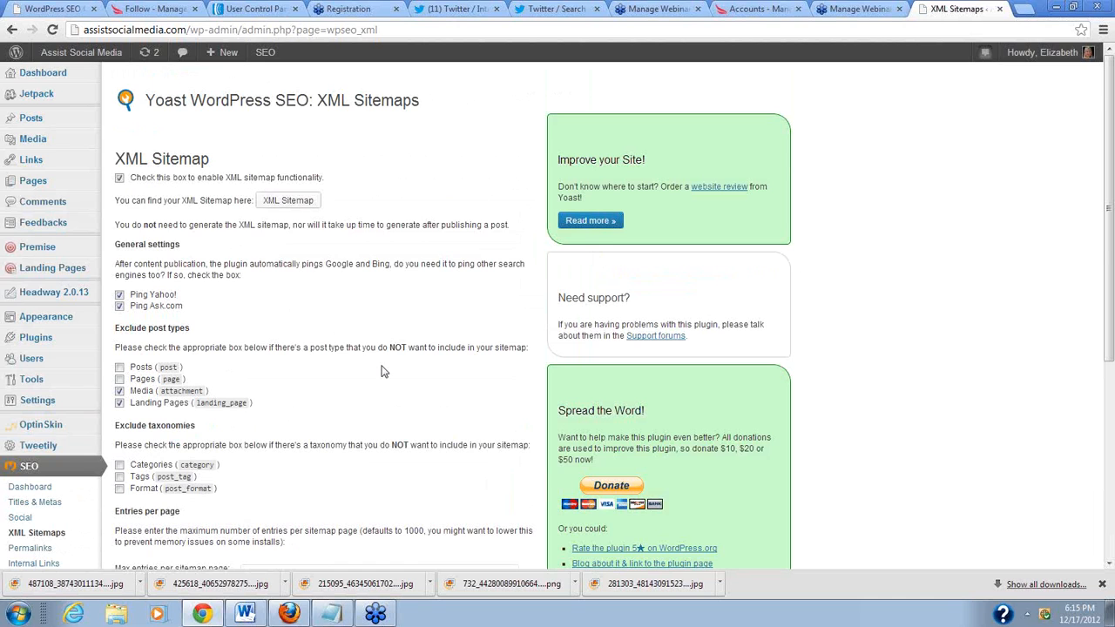
scroll(380, 372, down, 2)
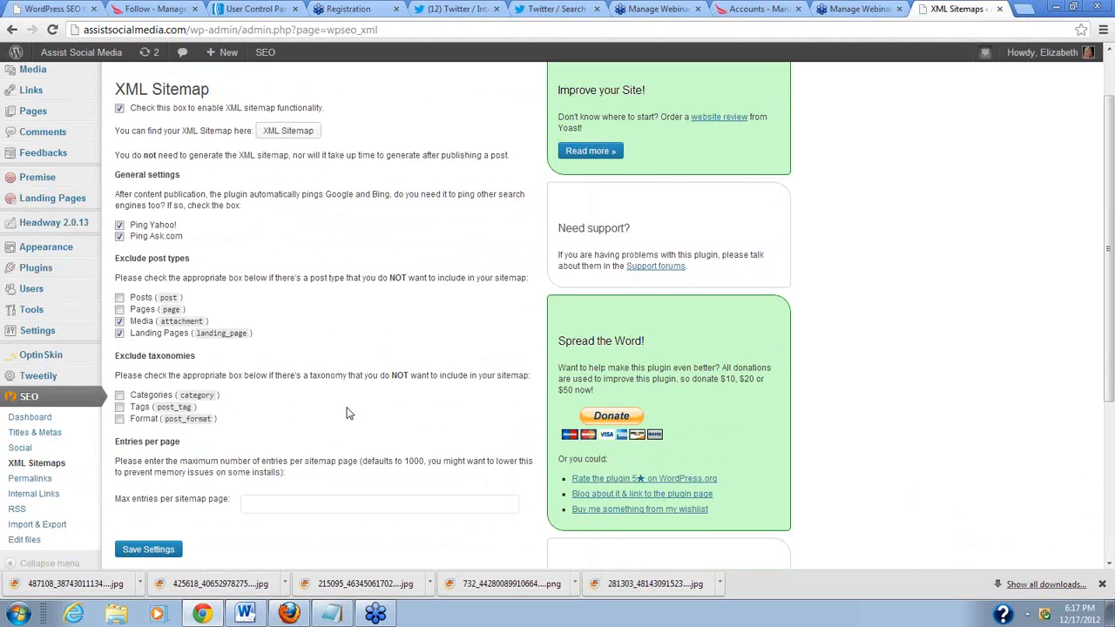
scroll(346, 413, down, 1)
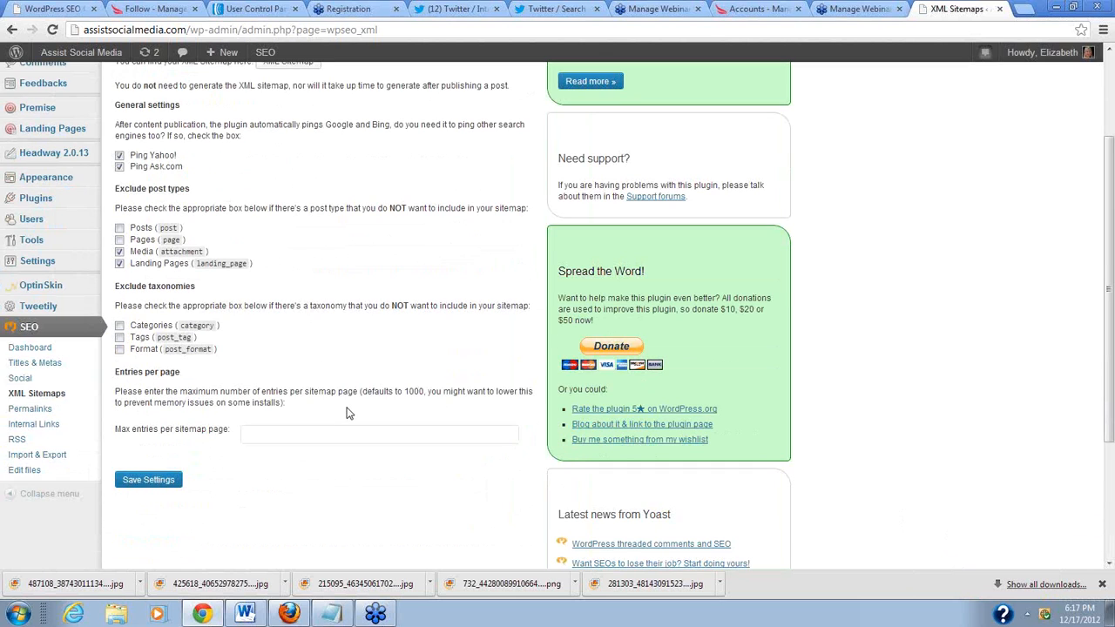
scroll(346, 413, down, 1)
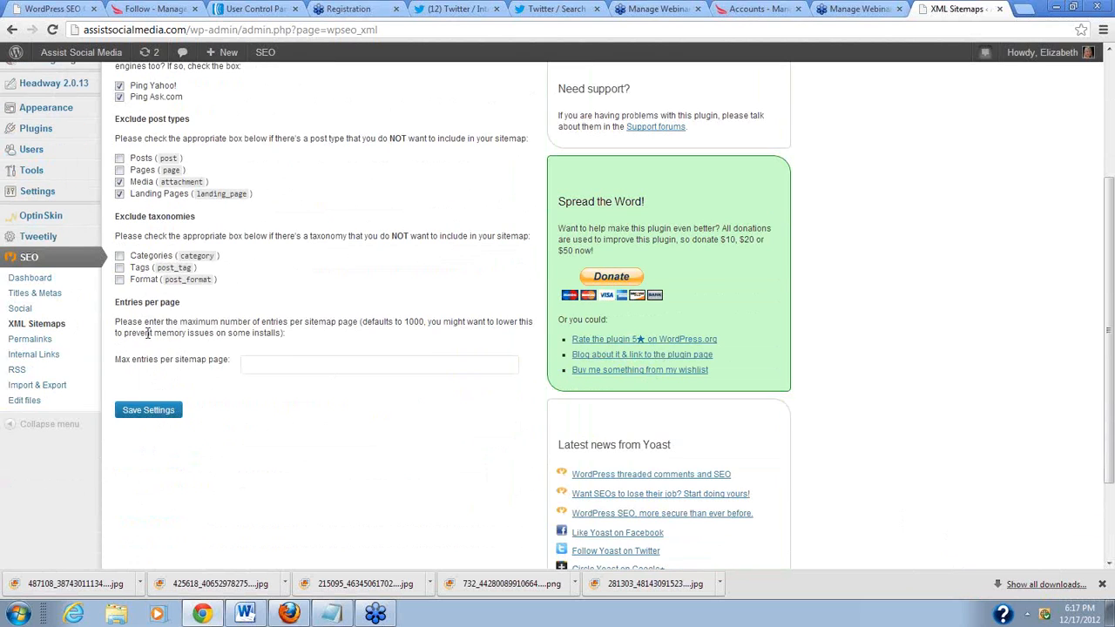
Step: Examine the Permalinks page's permalink and canonical settings, and the breadcrumbs settings on the Internal Links page
click(41, 343)
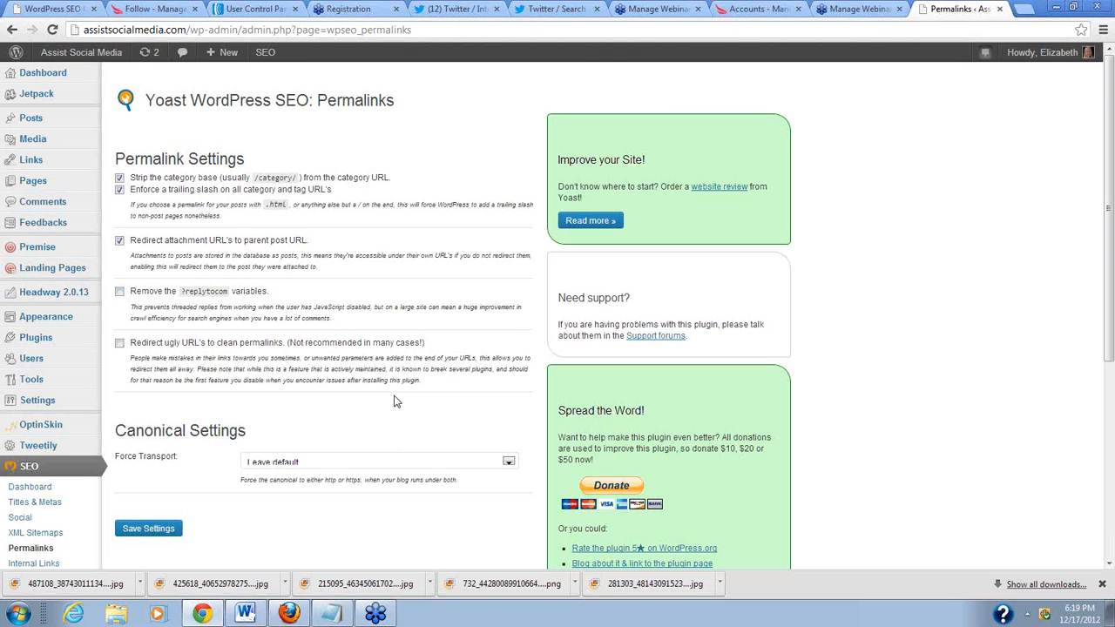
scroll(394, 401, down, 1)
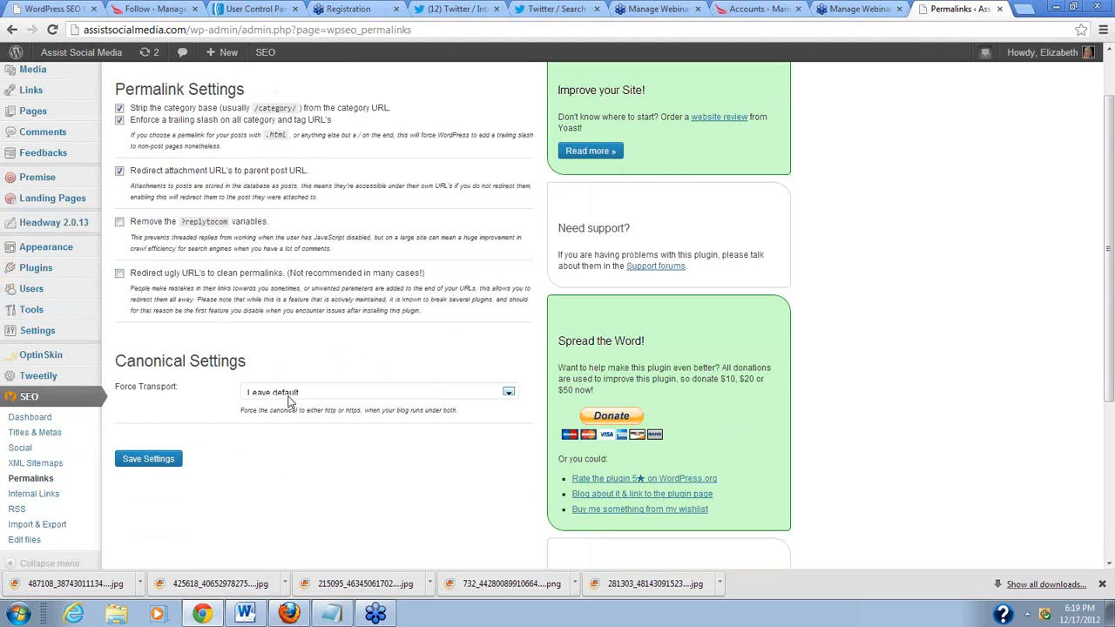
scroll(323, 467, down, 2)
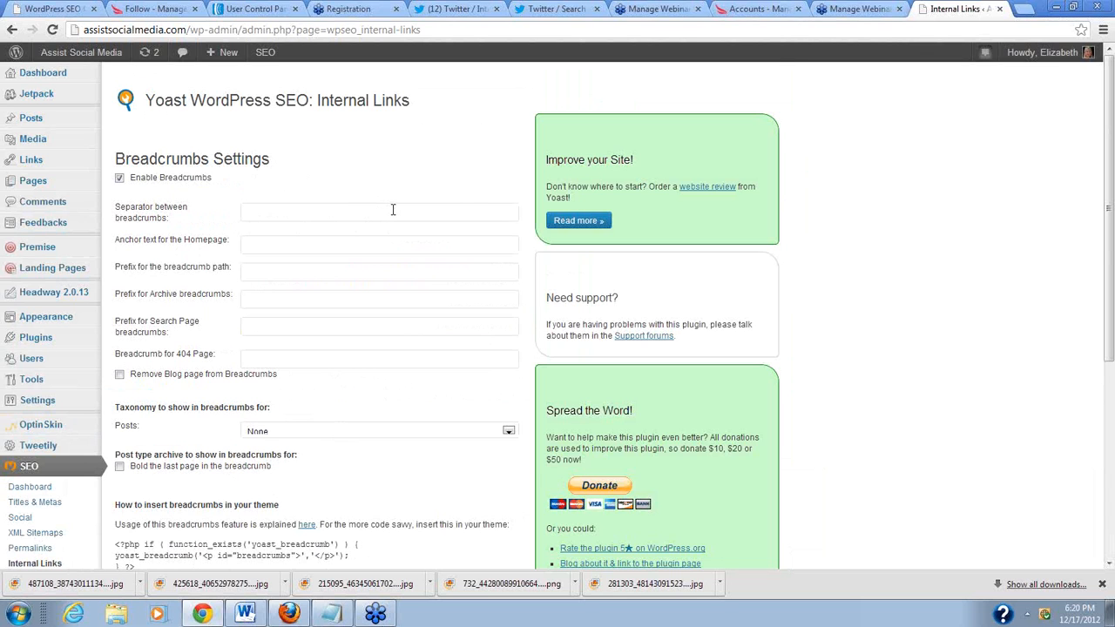
scroll(393, 209, down, 1)
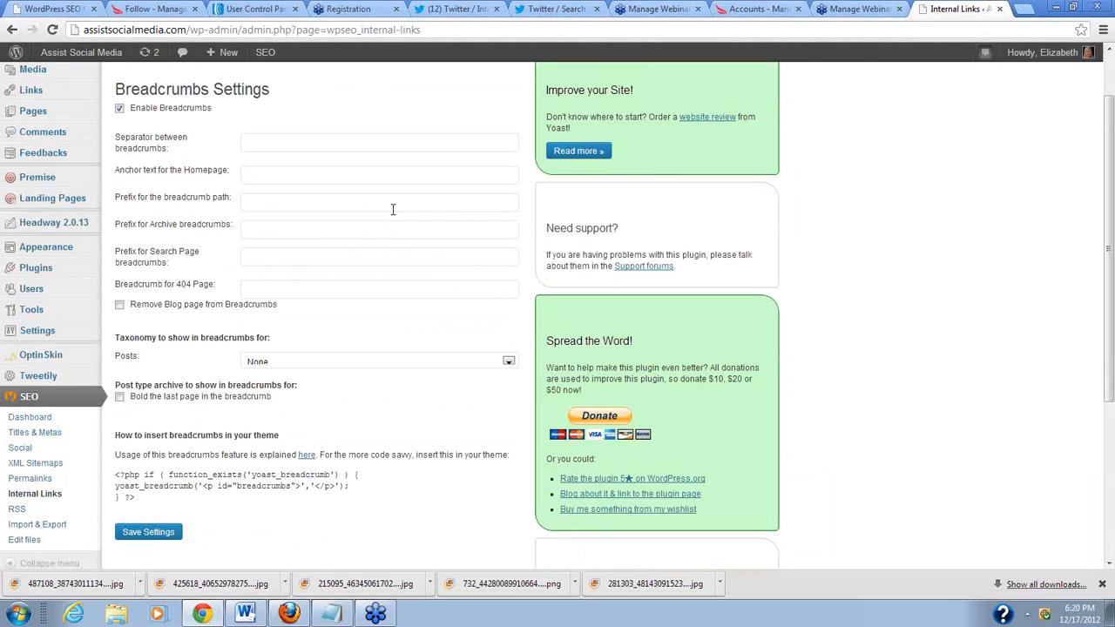
scroll(393, 209, down, 2)
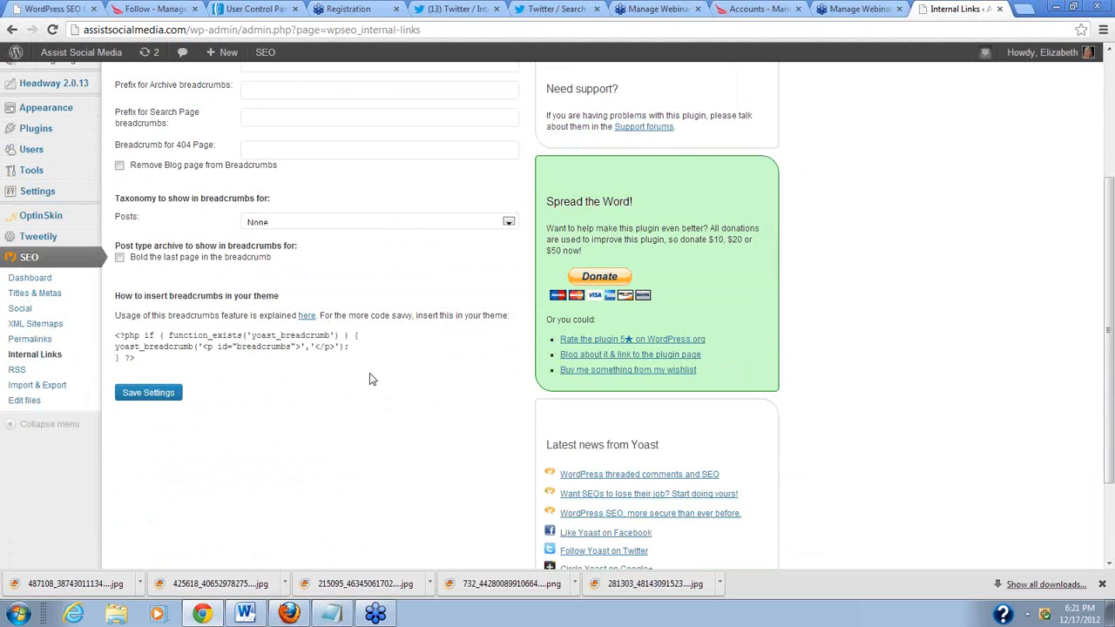
Step: Open the SEO RSS settings, review the feed content templates and link variables, and save the settings
click(17, 371)
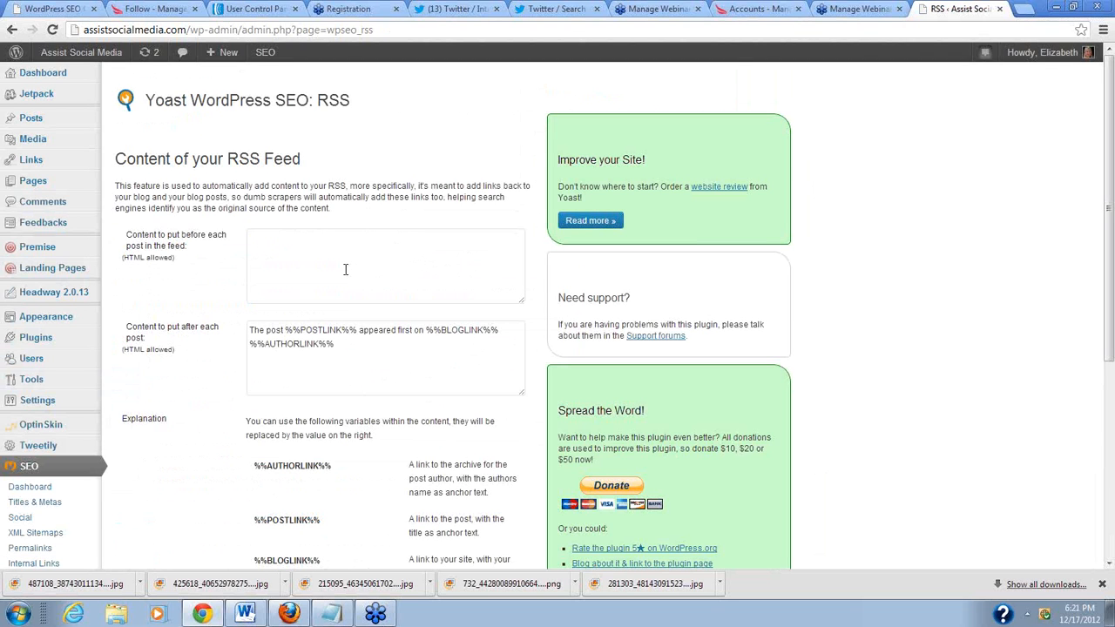
scroll(349, 296, down, 3)
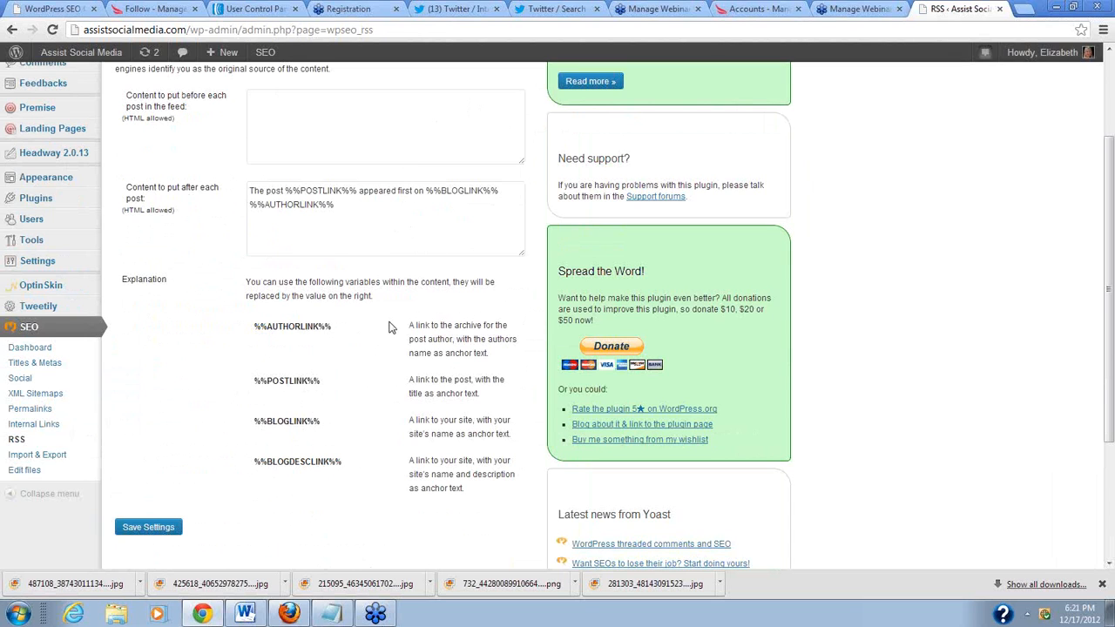
scroll(383, 366, down, 1)
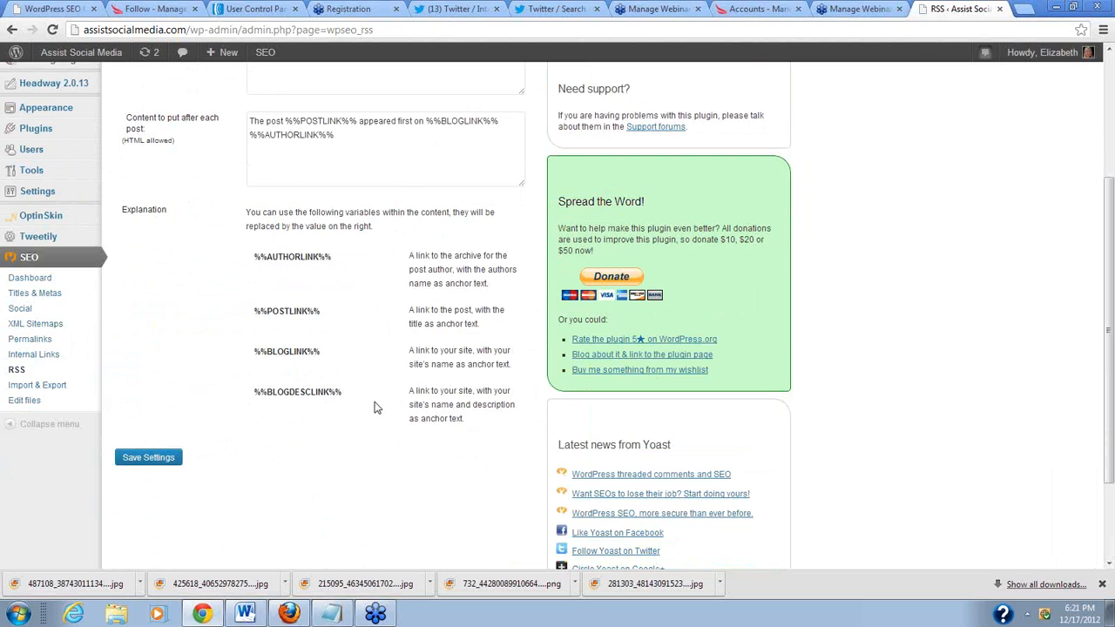
scroll(376, 408, down, 1)
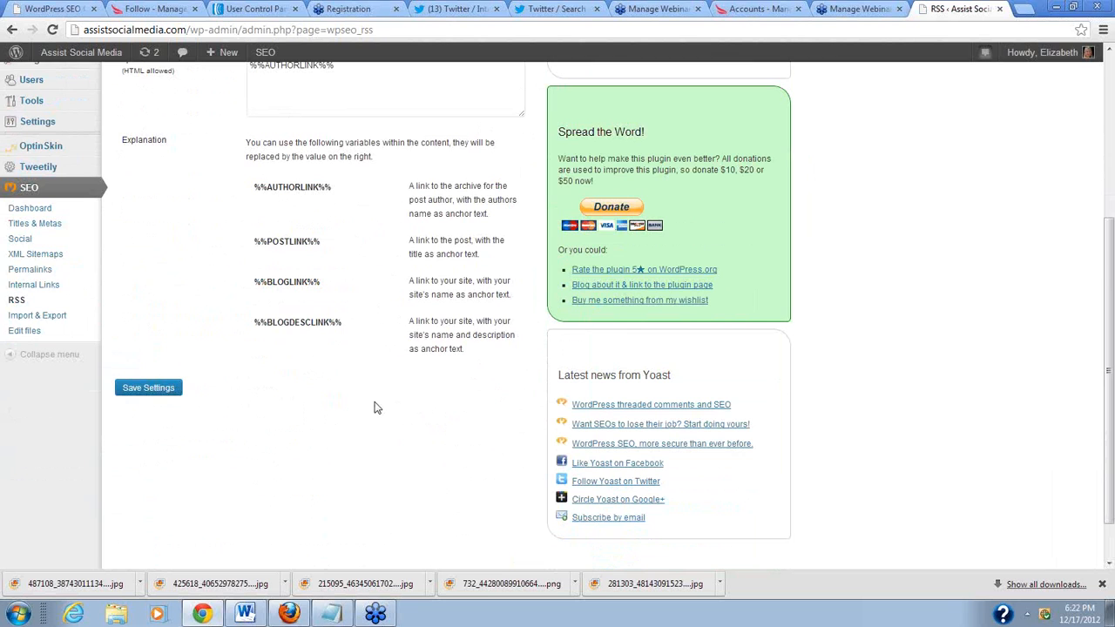
scroll(379, 392, down, 1)
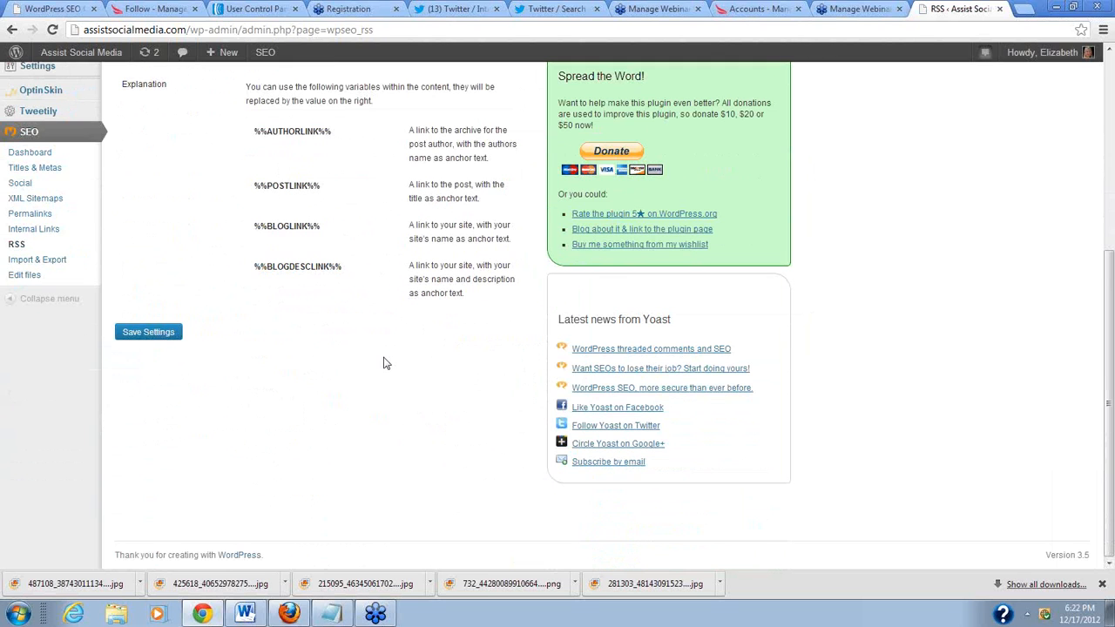
click(148, 332)
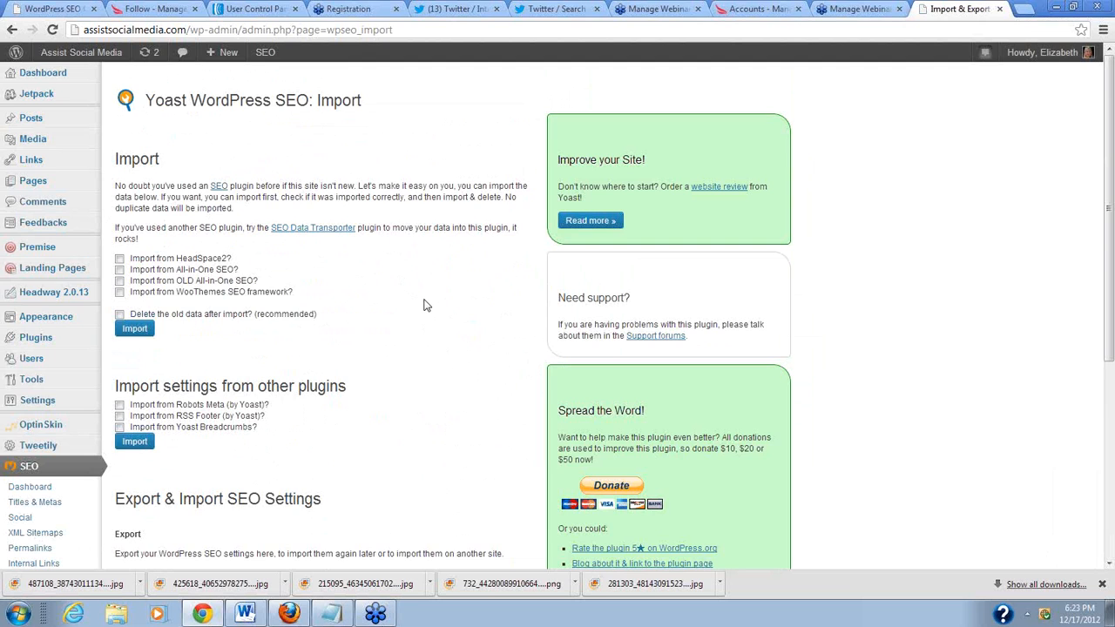
Step: Examine the Import & Export page's options for importing from other SEO plugins and for exporting and importing SEO settings
scroll(426, 305, down, 2)
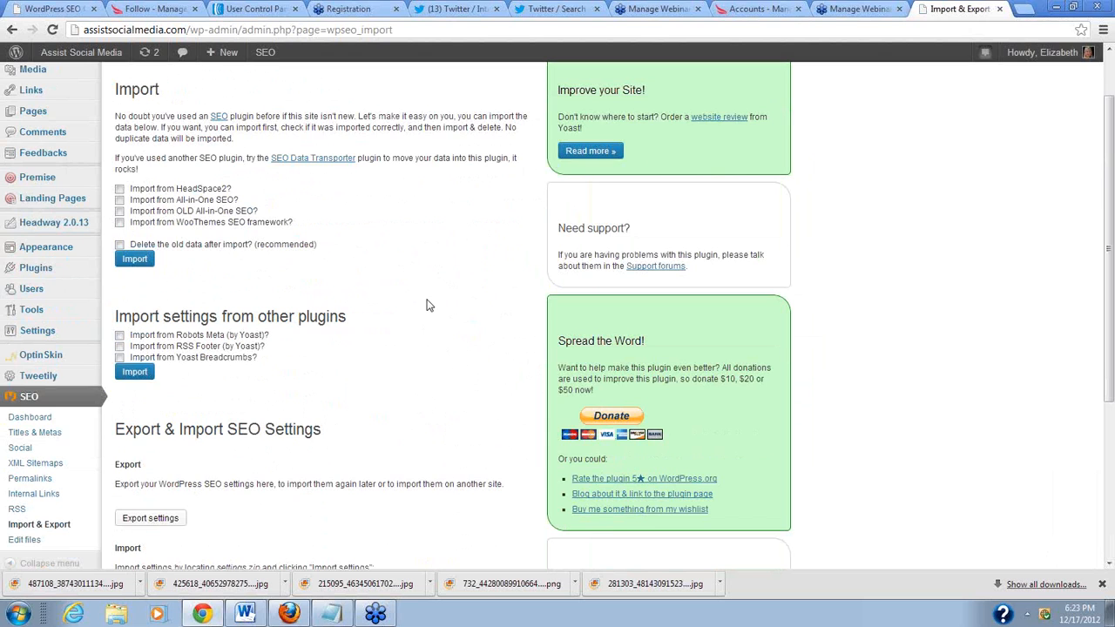
scroll(426, 305, down, 4)
scroll(430, 305, up, 6)
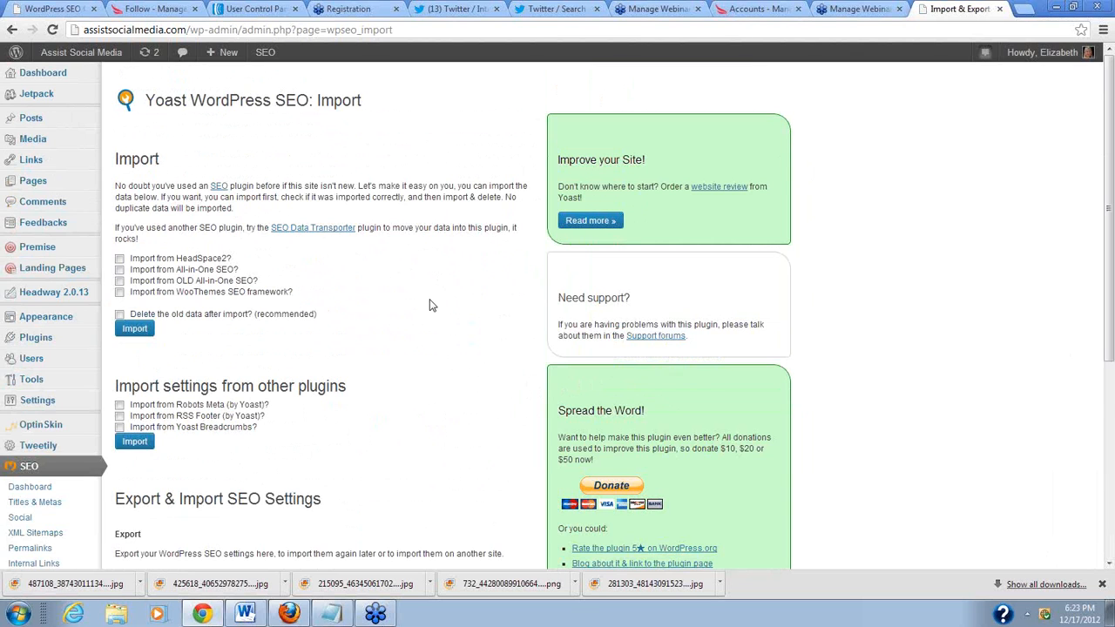
scroll(429, 305, down, 2)
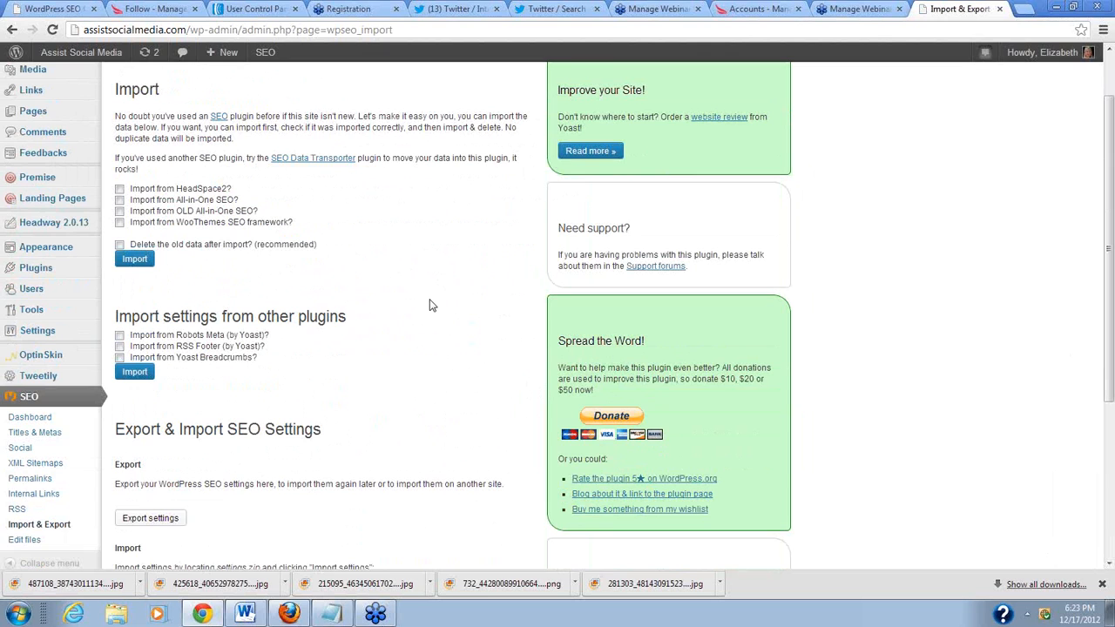
scroll(429, 305, down, 2)
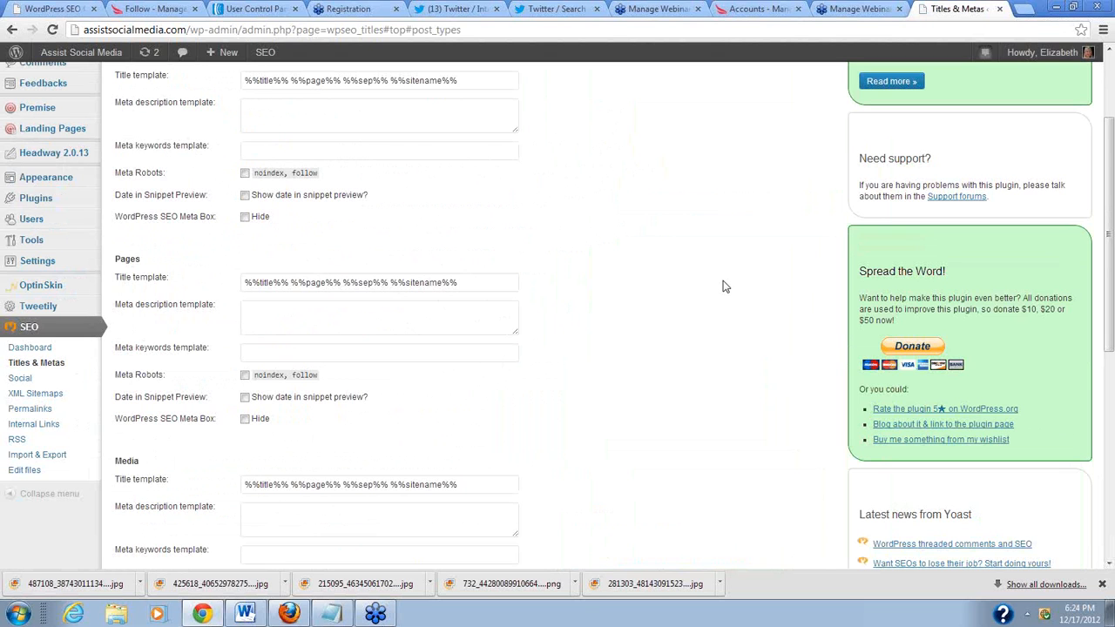
Step: Examine the Post Types title, meta description and meta keywords templates for posts, pages and media in Titles & Metas
scroll(722, 287, up, 2)
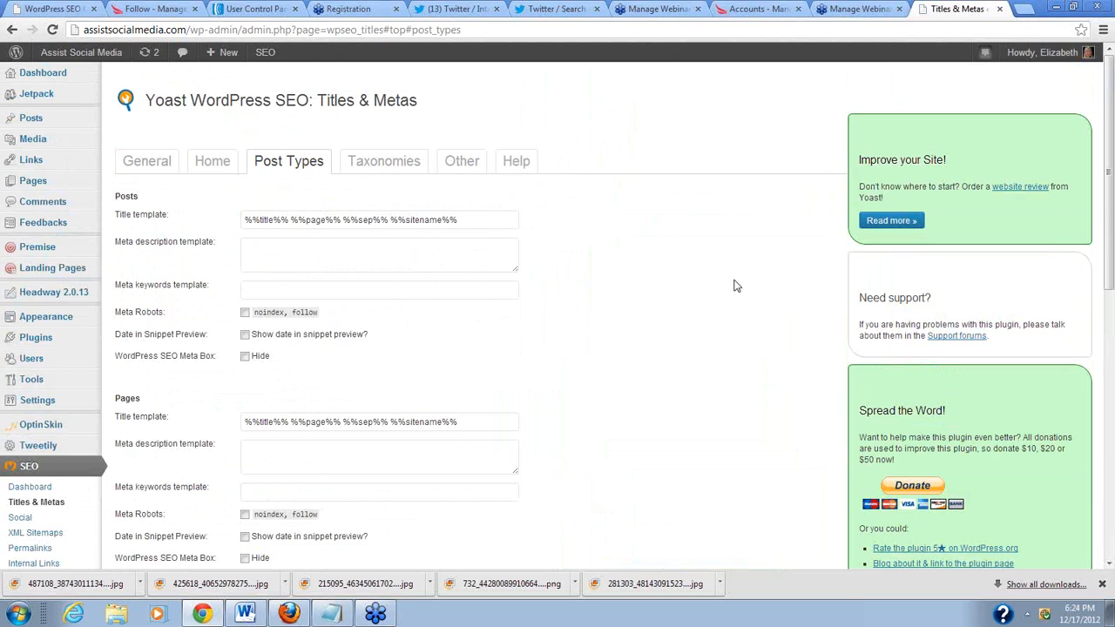
scroll(734, 286, down, 2)
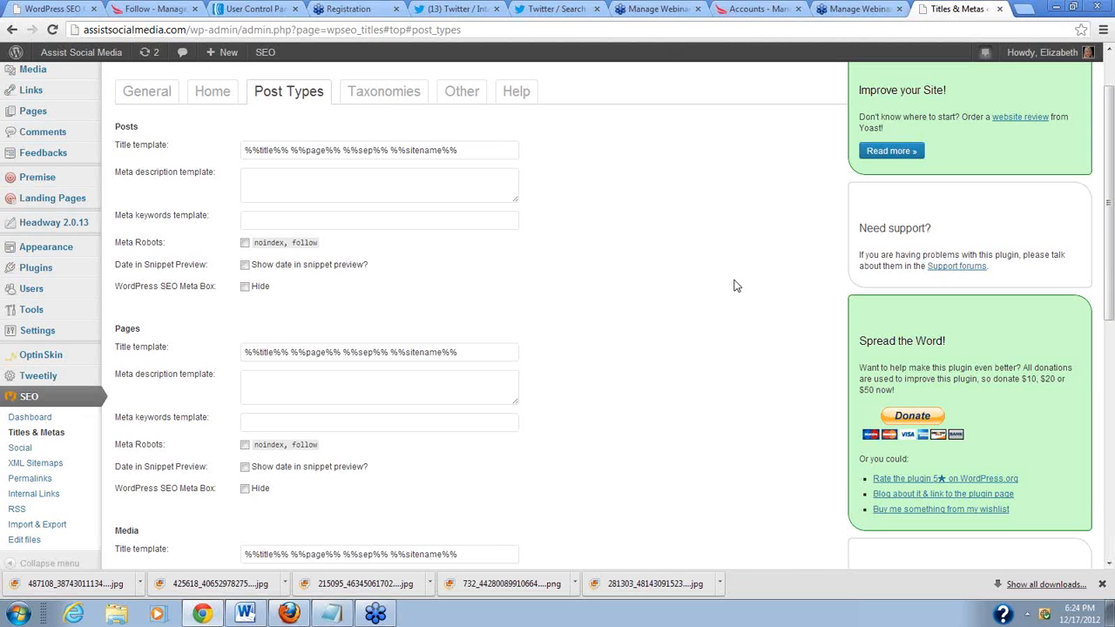
scroll(734, 285, down, 2)
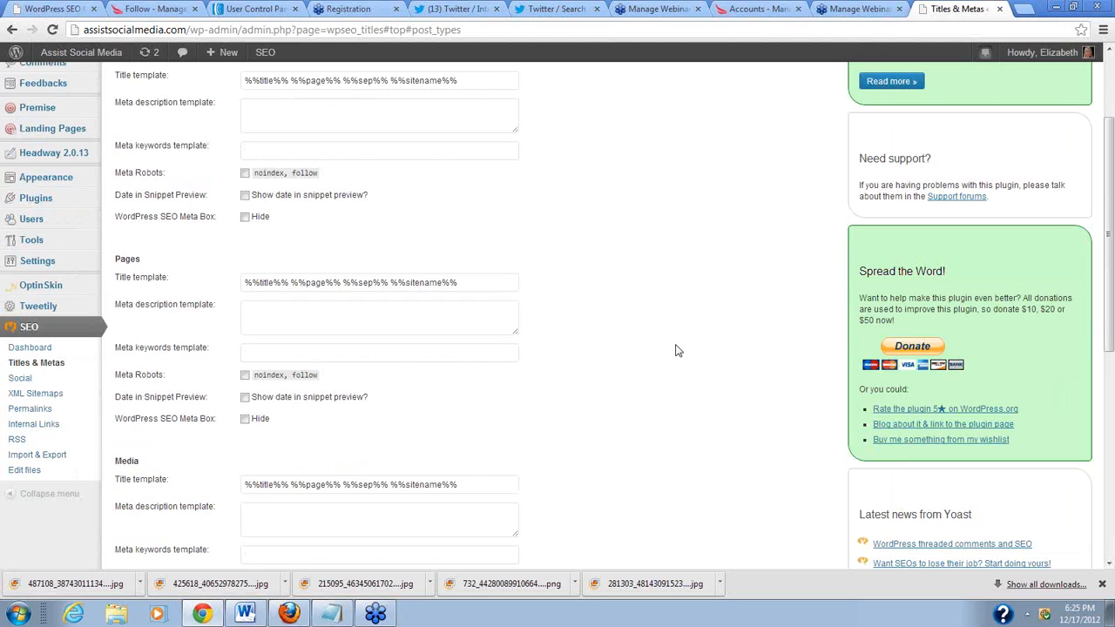
mouse_move(133, 210)
scroll(640, 299, up, 1)
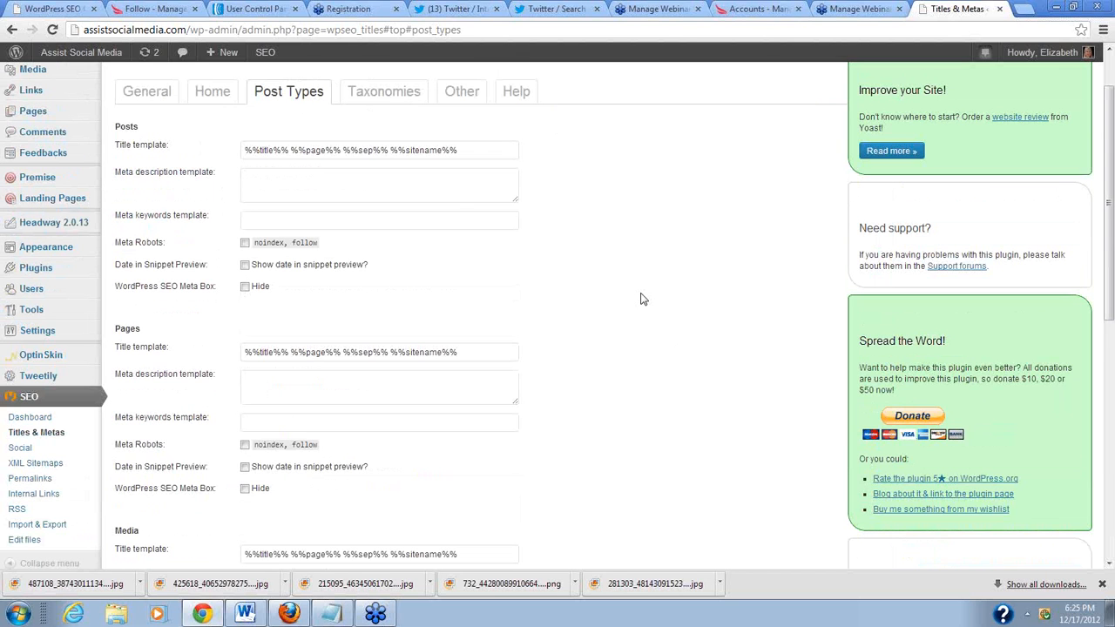
scroll(641, 299, down, 1)
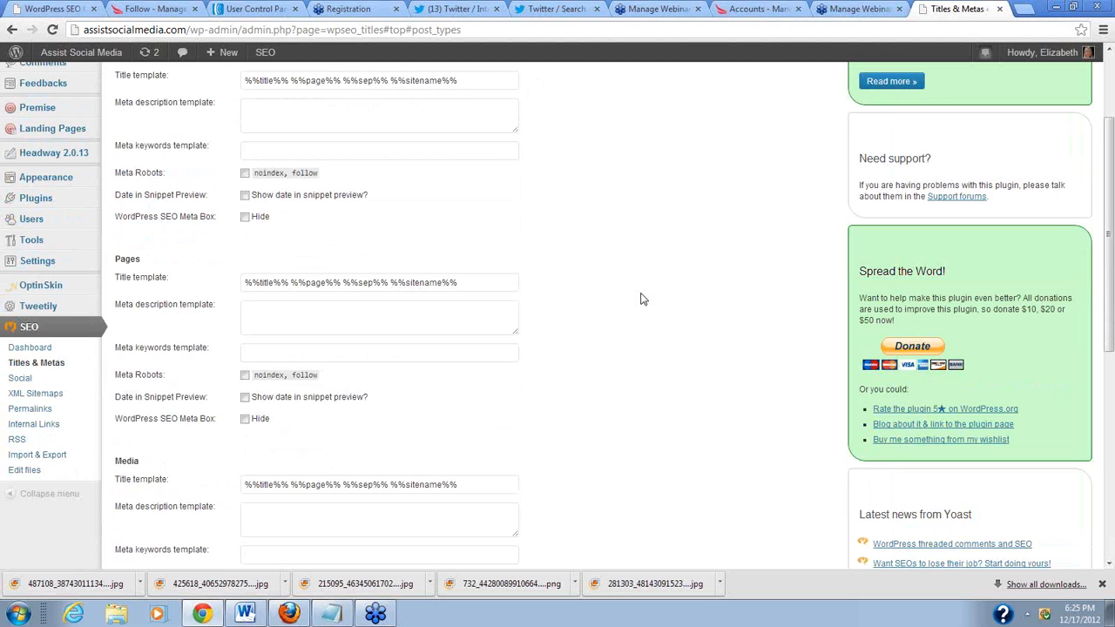
Step: Examine the remaining Post Types settings and the Taxonomies templates for categories, tags and format in Titles & Metas
scroll(640, 299, down, 1)
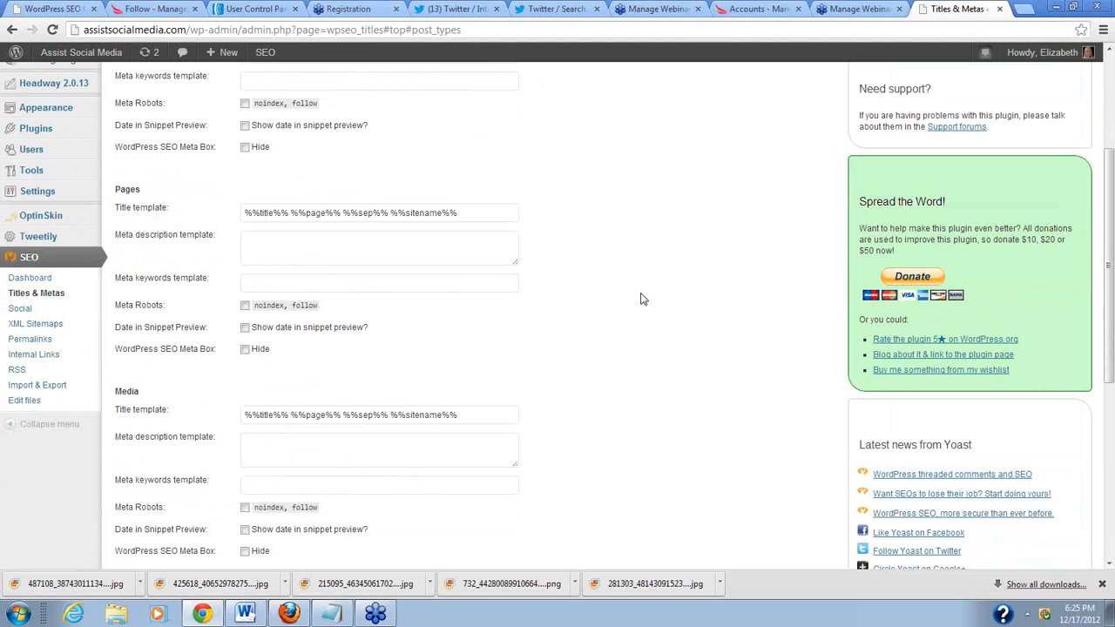
scroll(641, 299, down, 5)
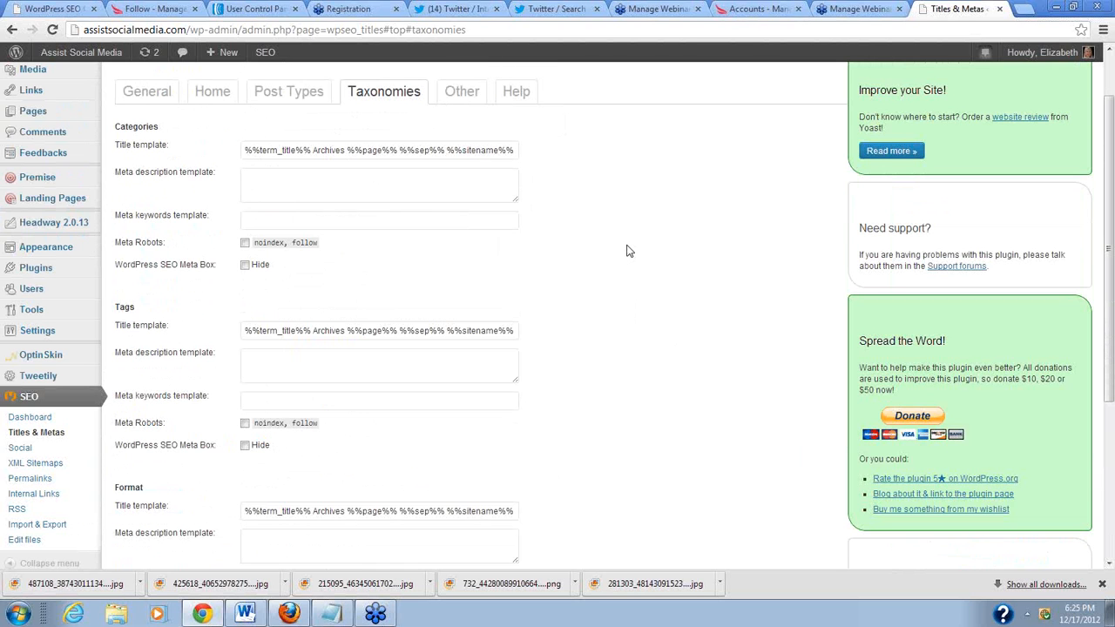
scroll(629, 250, up, 1)
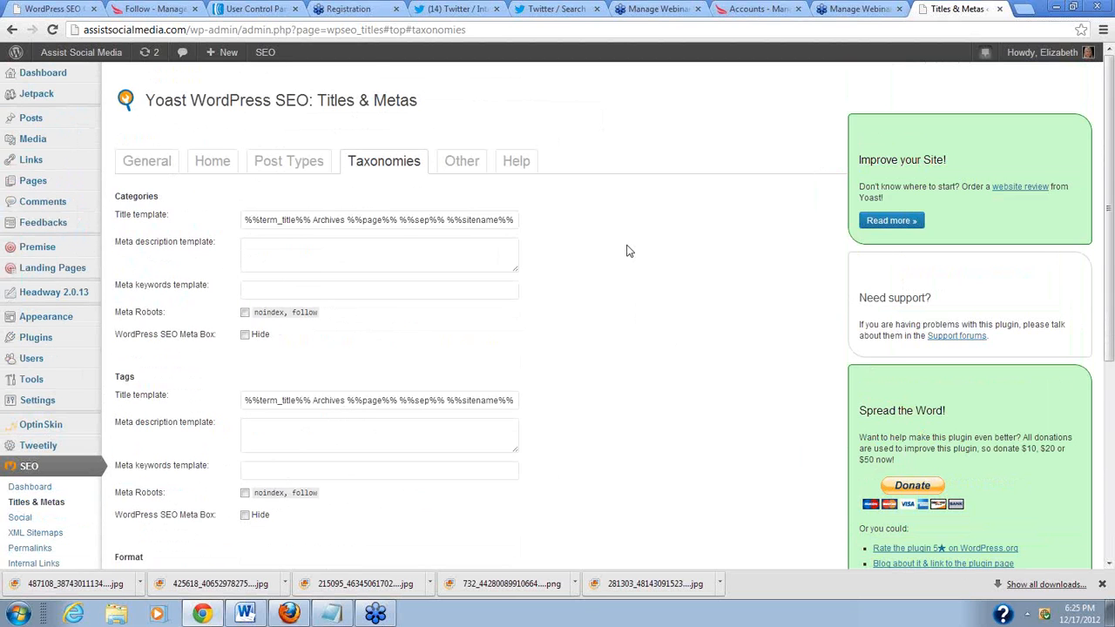
Step: Examine the Other settings in Titles & Metas for author archives, date archives, search pages and 404 pages
click(463, 163)
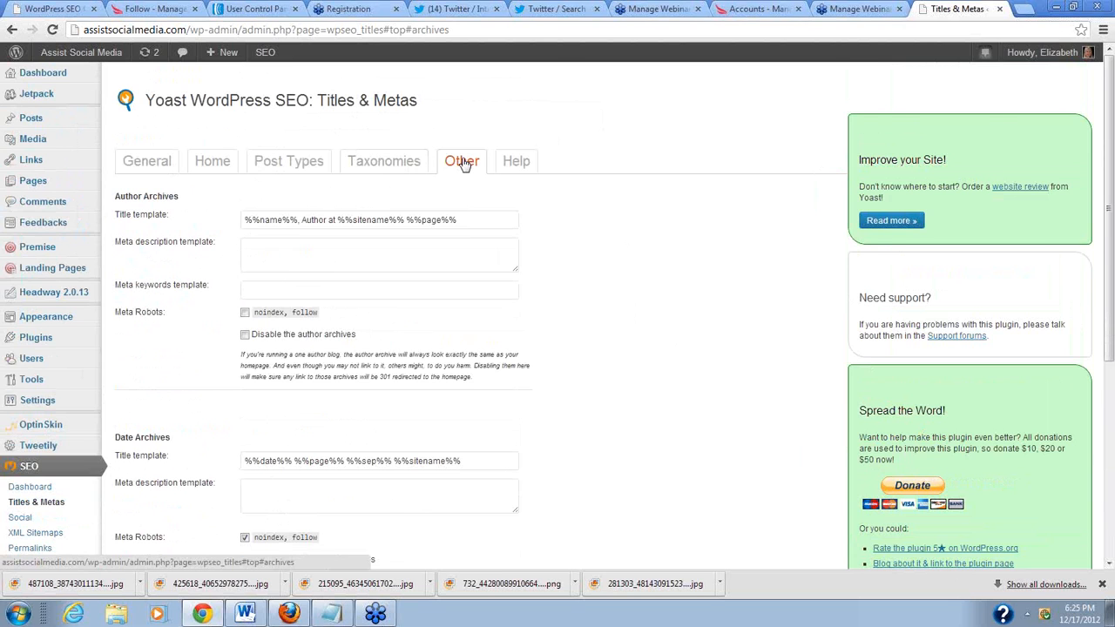
scroll(631, 257, down, 5)
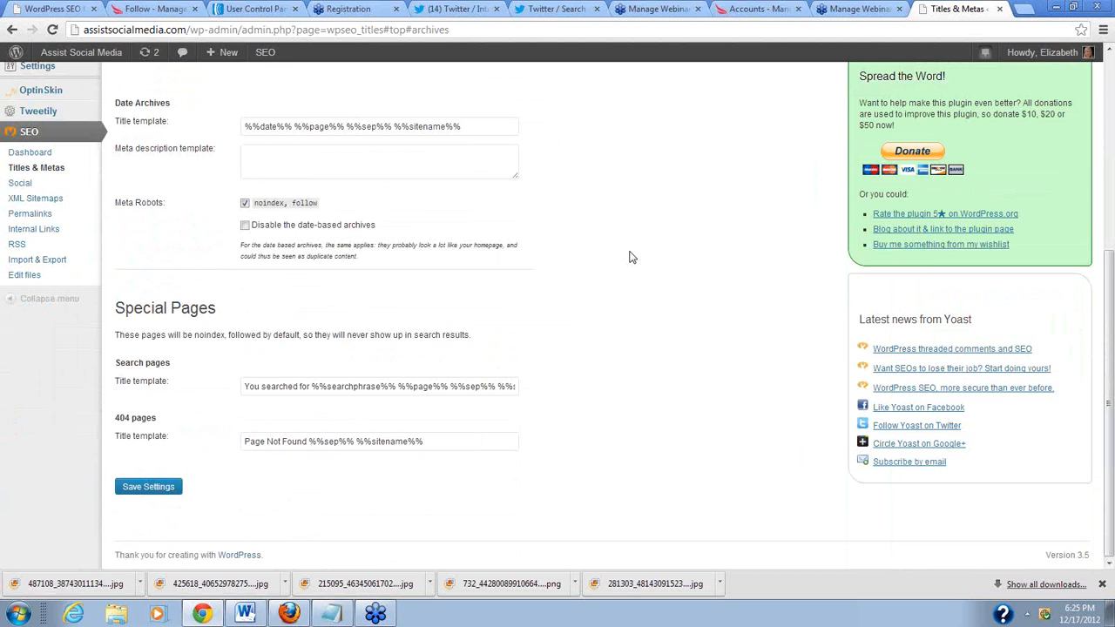
scroll(631, 257, up, 5)
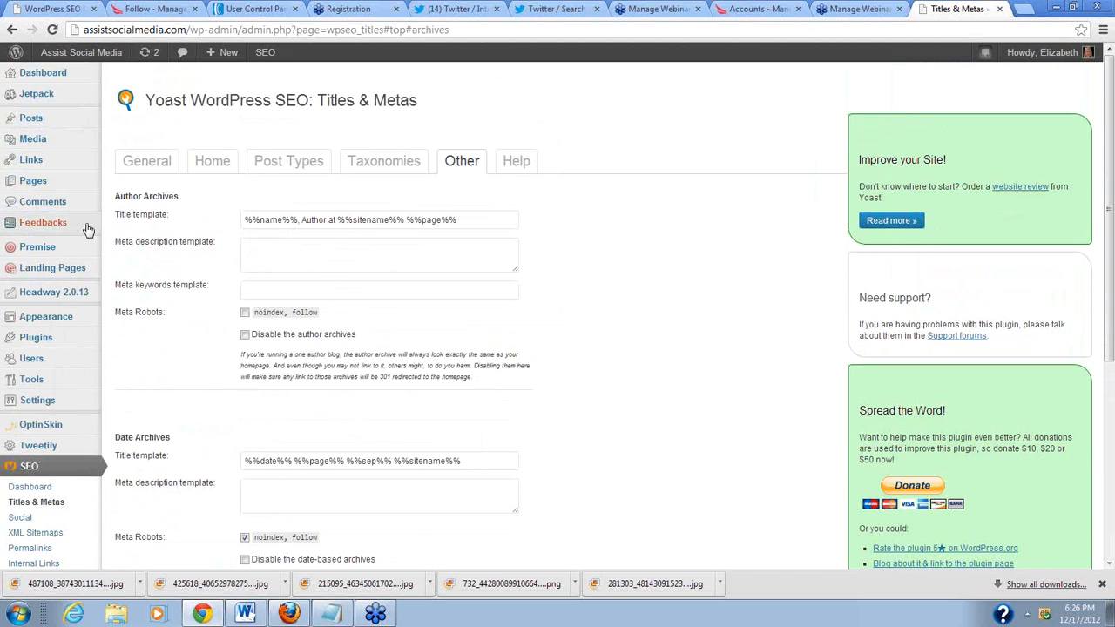
Step: Add a new post titled "Yoast all in one wordpress plug" and set its focus keyword to "Yoast All in One"
mouse_move(109, 122)
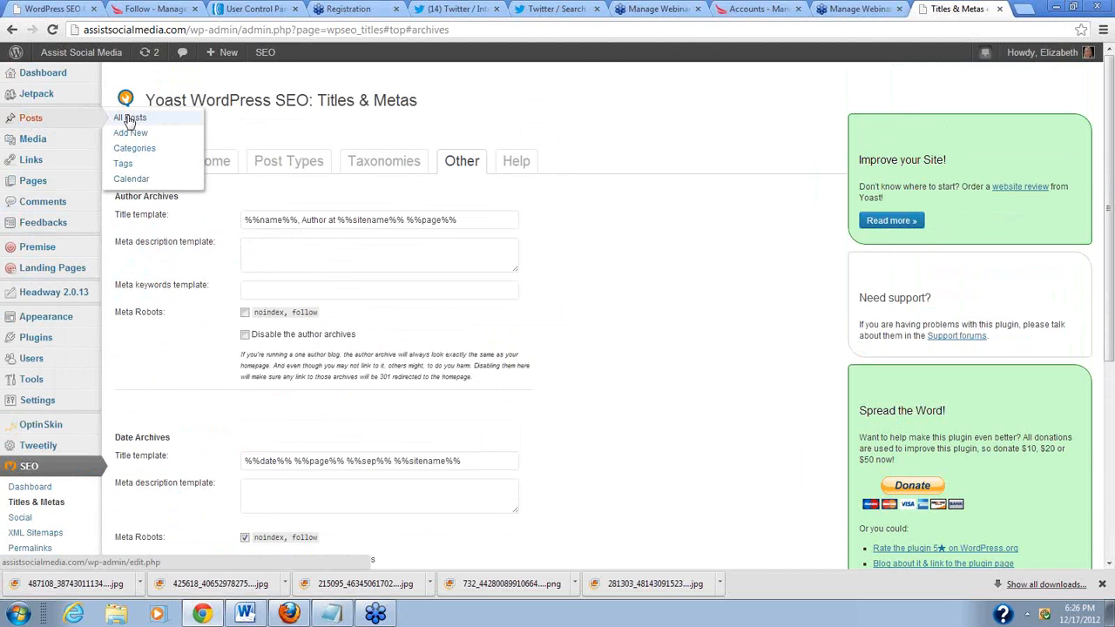
click(128, 134)
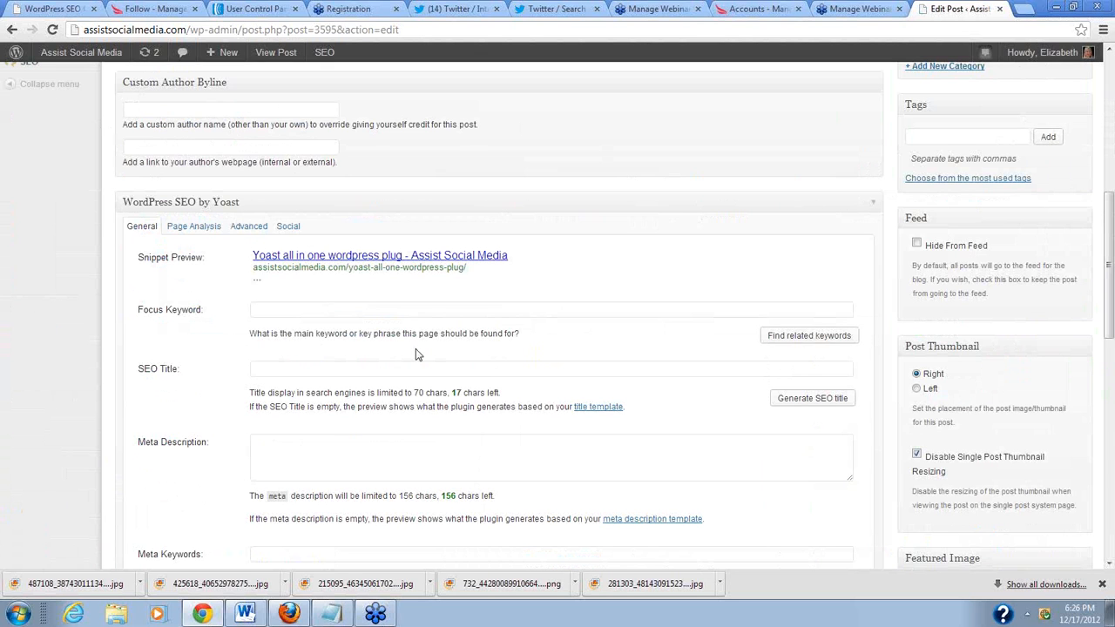
click(292, 309)
text(Yoast All)
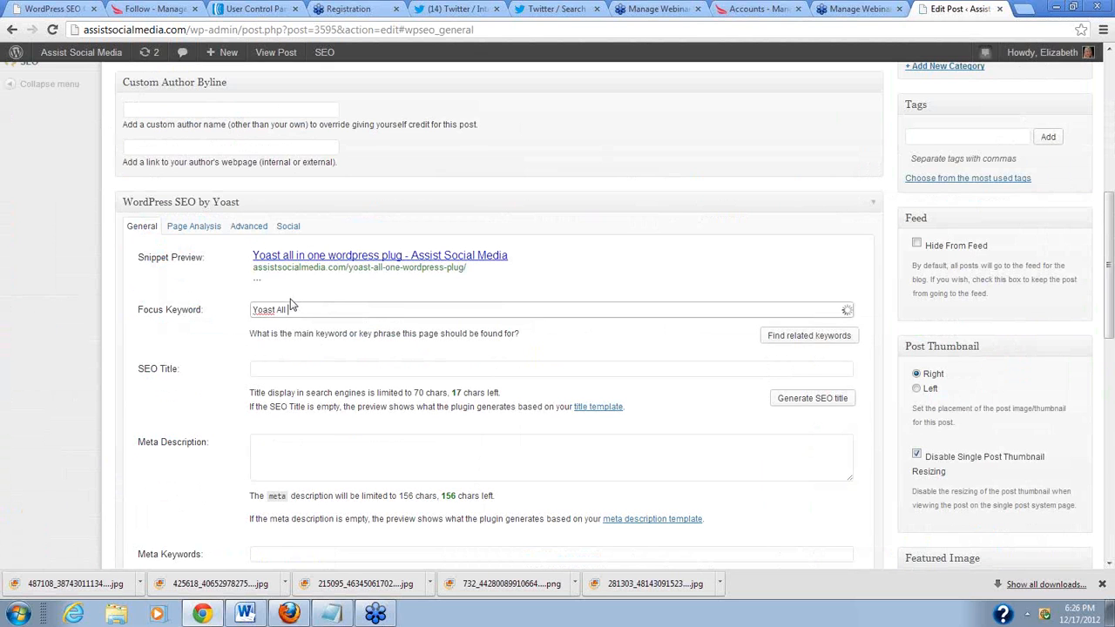
text( in)
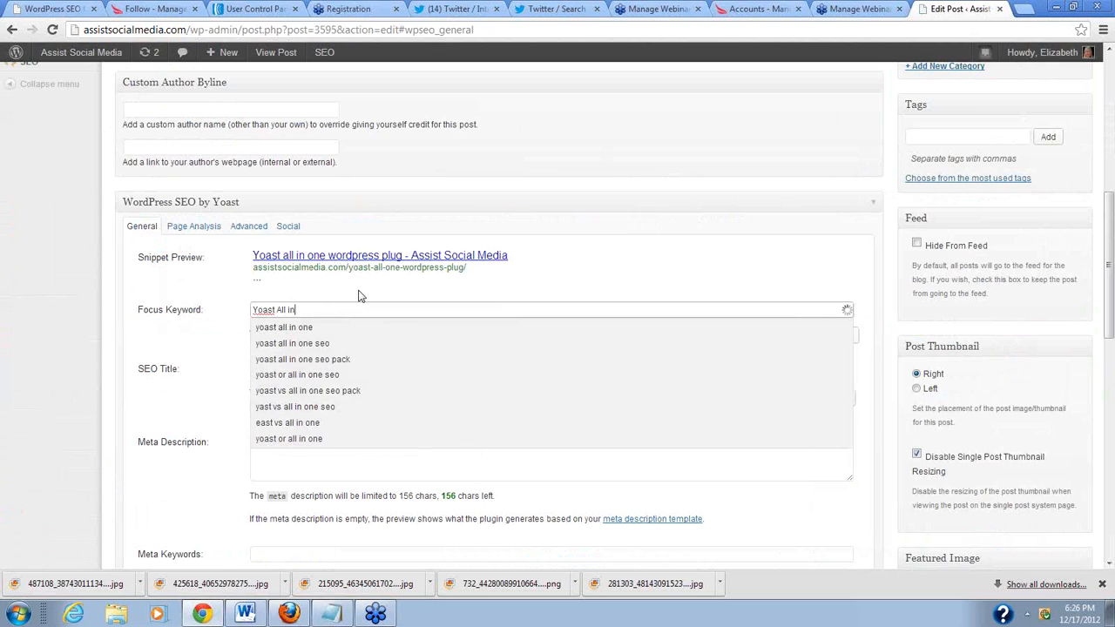
text( One)
Step: Enter "Assist Social Media's Yoast post" as the post's SEO title
click(283, 366)
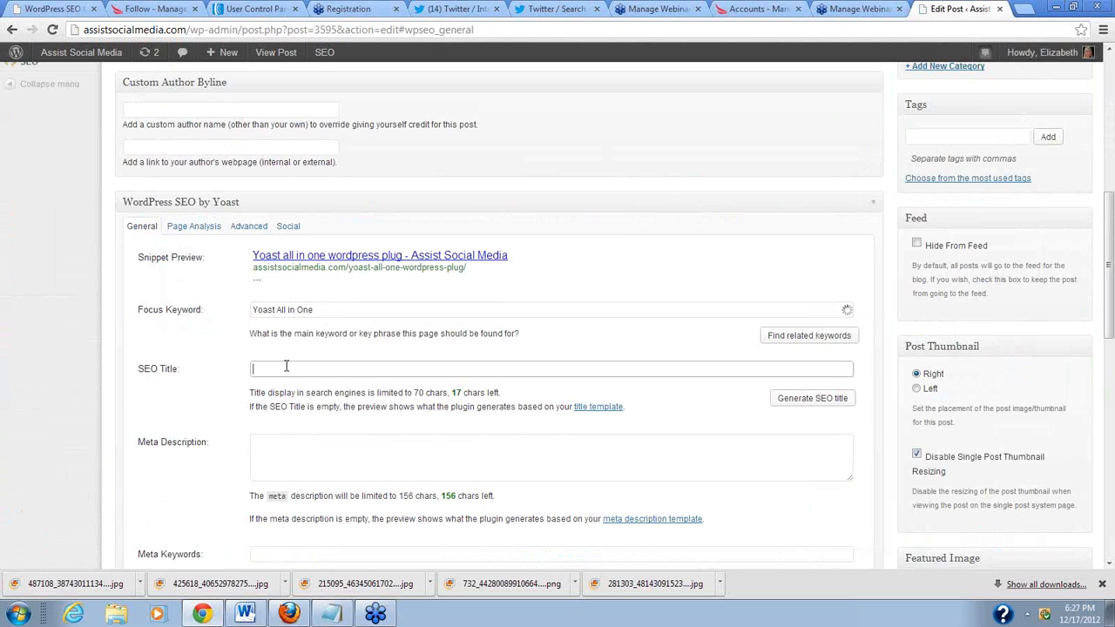
click(285, 366)
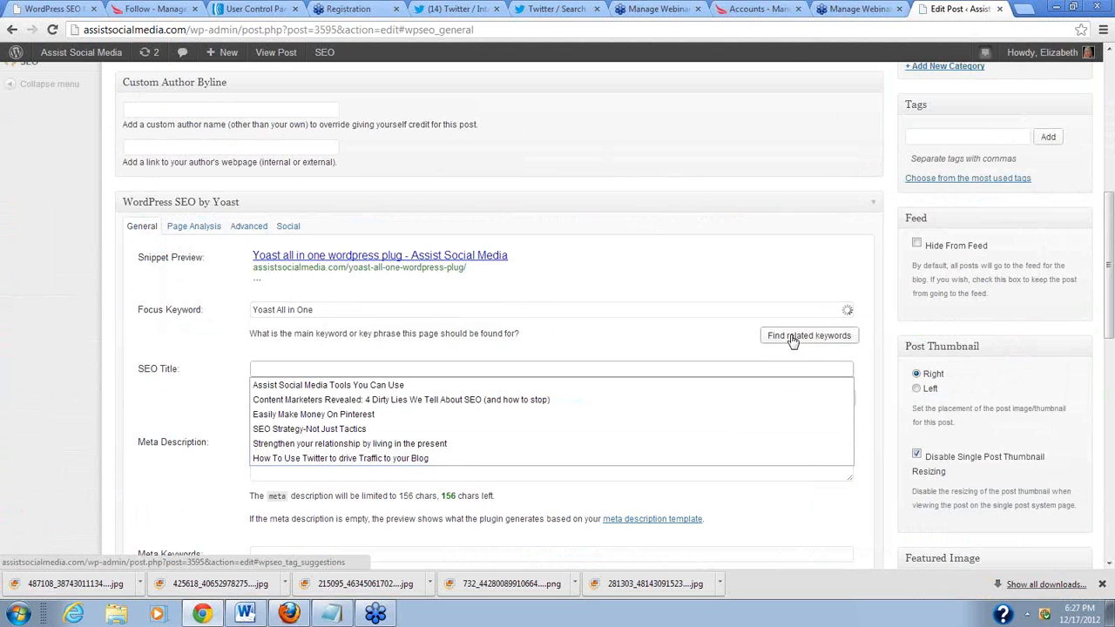
click(672, 338)
click(297, 367)
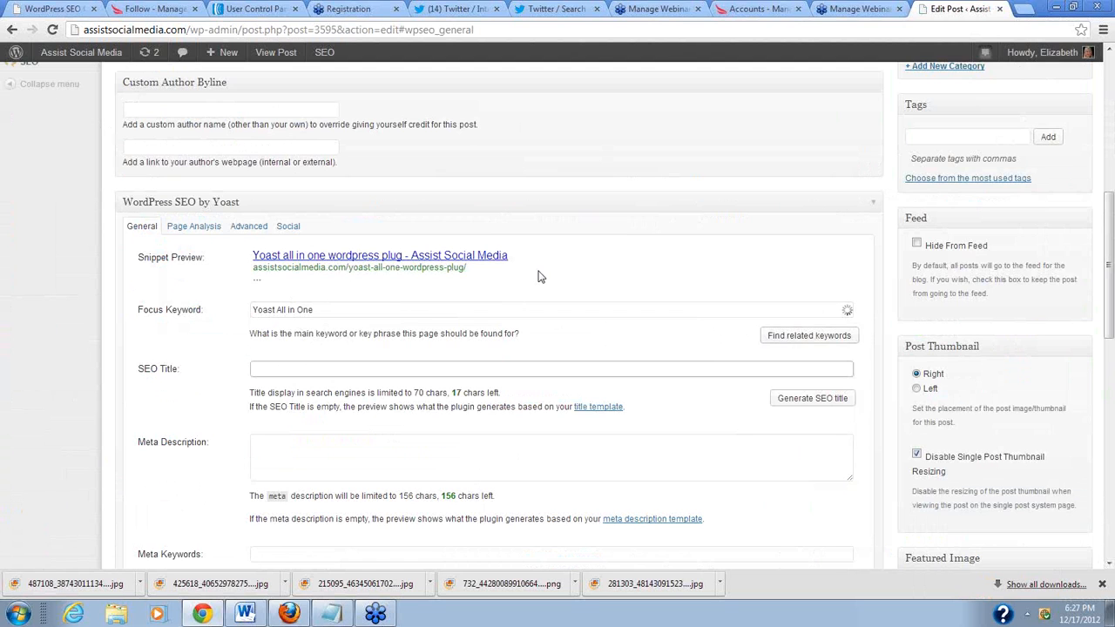
scroll(539, 276, up, 1)
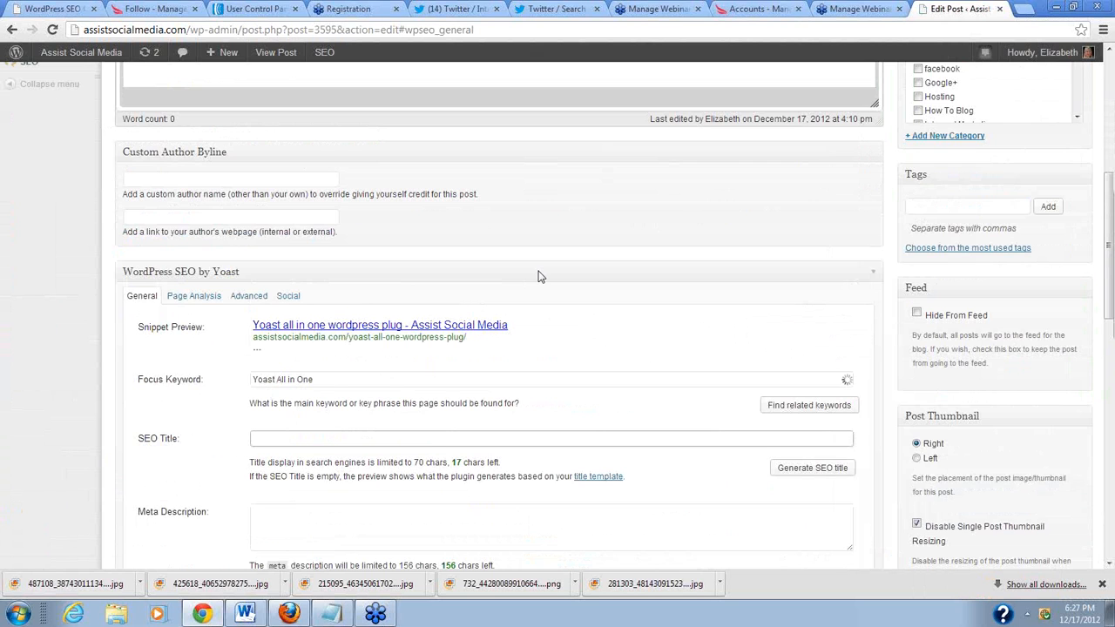
scroll(539, 276, up, 5)
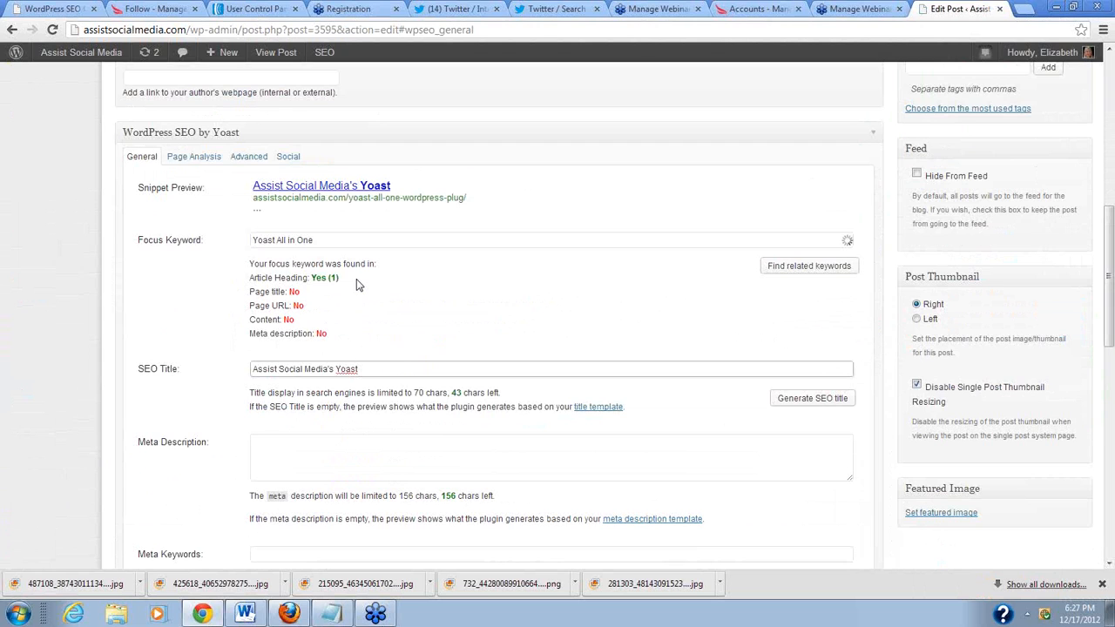
text(post)
click(361, 453)
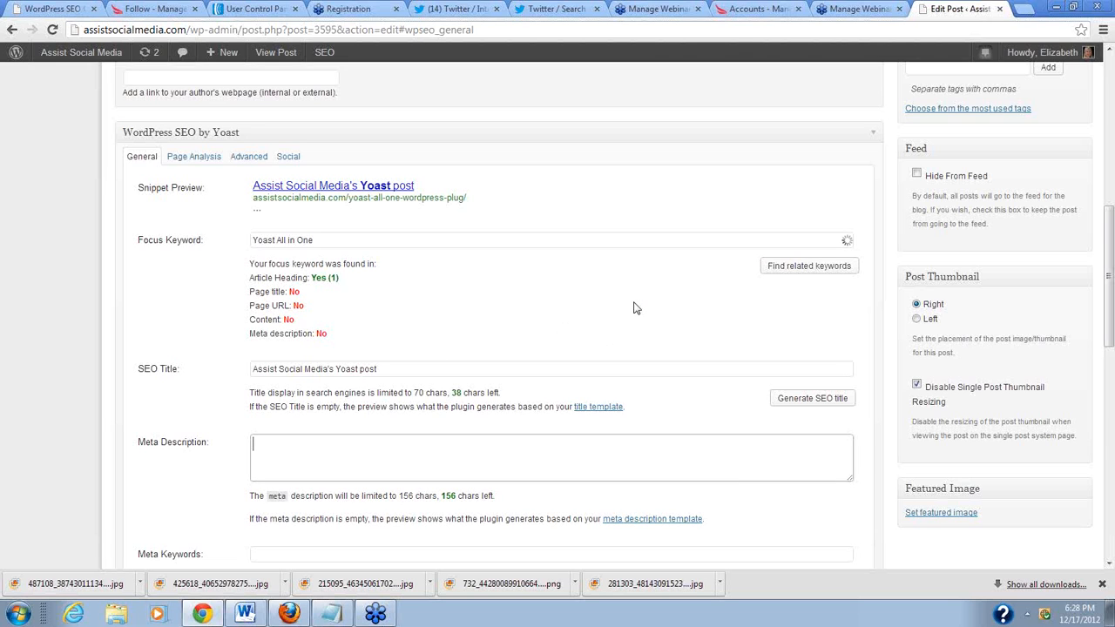
Step: Replace the post's SEO title with "Yoast all in one" so it contains the focus keyword
scroll(635, 307, up, 1)
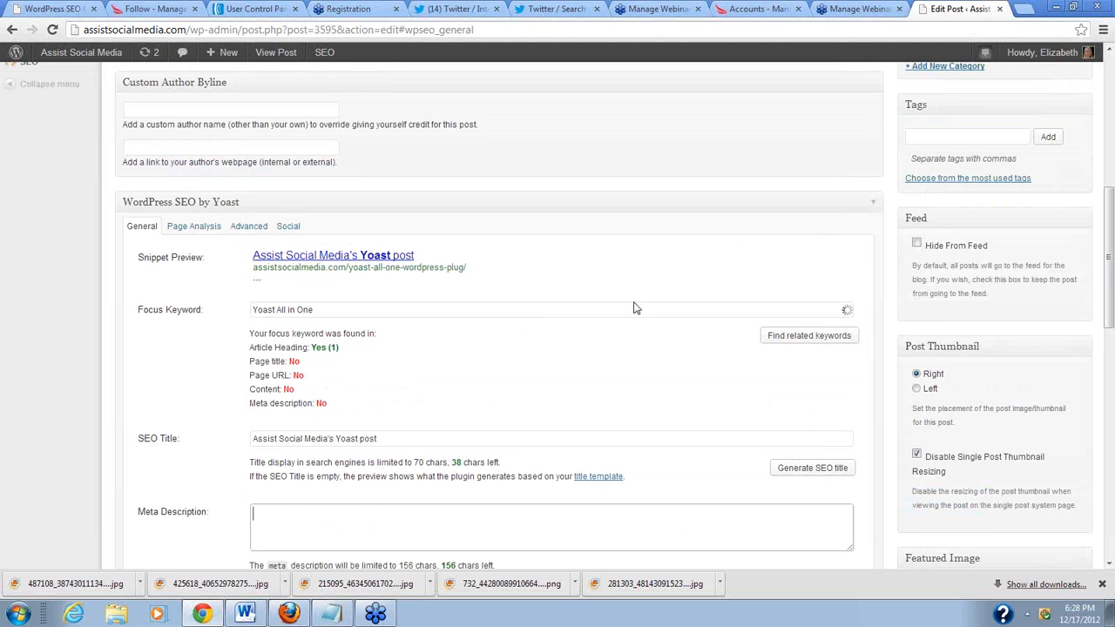
scroll(634, 307, up, 6)
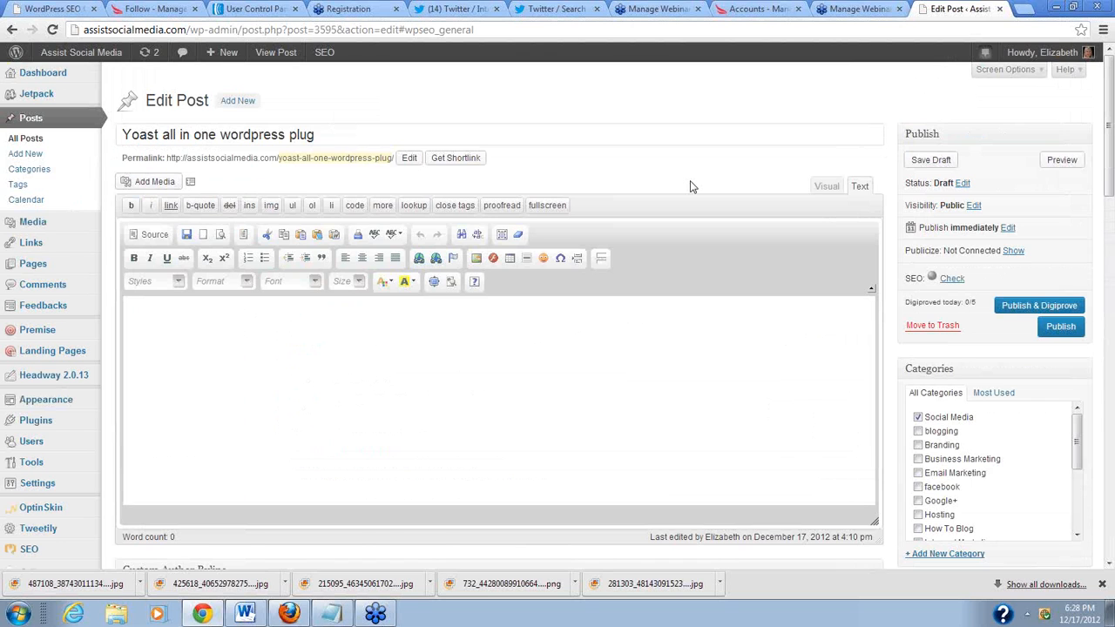
scroll(732, 322, down, 3)
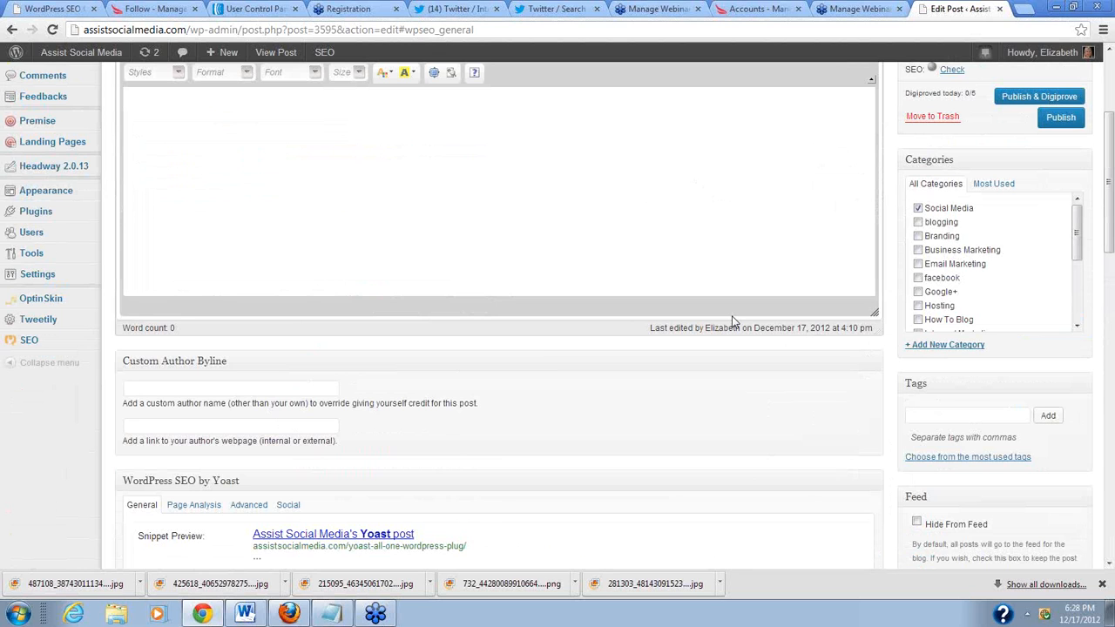
scroll(403, 301, down, 5)
click(404, 300)
text(Yos)
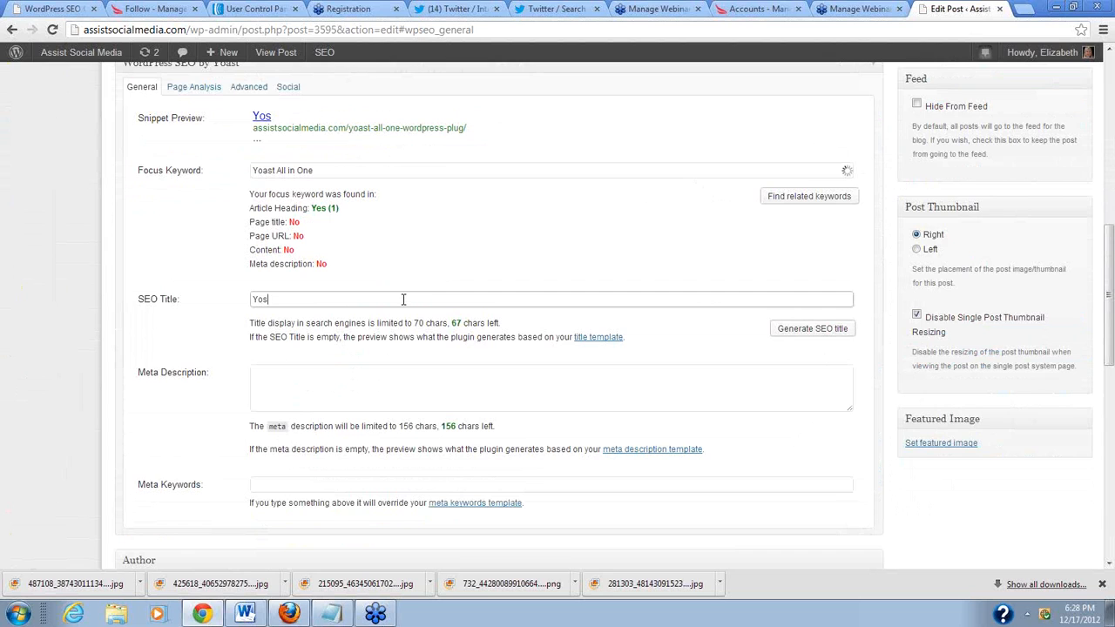
text(ast all in )
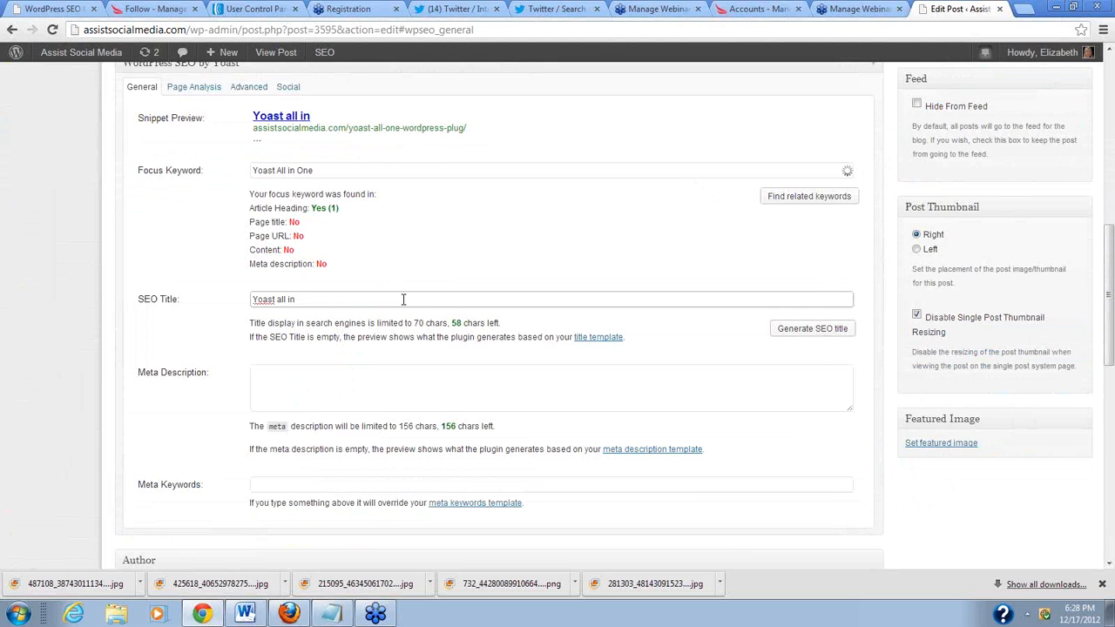
text(one)
Step: Enter the meta description "Yaost all in one tage for wordpress." for the post
scroll(463, 239, up, 1)
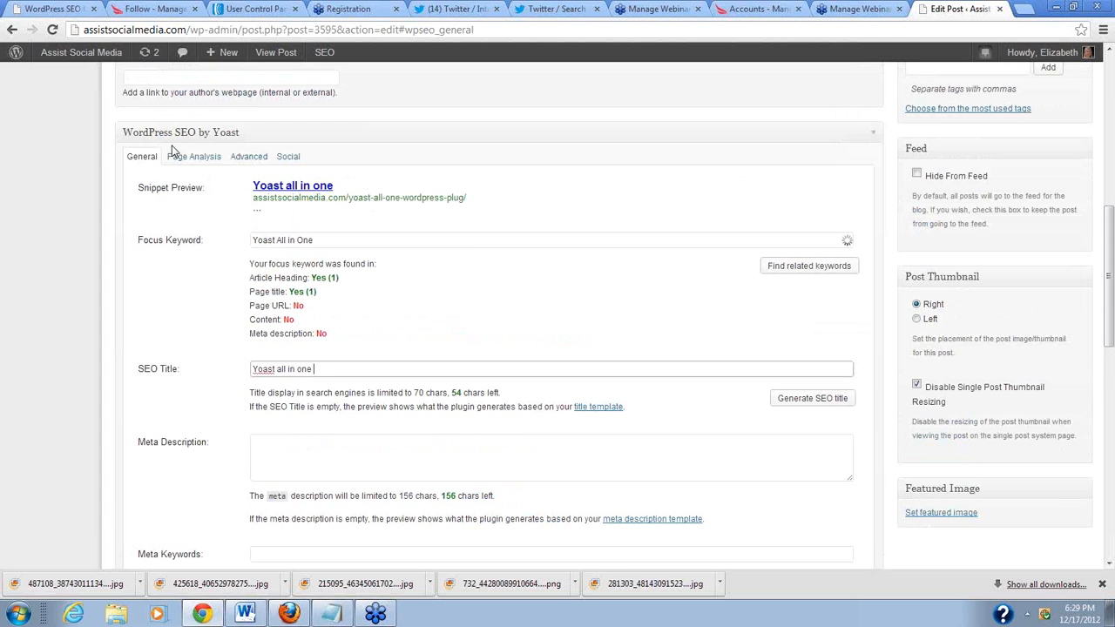
scroll(282, 373, down, 1)
click(282, 371)
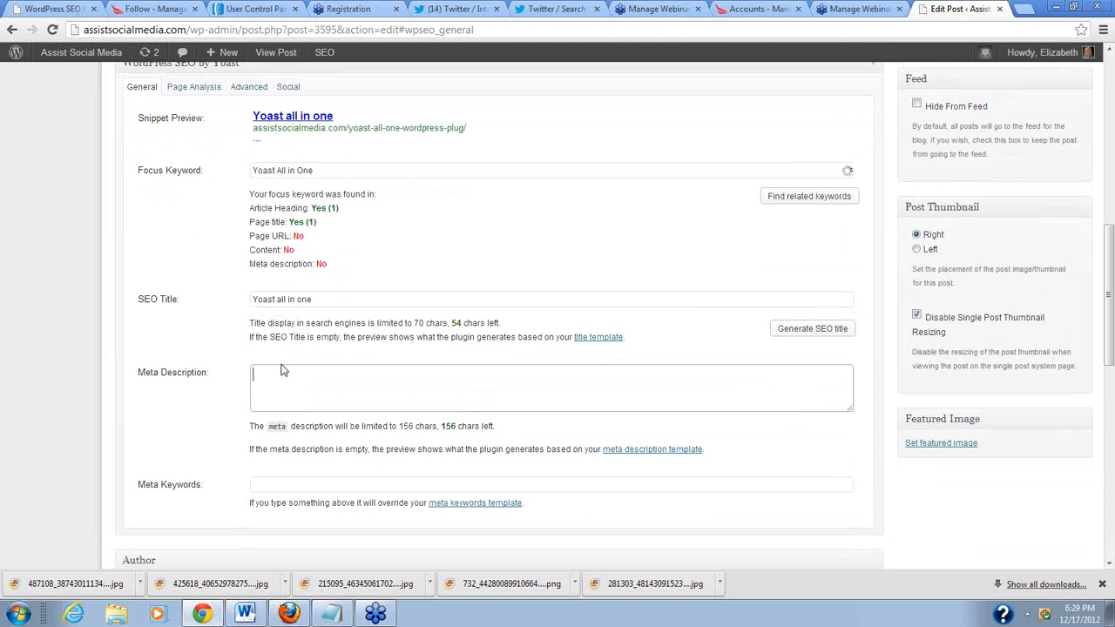
text(Yasot)
key(BackSpace)
key(BackSpace)
key(BackSpace)
key(BackSpace)
text(oast all in one ta)
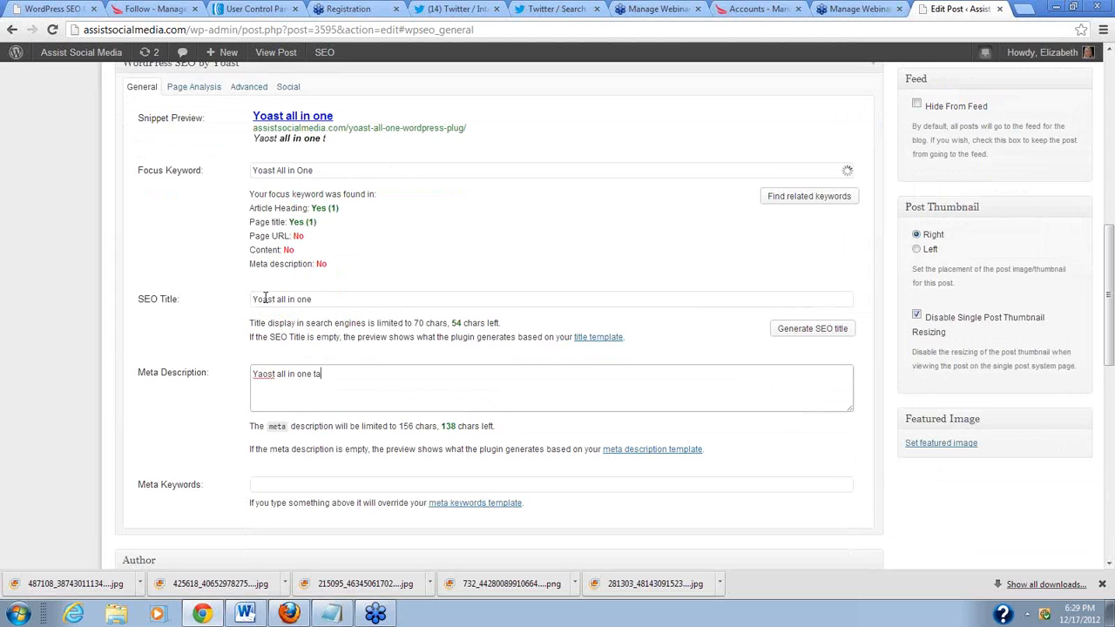
text(ge for wordpr)
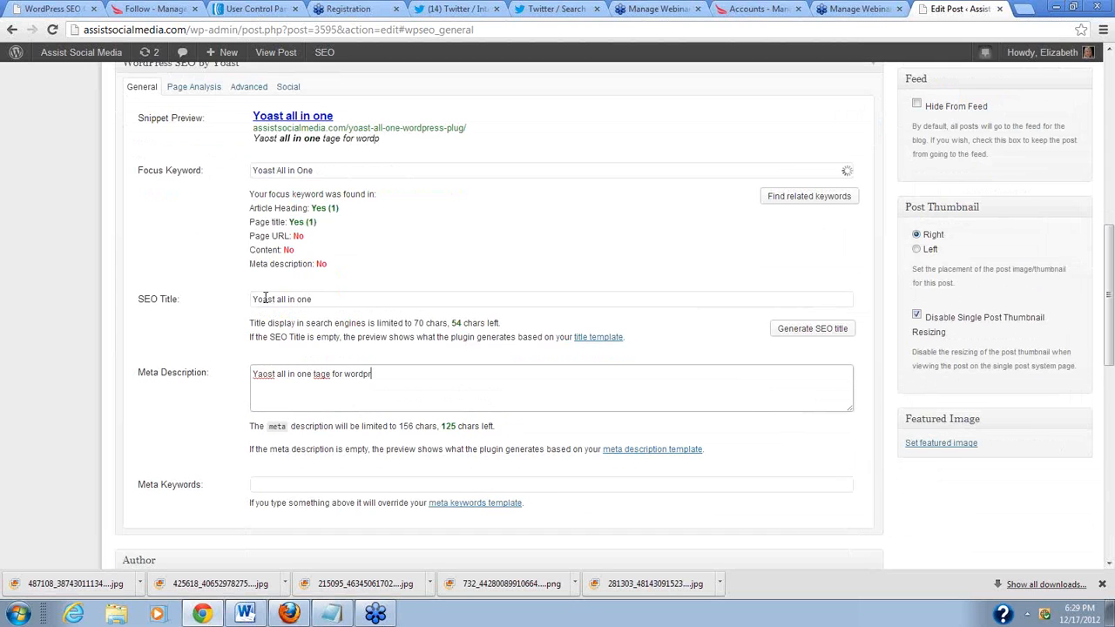
text(ess.)
Step: Review the post editor and its SEO fields, and save the post as a draft
scroll(513, 380, up, 1)
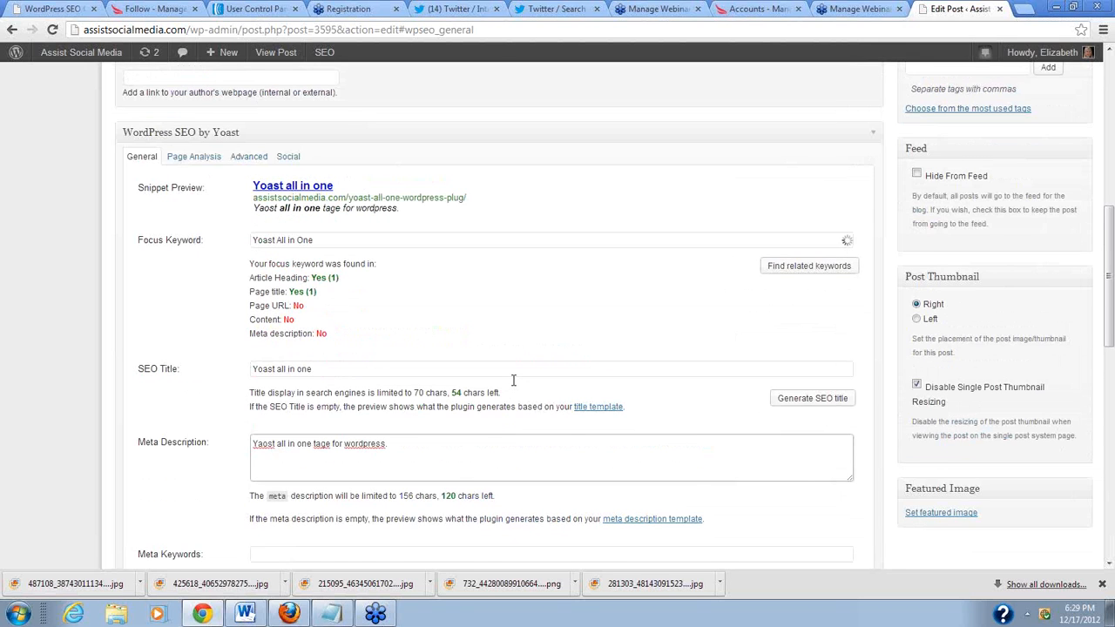
scroll(513, 380, up, 10)
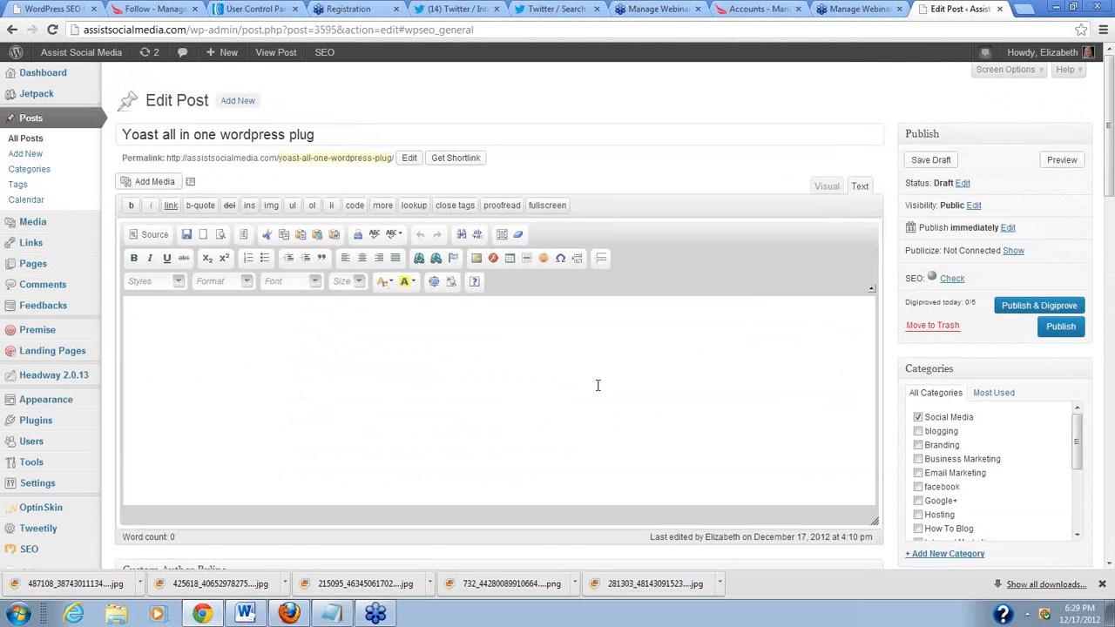
scroll(597, 385, down, 5)
scroll(311, 416, up, 5)
scroll(620, 314, down, 8)
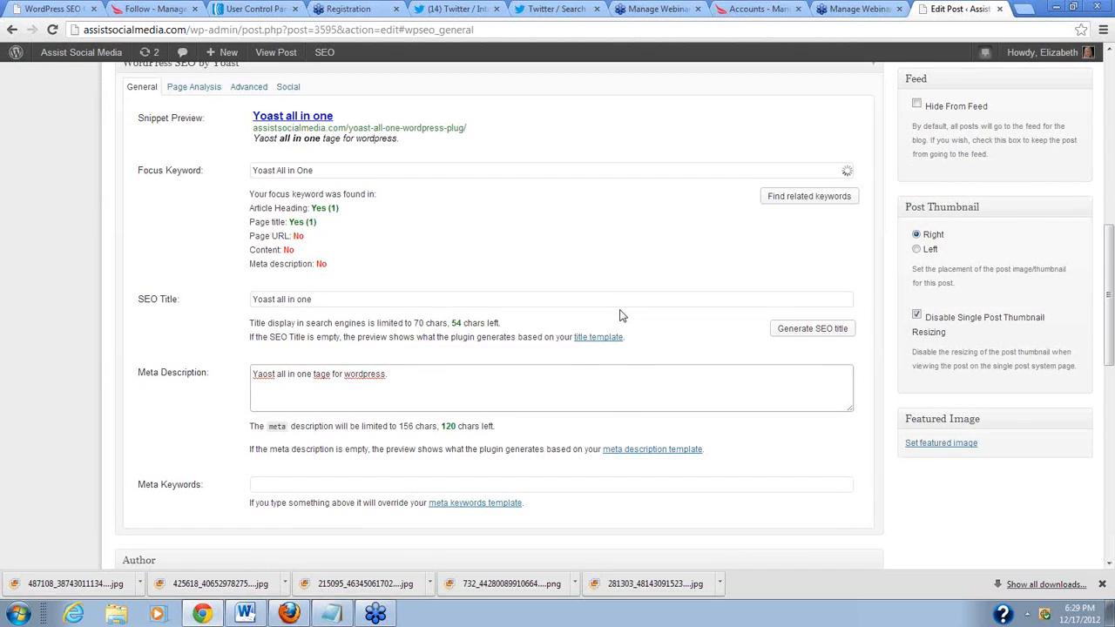
scroll(621, 316, up, 2)
scroll(619, 316, up, 2)
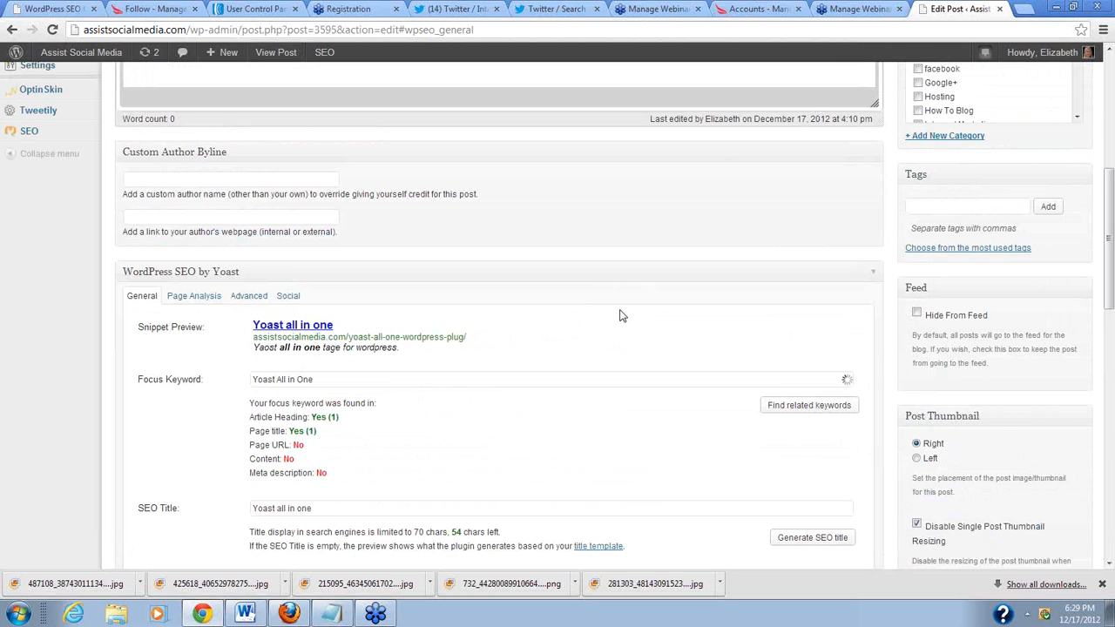
scroll(622, 316, up, 1)
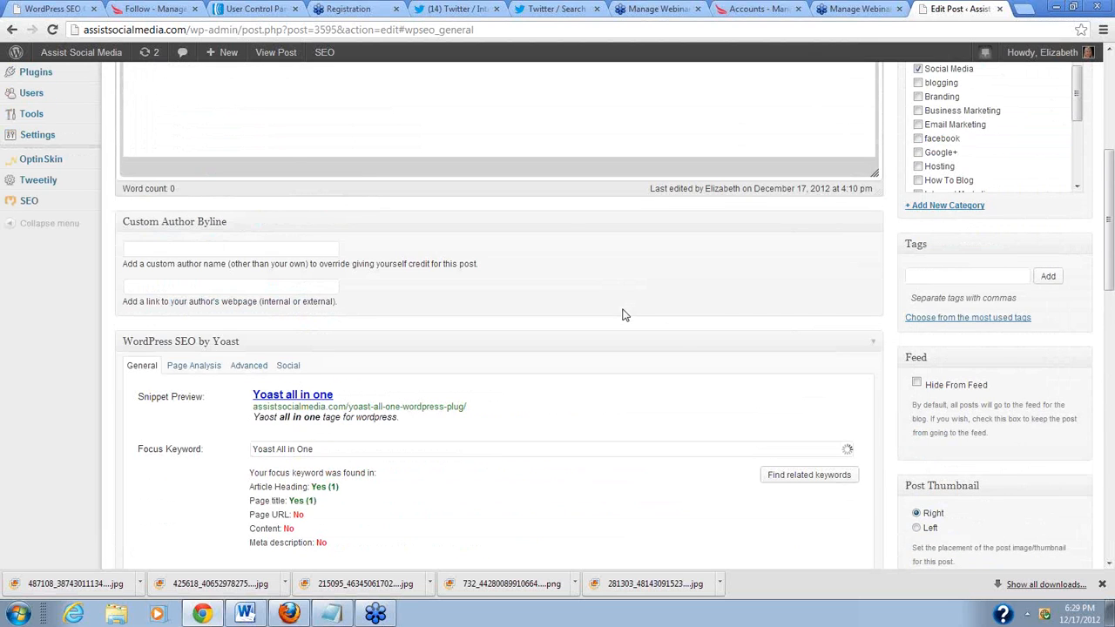
scroll(622, 315, up, 5)
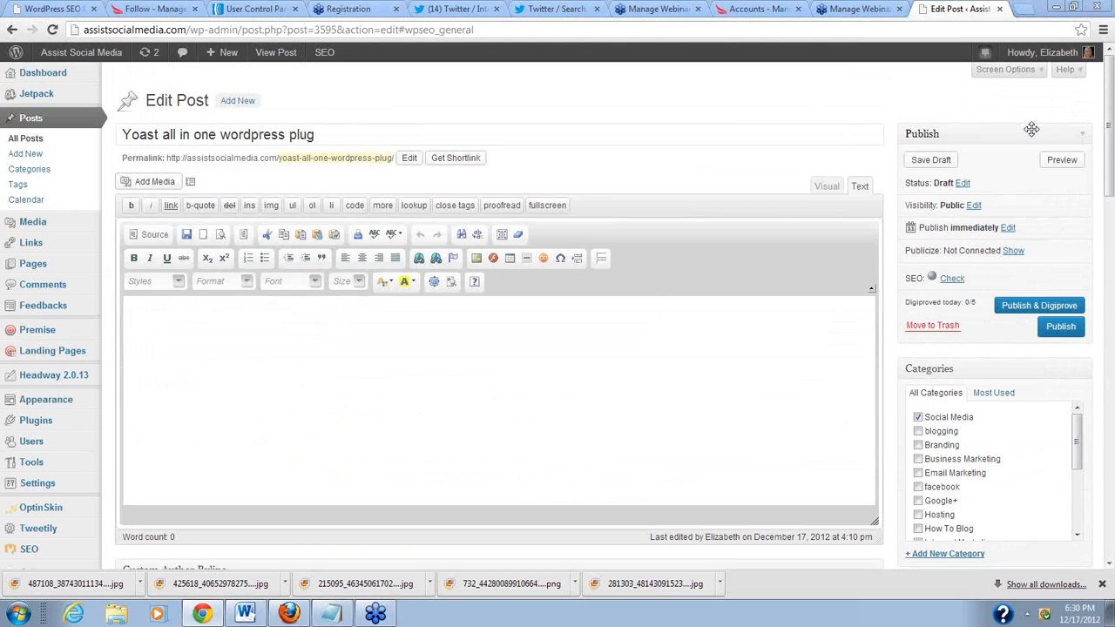
click(930, 160)
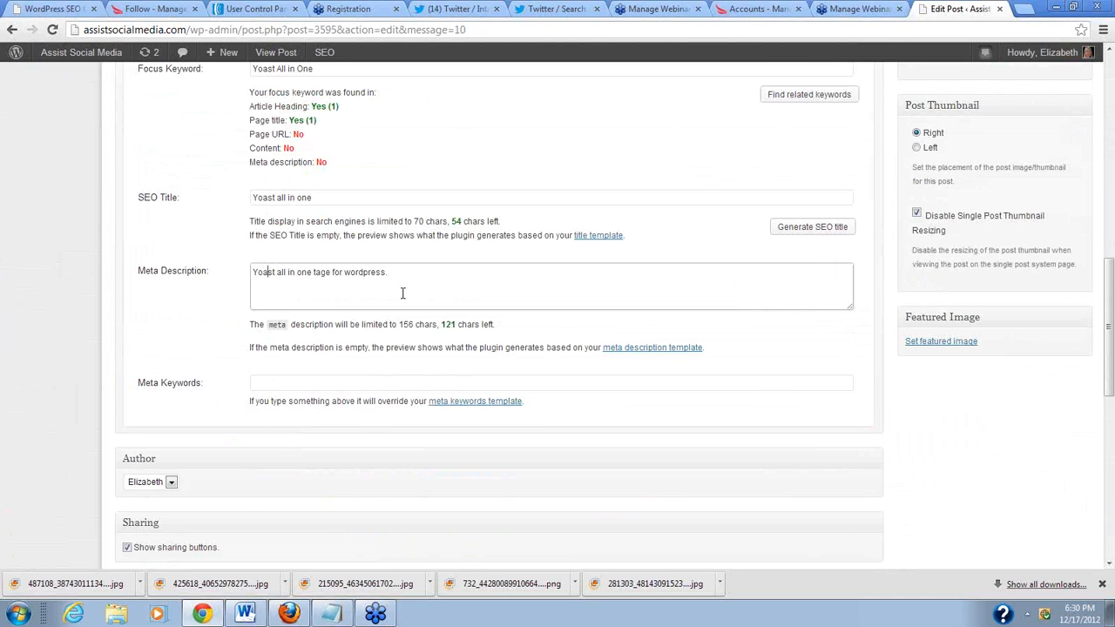
Step: Correct the meta description to read "Yoast all in one plug for wordpress."
scroll(366, 349, up, 2)
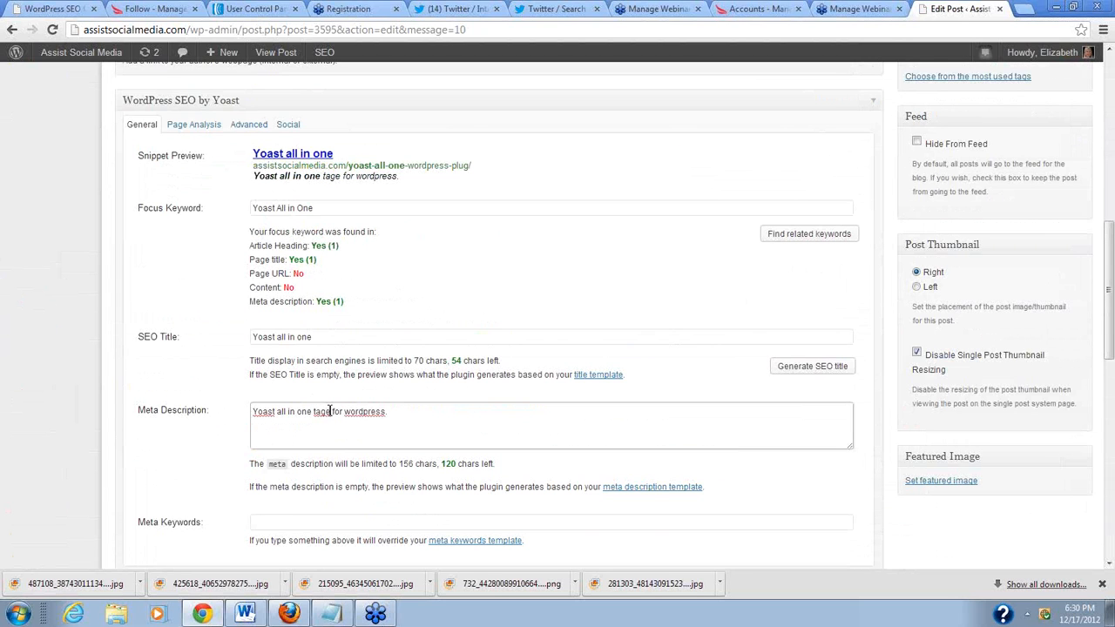
key(BackSpace)
key(BackSpace)
key(BackSpace)
key(BackSpace)
text(plu)
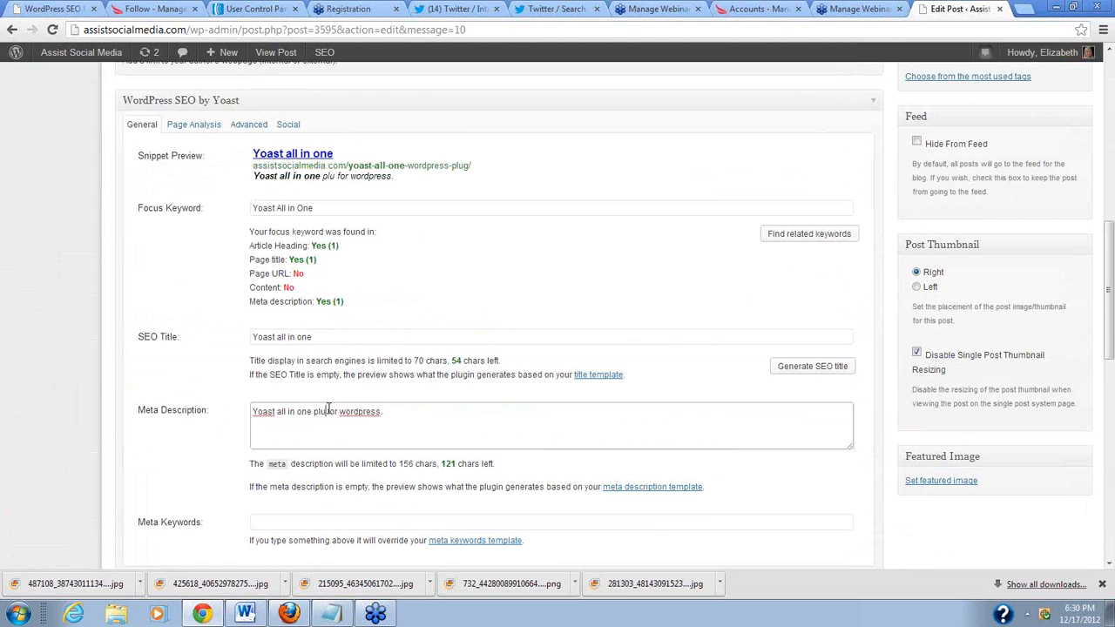
text(g)
click(530, 336)
click(460, 295)
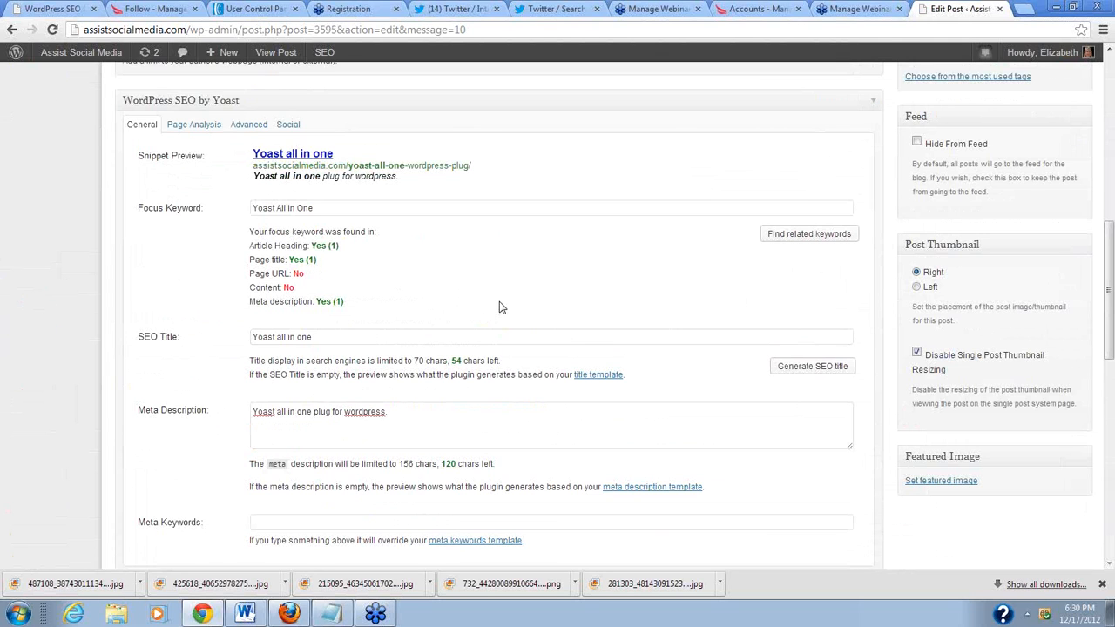
Step: Examine the post's SEO page analysis and compare the SEO scores in the list of all posts
scroll(361, 330, up, 4)
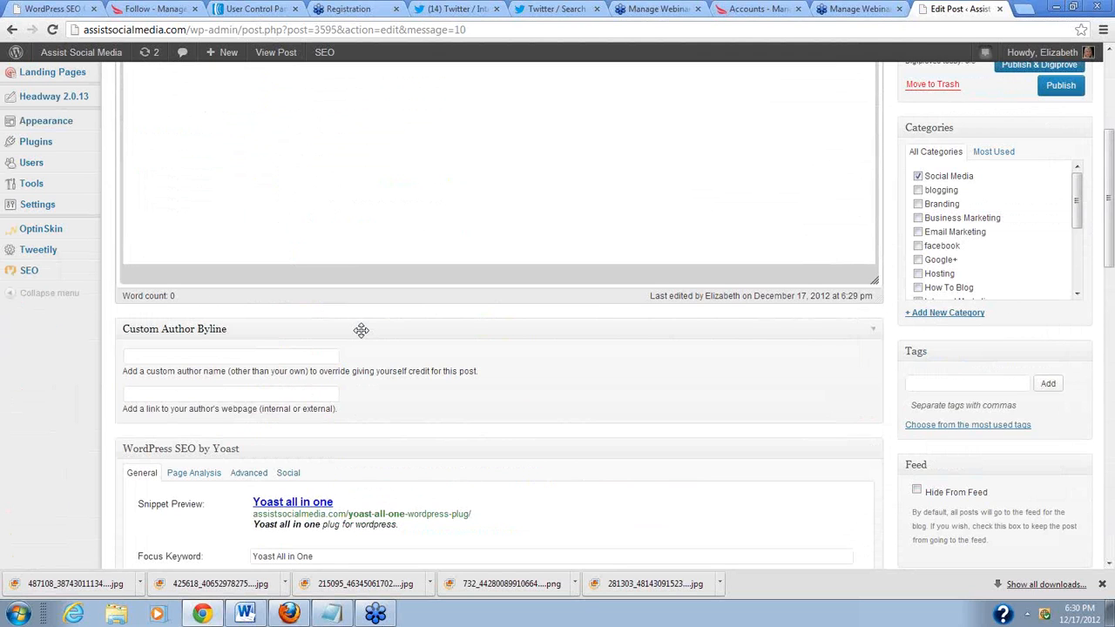
click(193, 472)
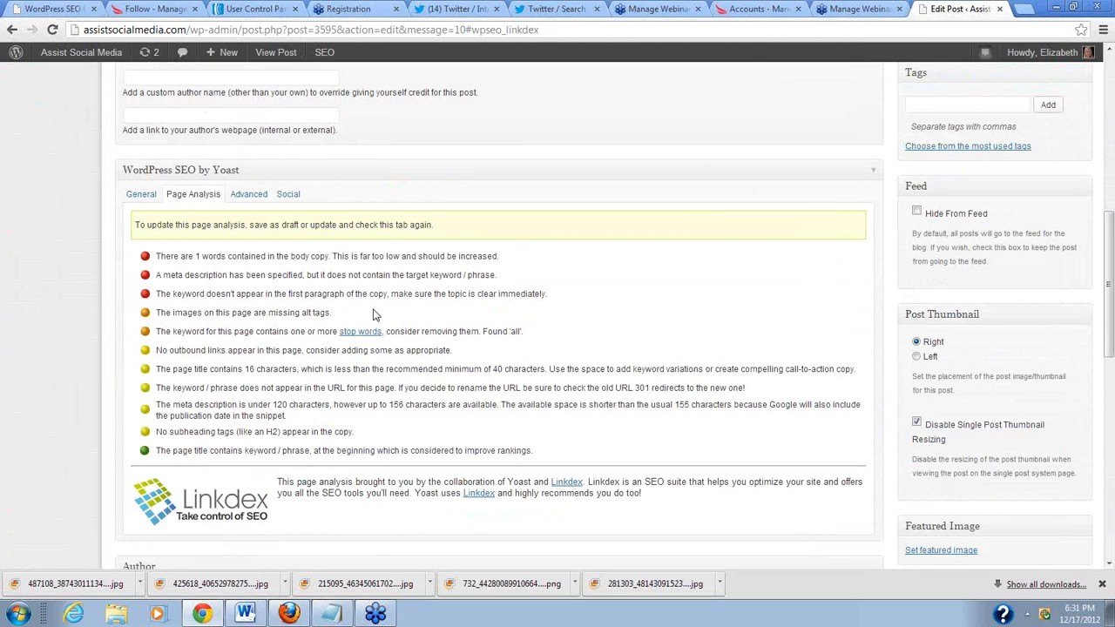
scroll(374, 314, down, 1)
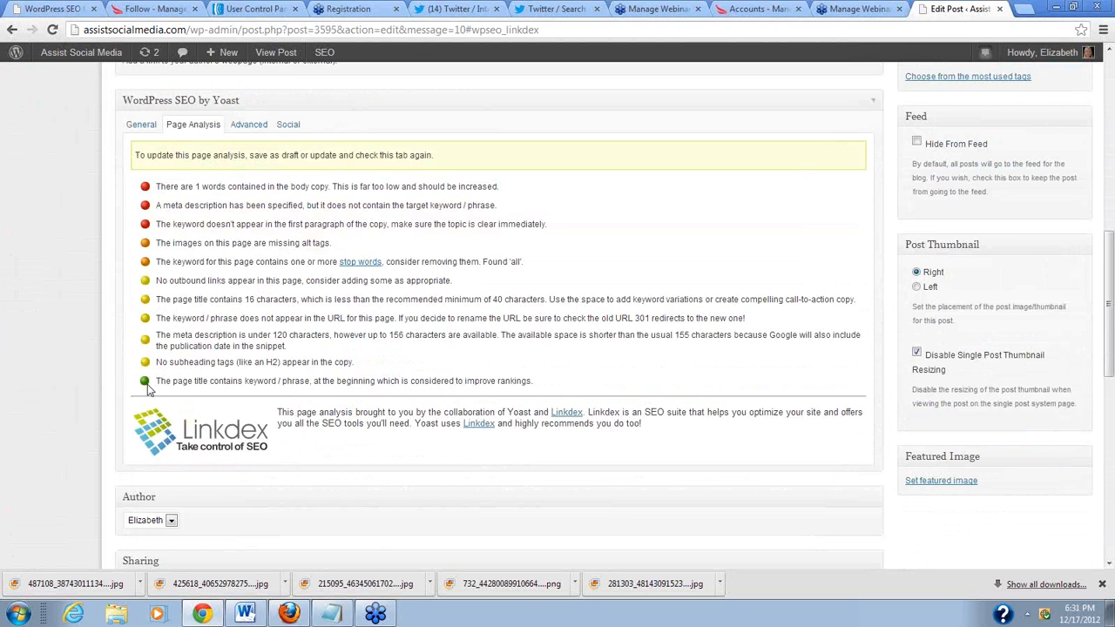
scroll(755, 340, up, 3)
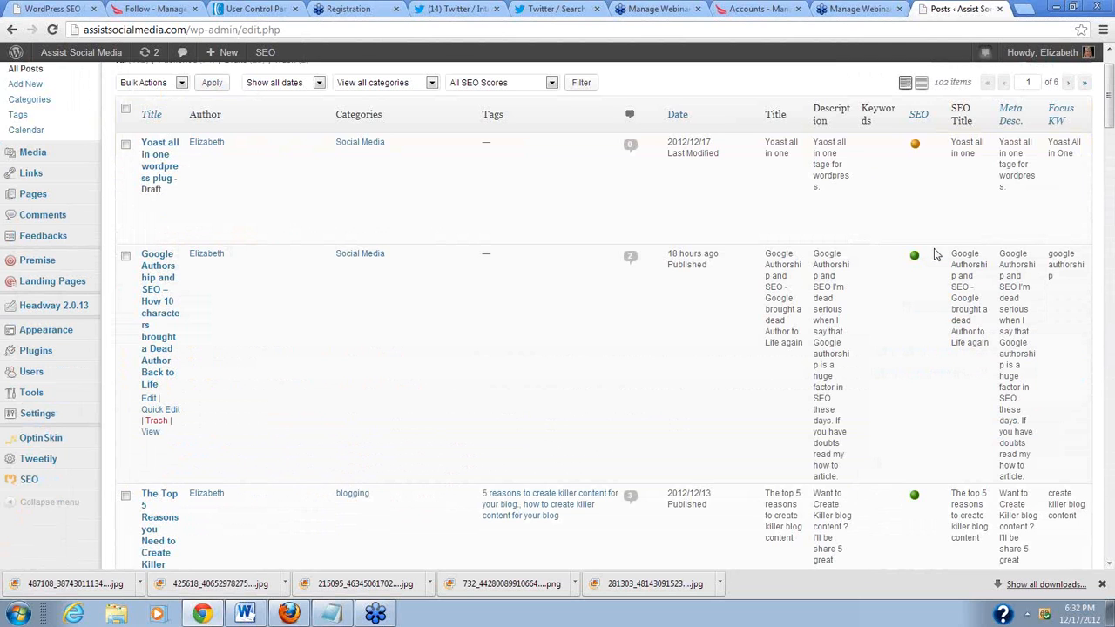
scroll(934, 254, up, 2)
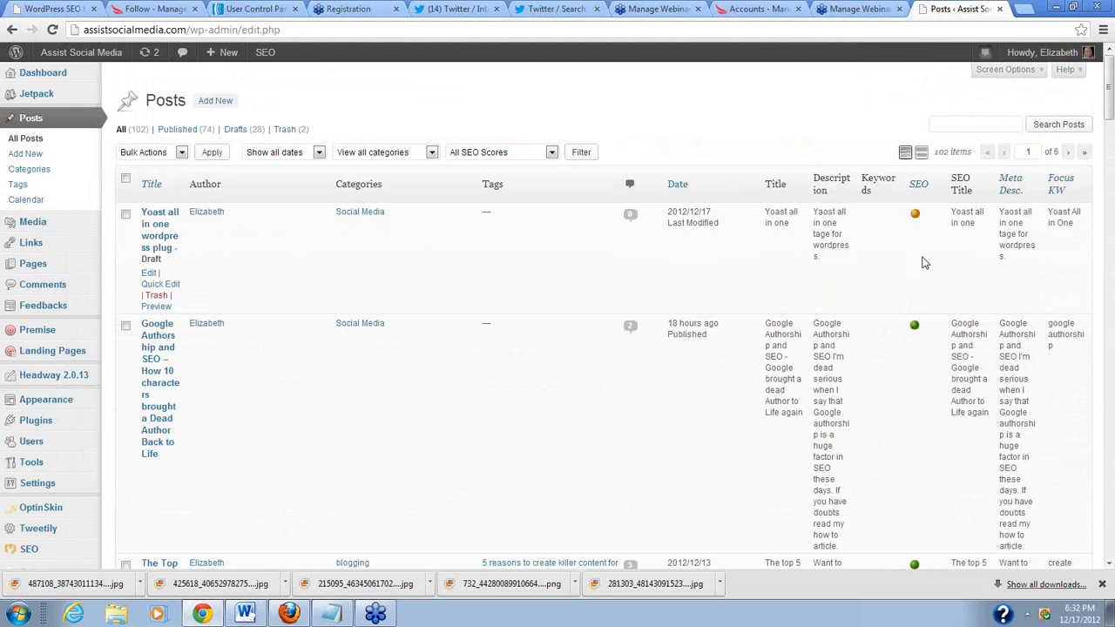
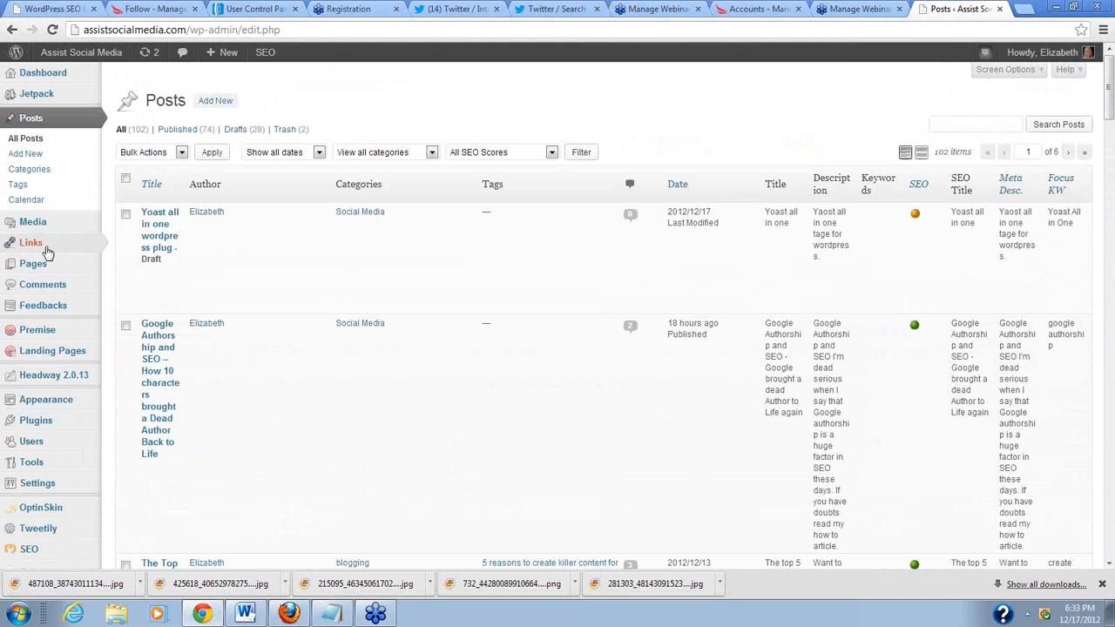
Step: Open the SEO plugin's file editing page and examine its robots.txt and .htaccess sections
mouse_move(35, 243)
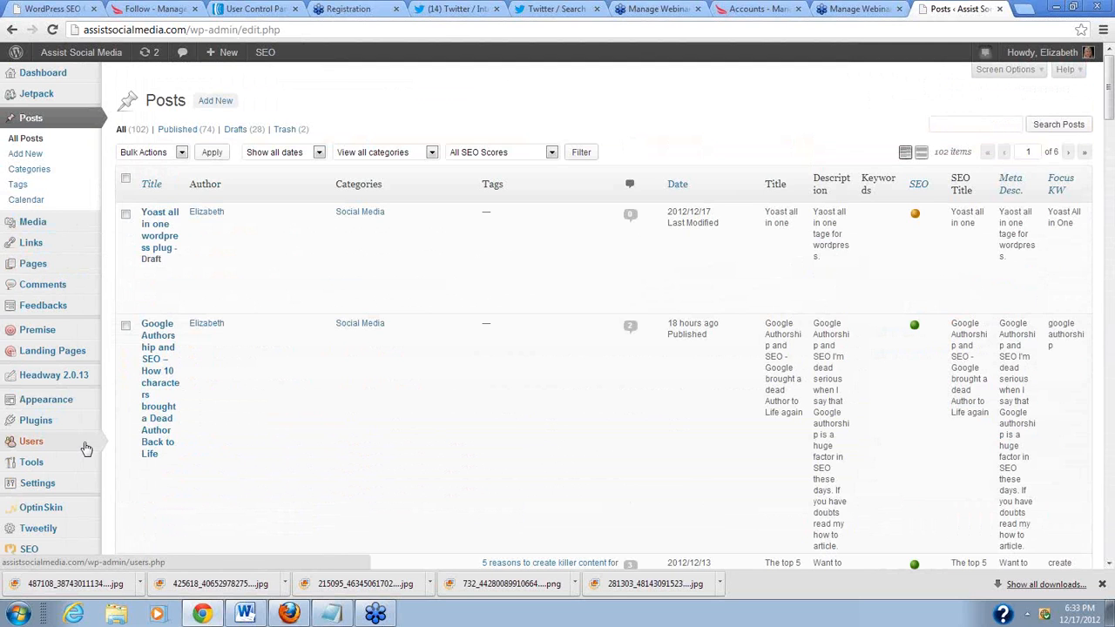
scroll(85, 449, down, 1)
mouse_move(30, 485)
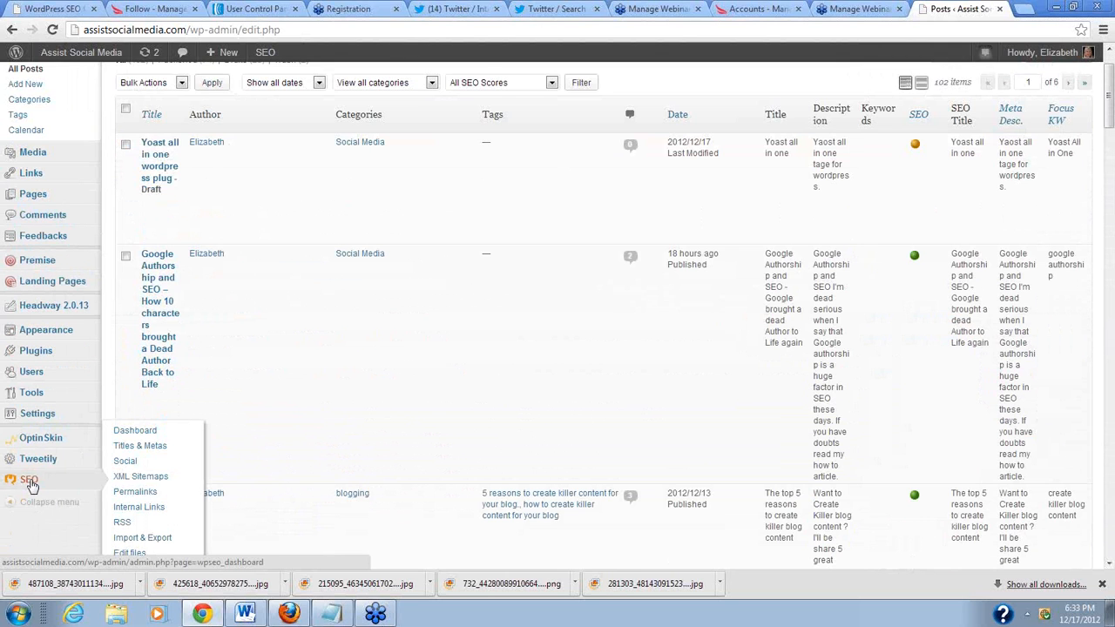
click(30, 485)
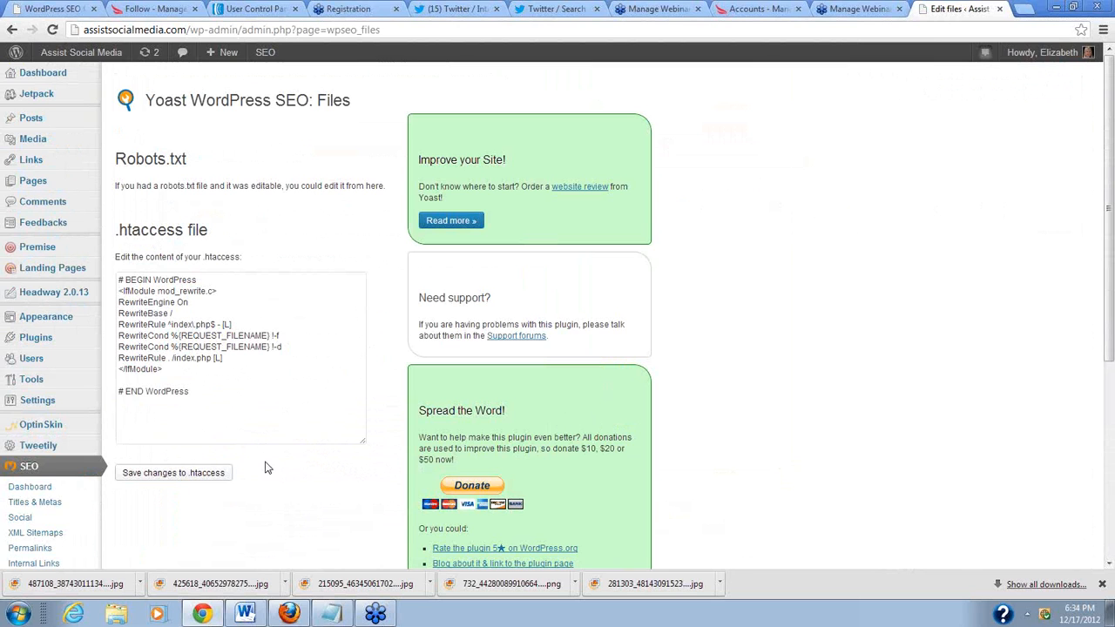
scroll(268, 468, down, 1)
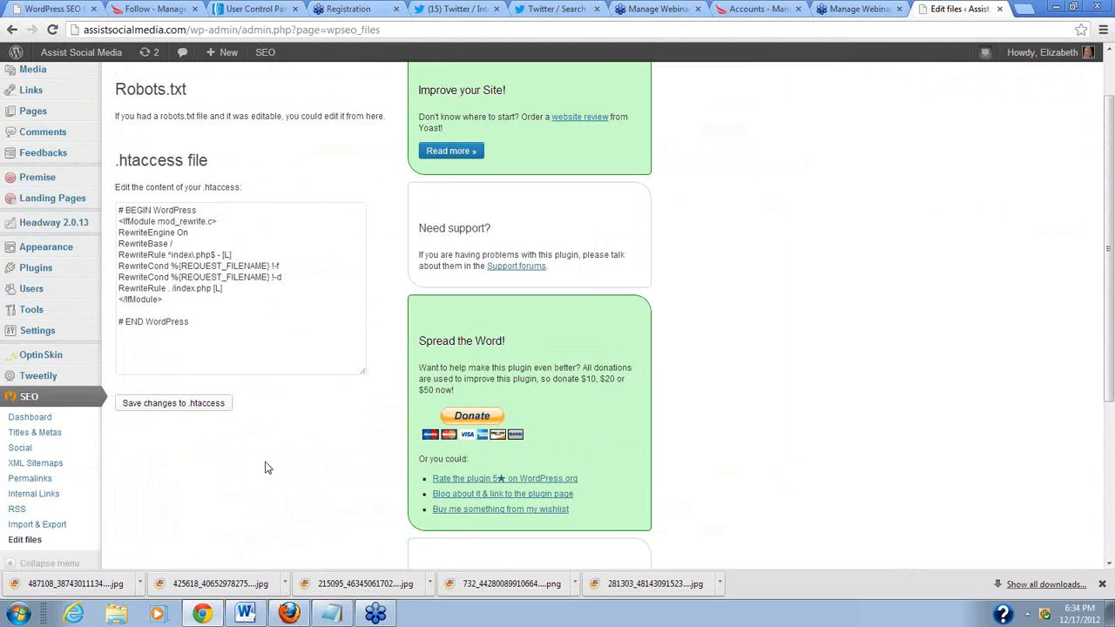
scroll(267, 468, down, 2)
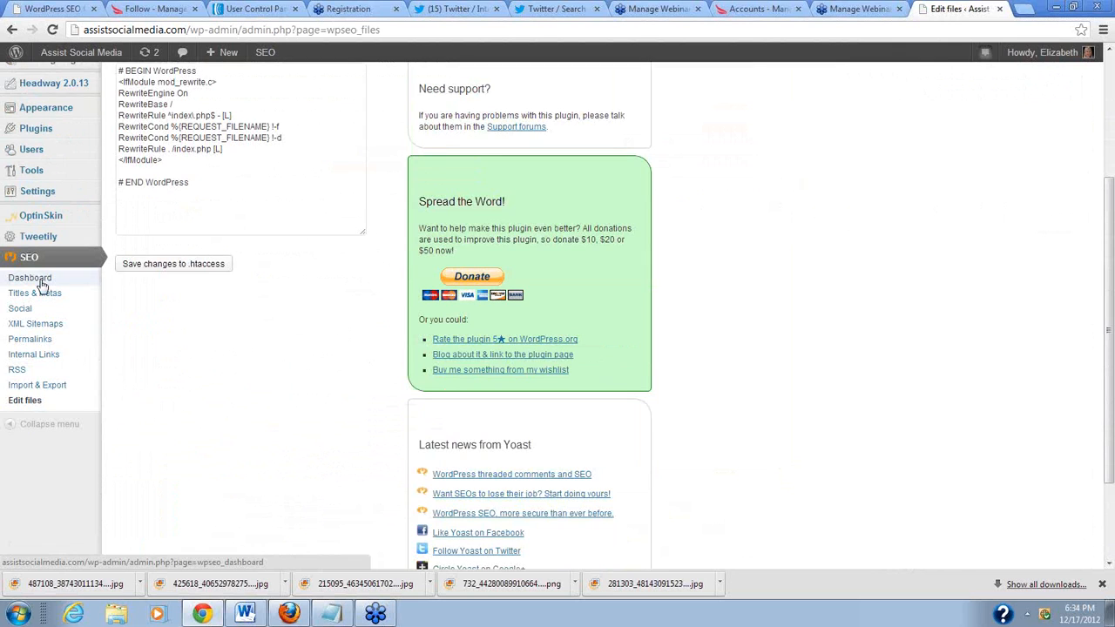
scroll(209, 326, up, 3)
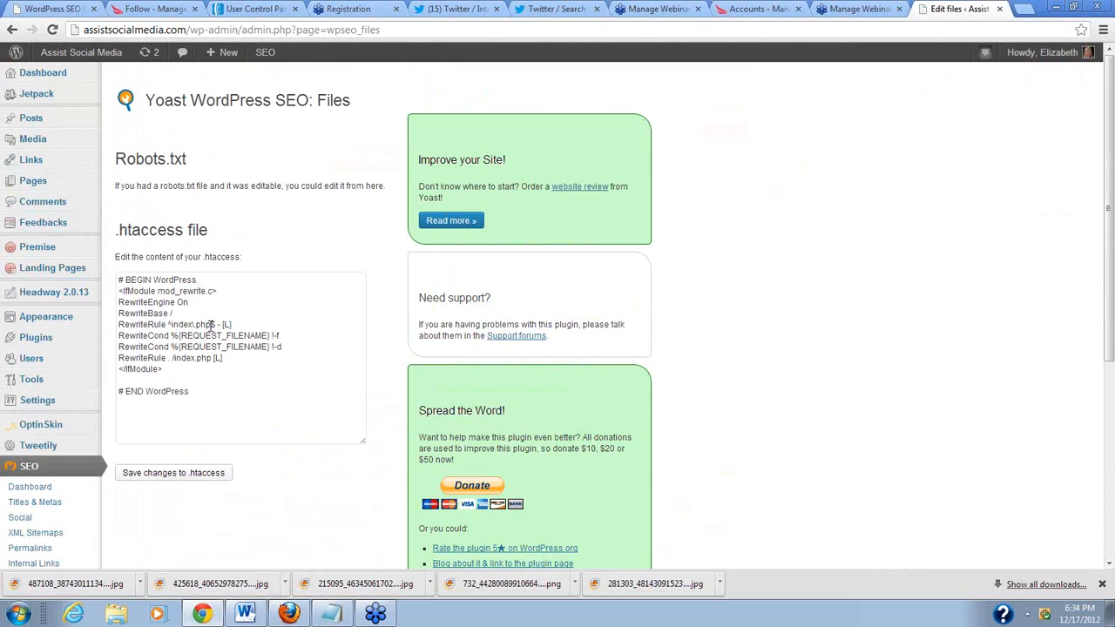
Step: Reopen the "Yoast all in one wordpress plug" draft and insert SEO-Strategy-Assist-Social-Media1.png from the media library at full size
mouse_move(78, 129)
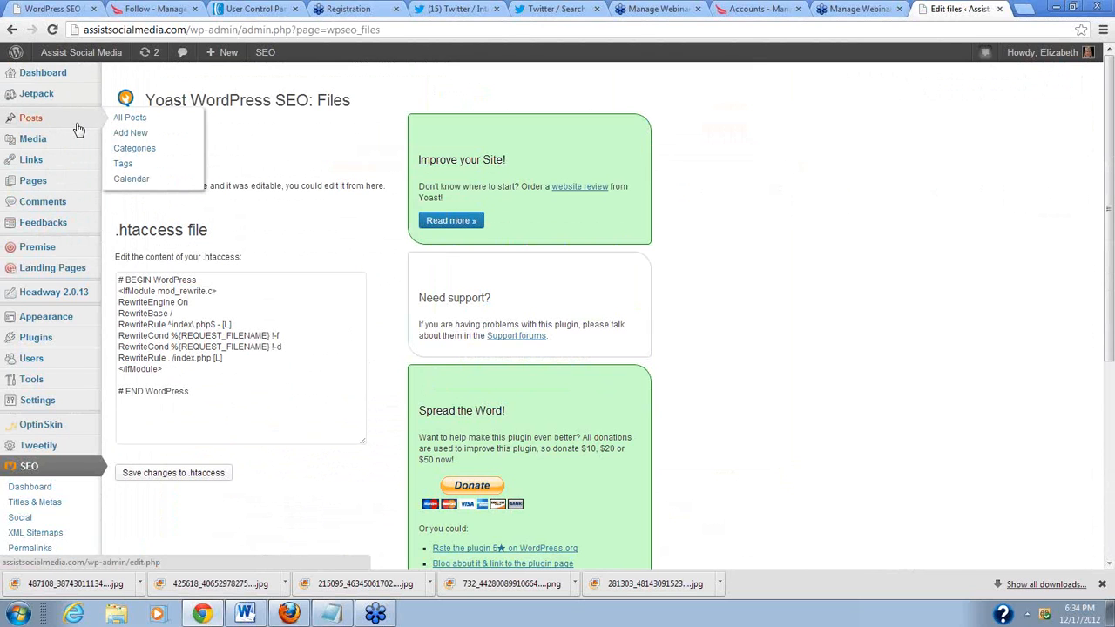
click(131, 122)
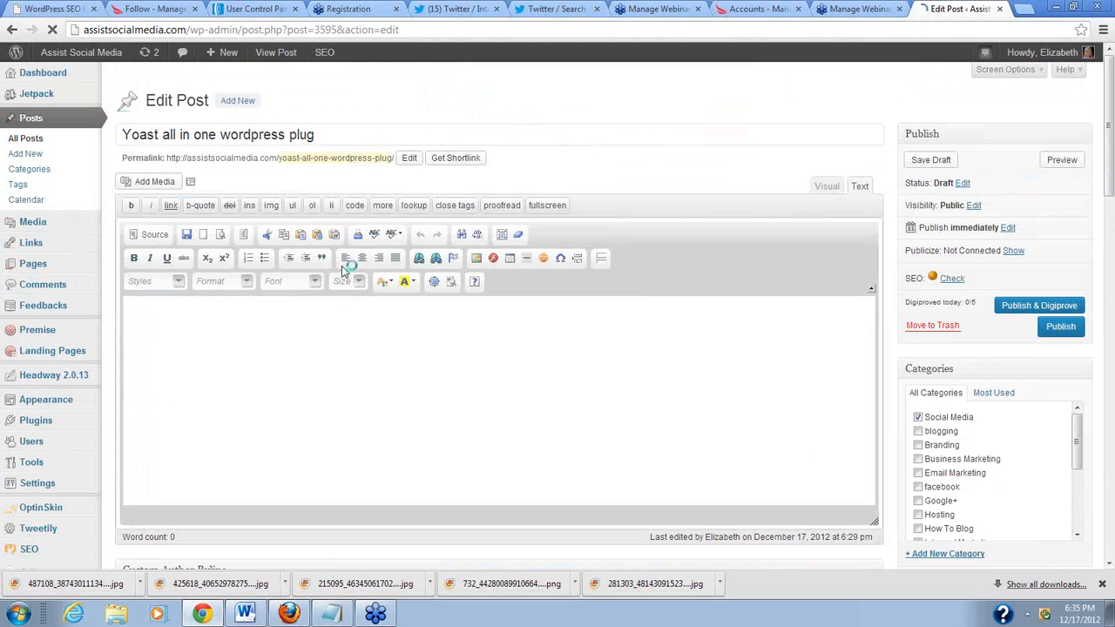
click(476, 260)
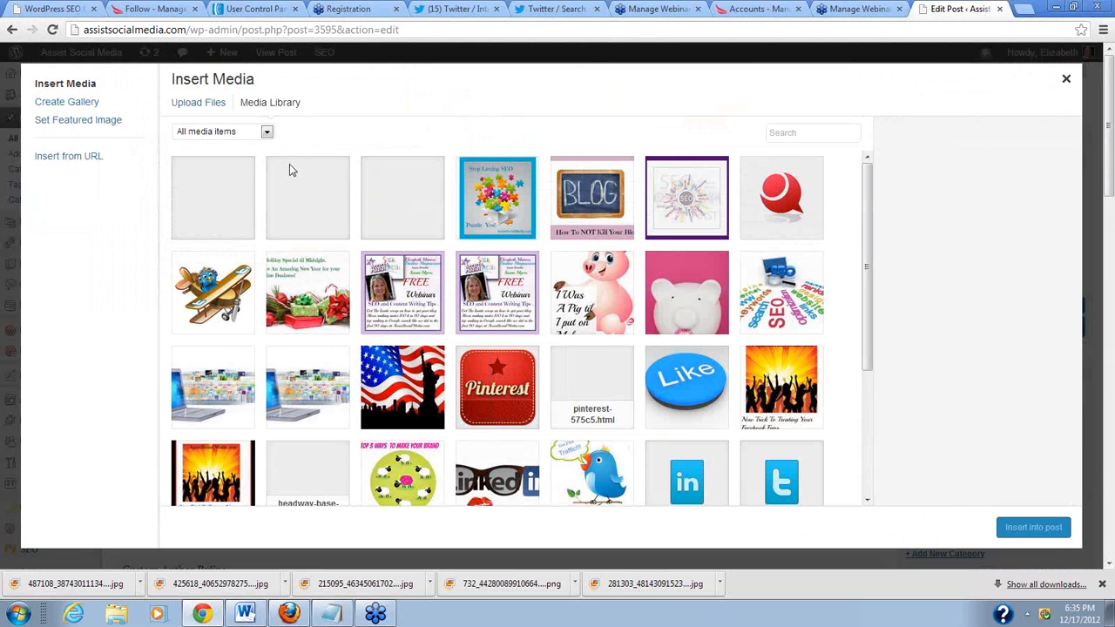
click(496, 197)
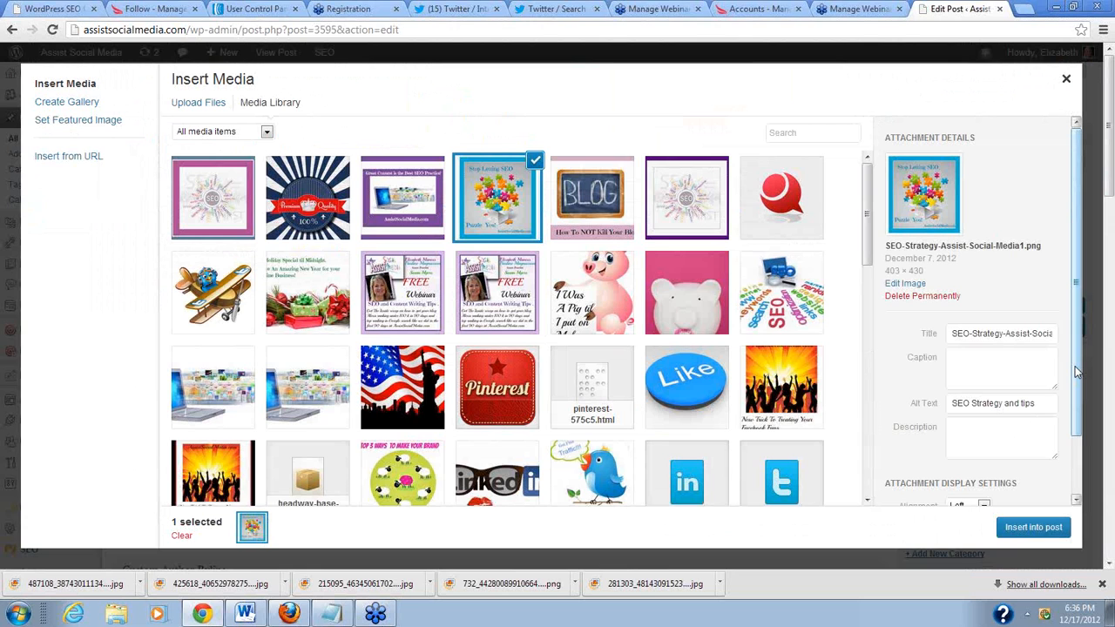
drag(1077, 372, 1045, 498)
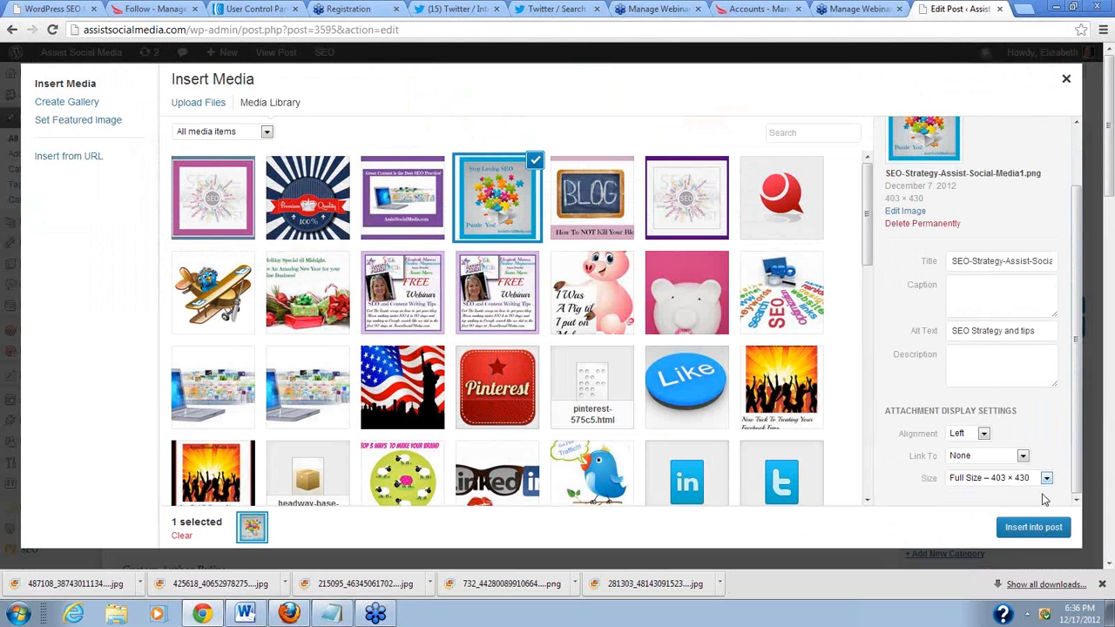
click(1033, 527)
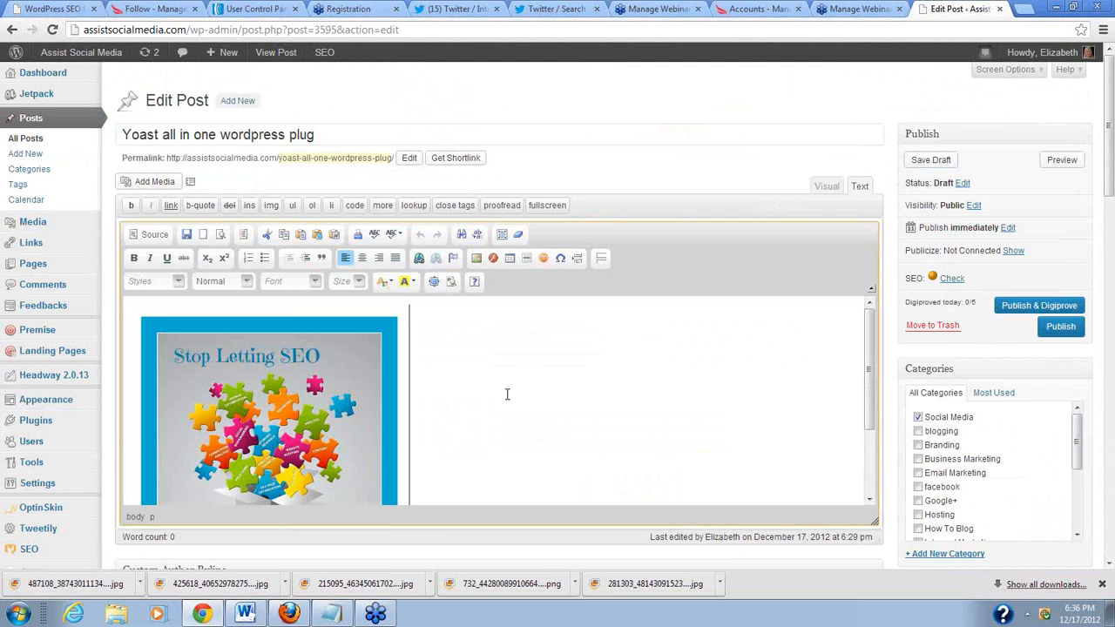
Step: Set the inserted image's alternative text to "Yoast all in one" and save the draft
scroll(507, 394, down, 2)
click(228, 428)
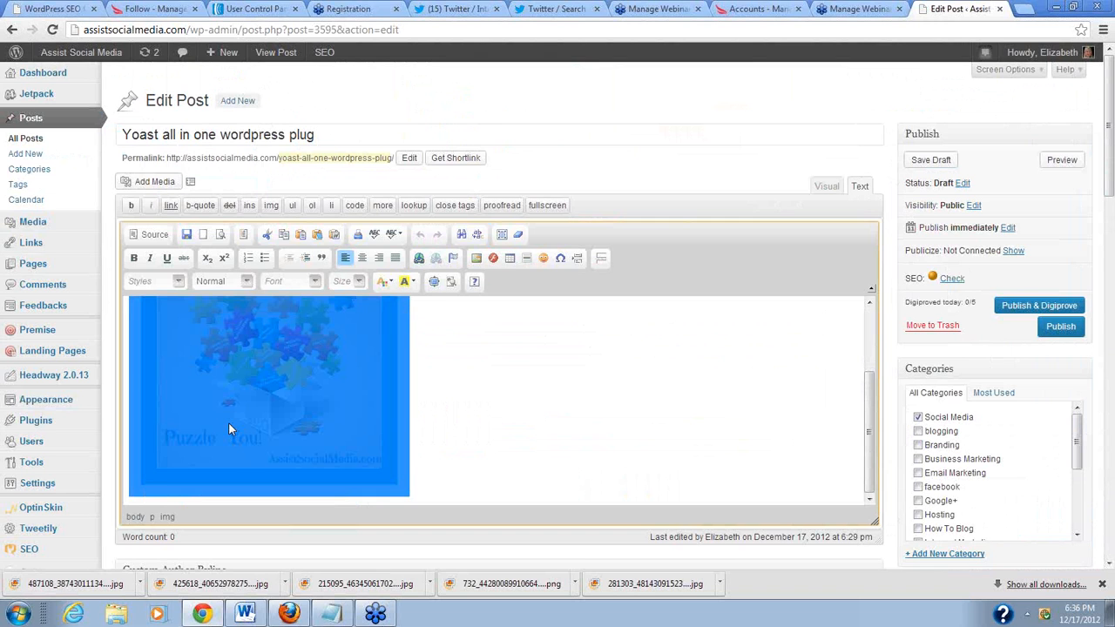
double_click(228, 428)
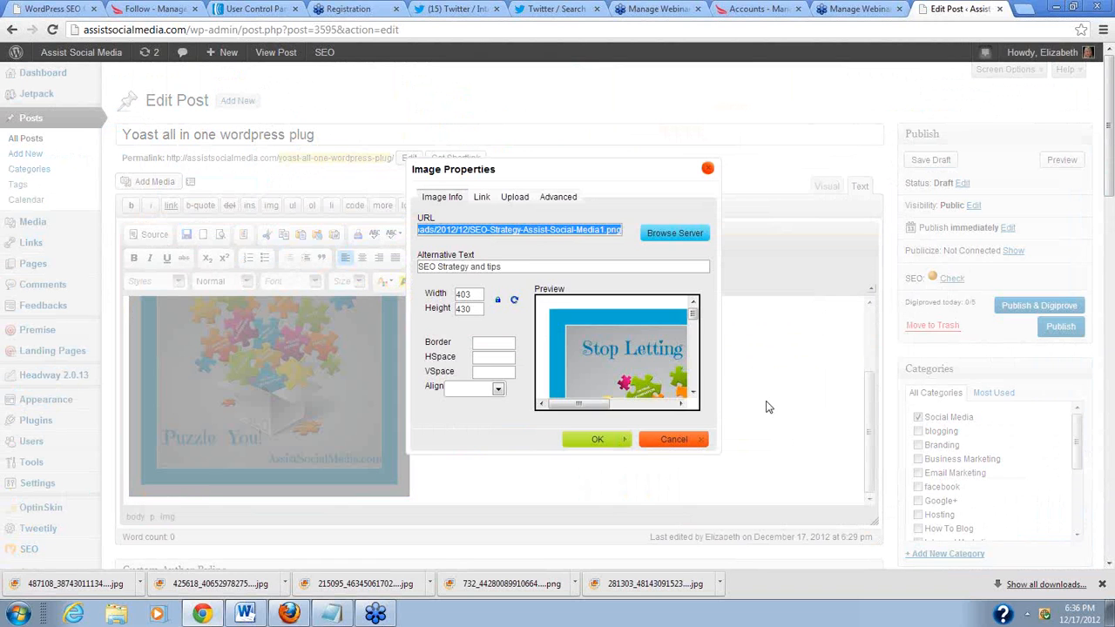
click(481, 197)
click(444, 201)
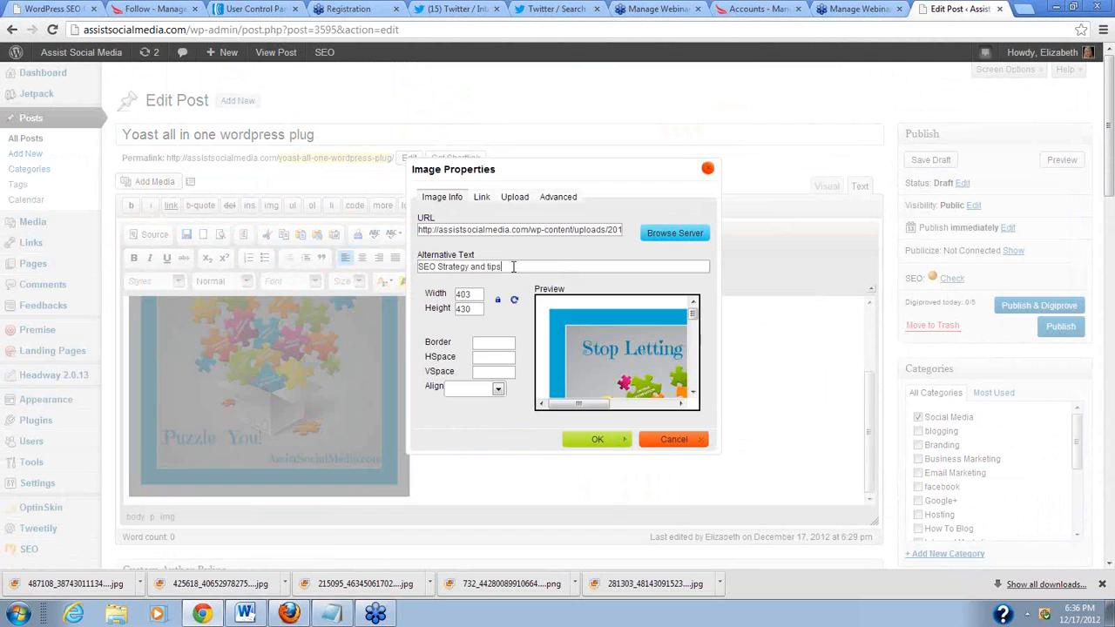
click(512, 267)
key(BackSpace)
key(BackSpace)
key(BackSpace)
key(BackSpace)
key(BackSpace)
key(BackSpace)
key(BackSpace)
key(BackSpace)
key(BackSpace)
key(BackSpace)
key(BackSpace)
key(BackSpace)
key(BackSpace)
key(BackSpace)
key(BackSpace)
key(BackSpace)
key(BackSpace)
key(BackSpace)
key(BackSpace)
key(BackSpace)
key(BackSpace)
text(Yoast all in one)
click(596, 435)
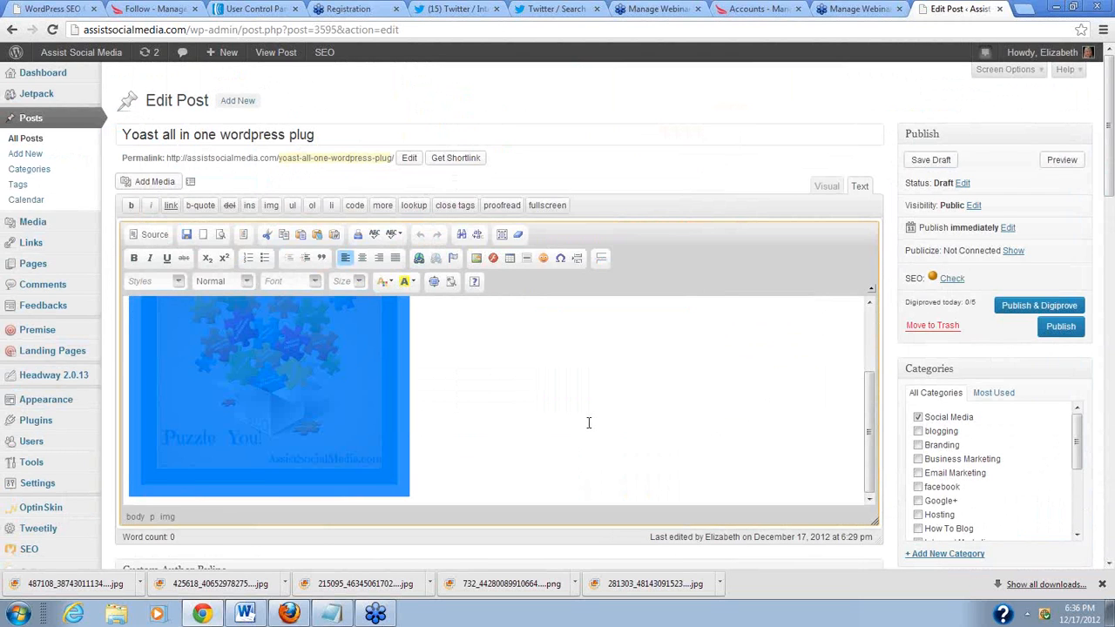
click(588, 423)
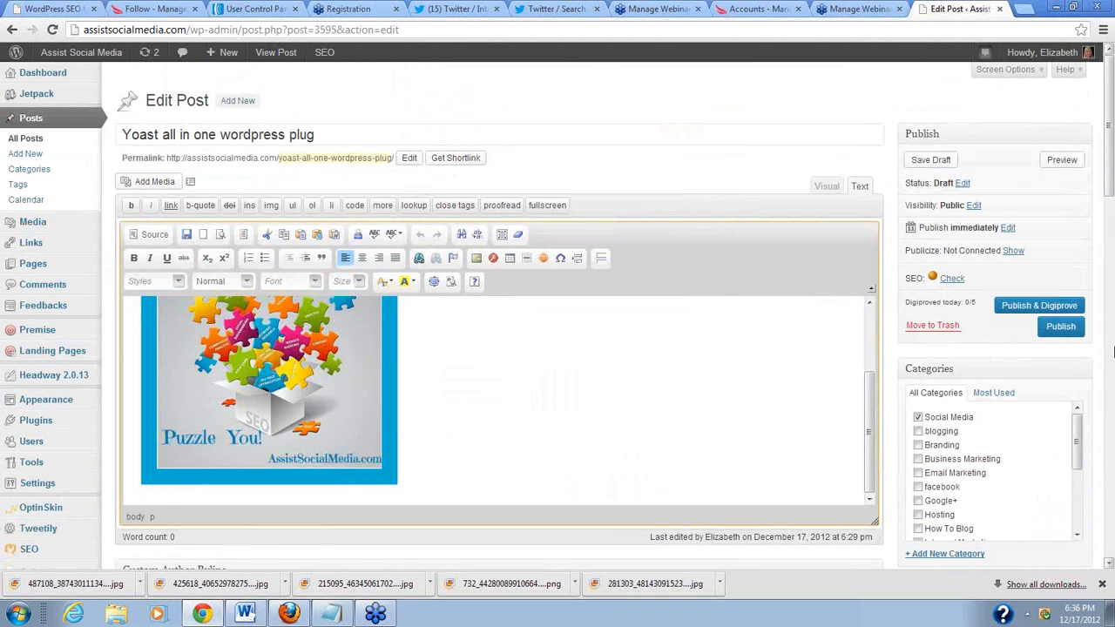
click(931, 160)
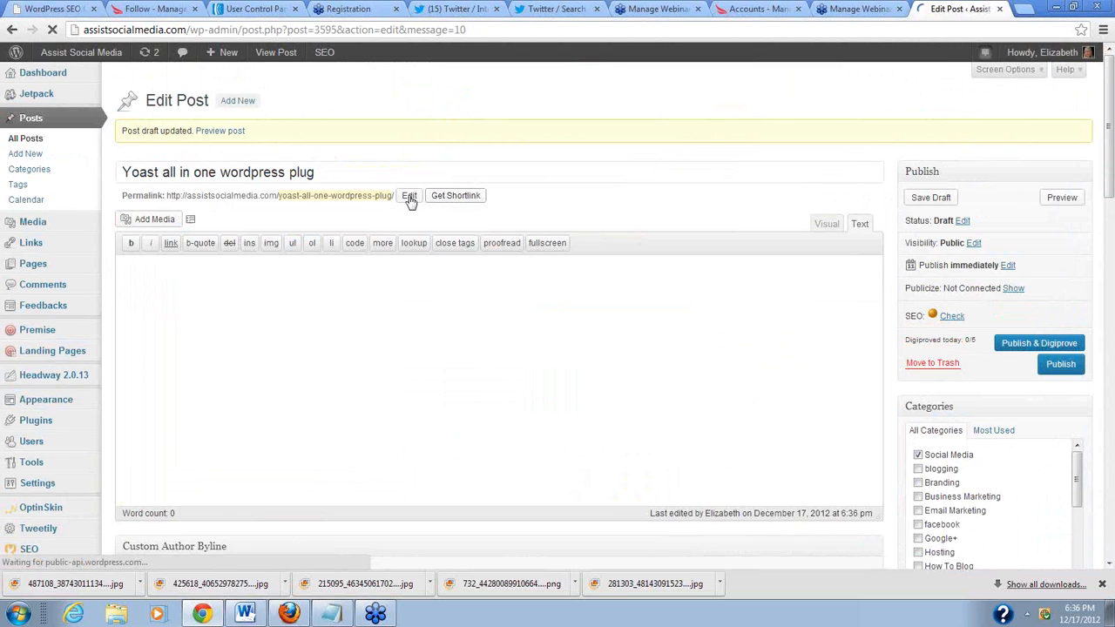
Step: Change the post's permalink slug to "yoast-all-inone-wordpress-plug" and save the draft
click(409, 196)
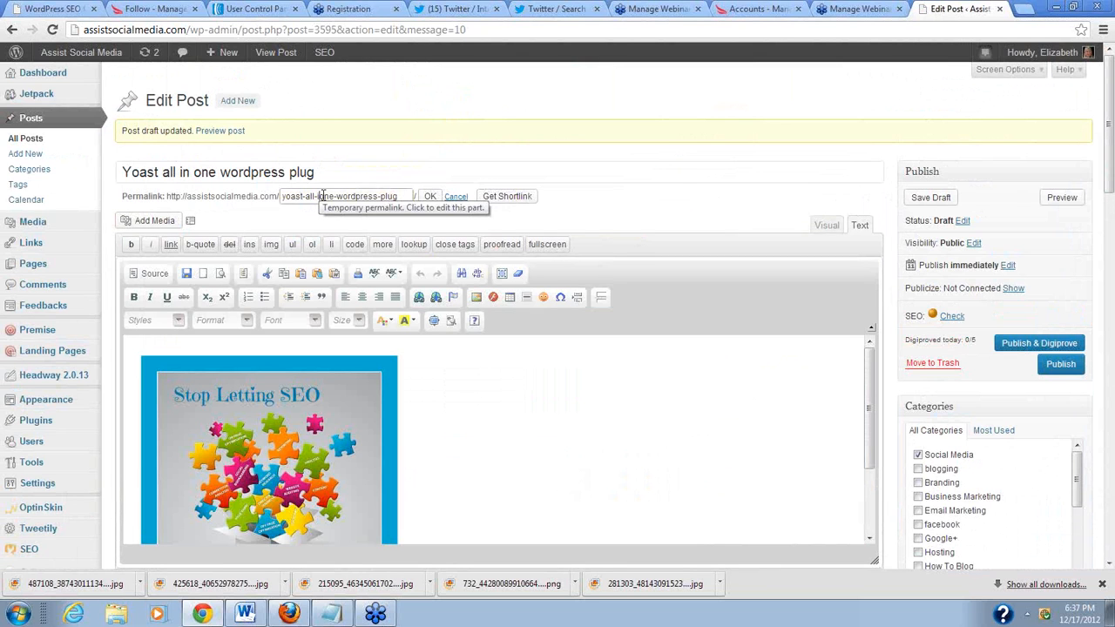
text(n-)
click(930, 198)
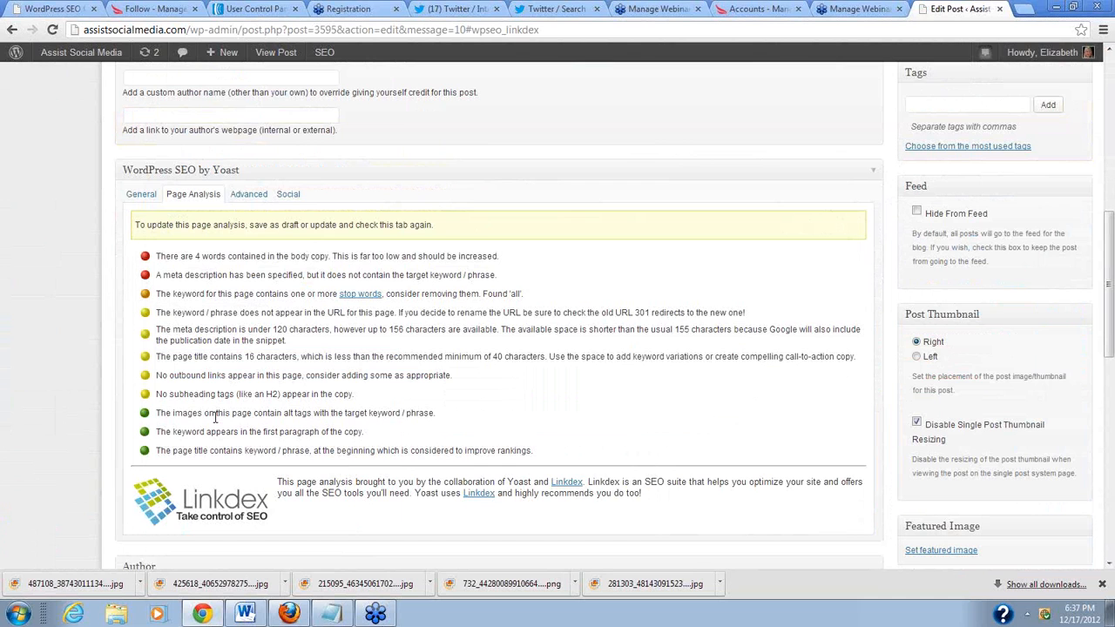
Step: Check the alternative text in the post image's properties and close them without changes
scroll(711, 398, up, 5)
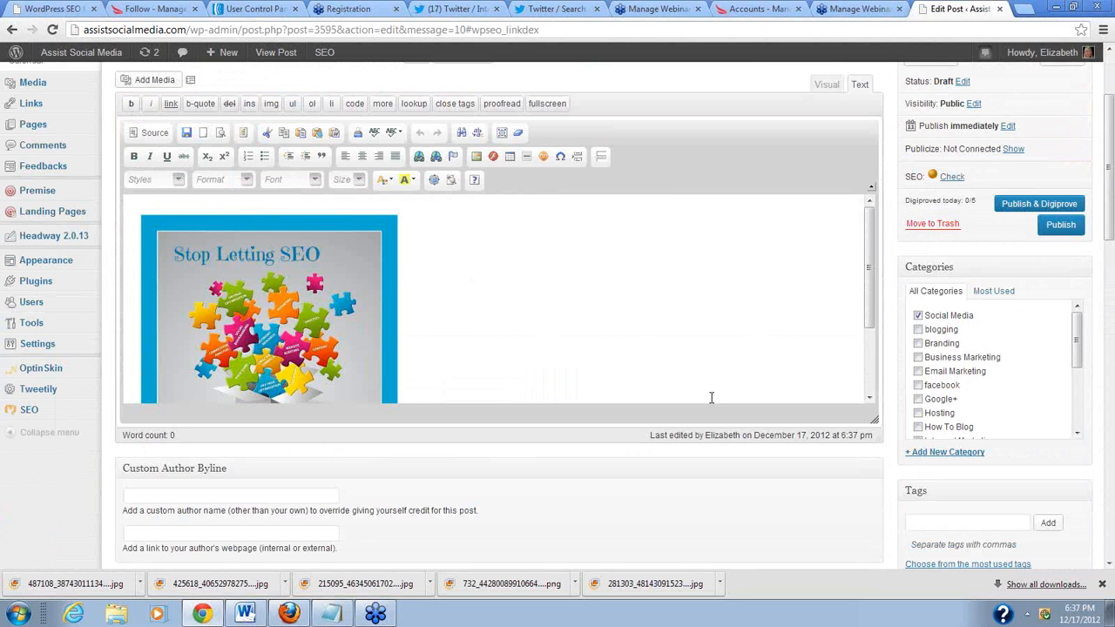
scroll(505, 338, down, 3)
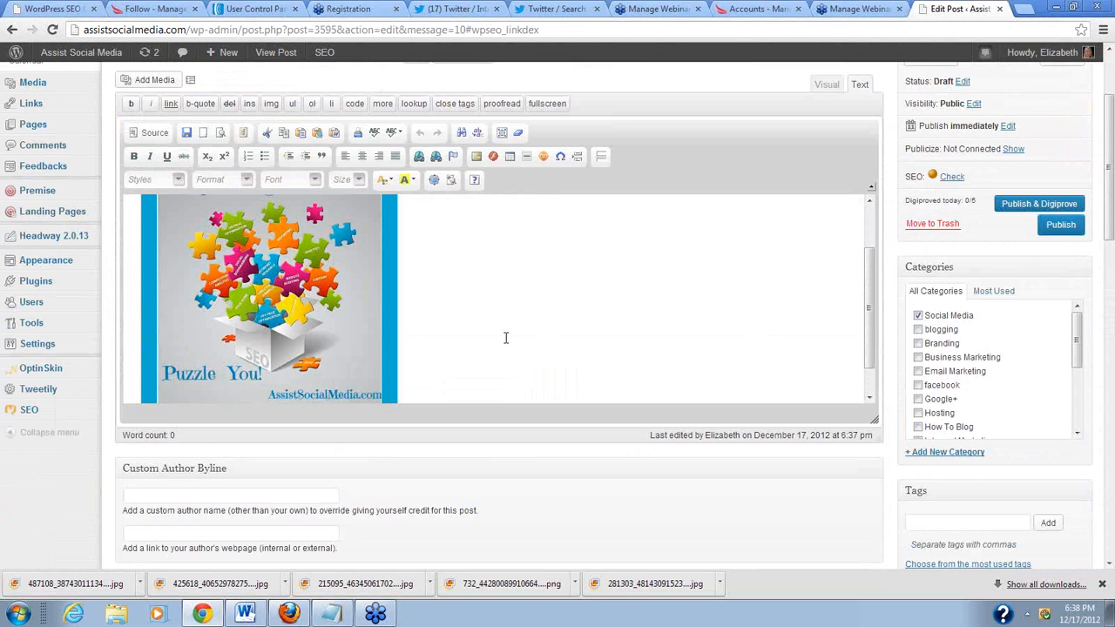
click(242, 293)
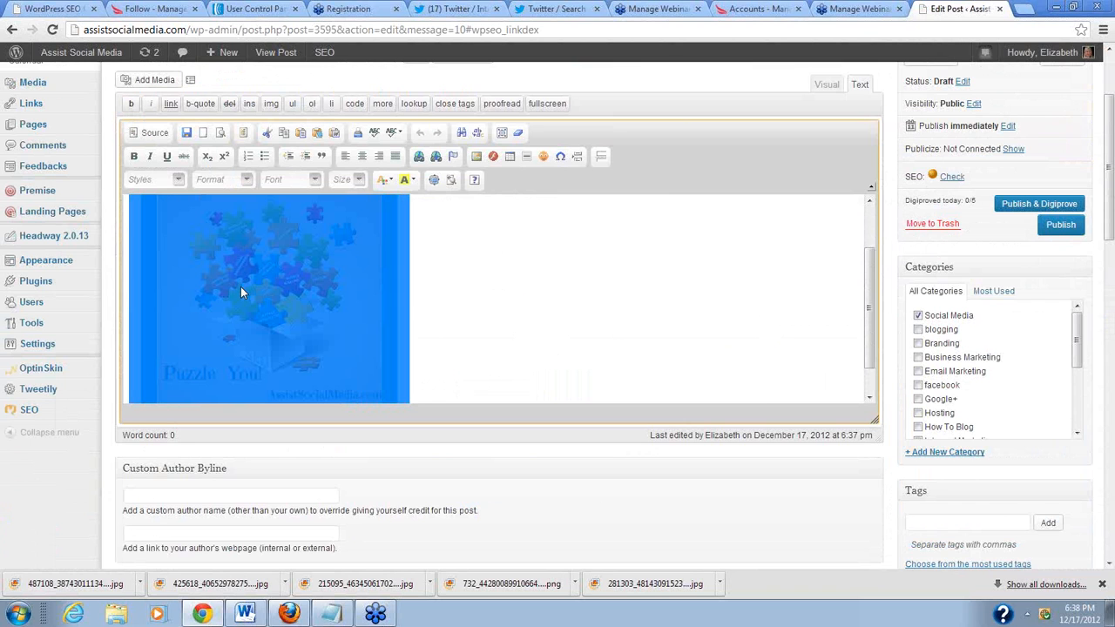
double_click(241, 292)
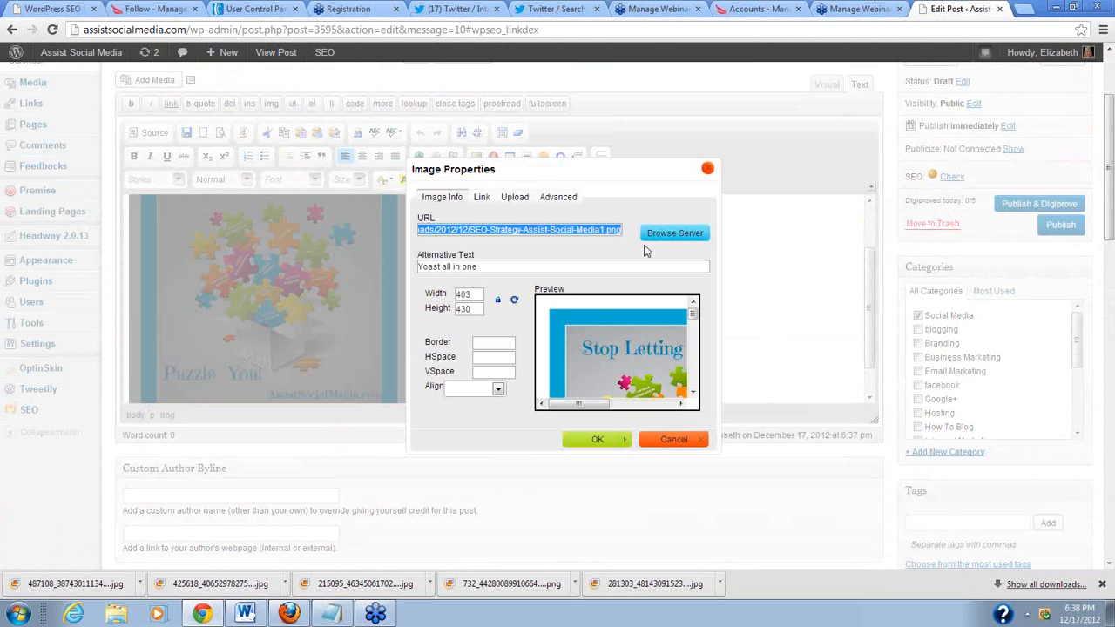
click(707, 171)
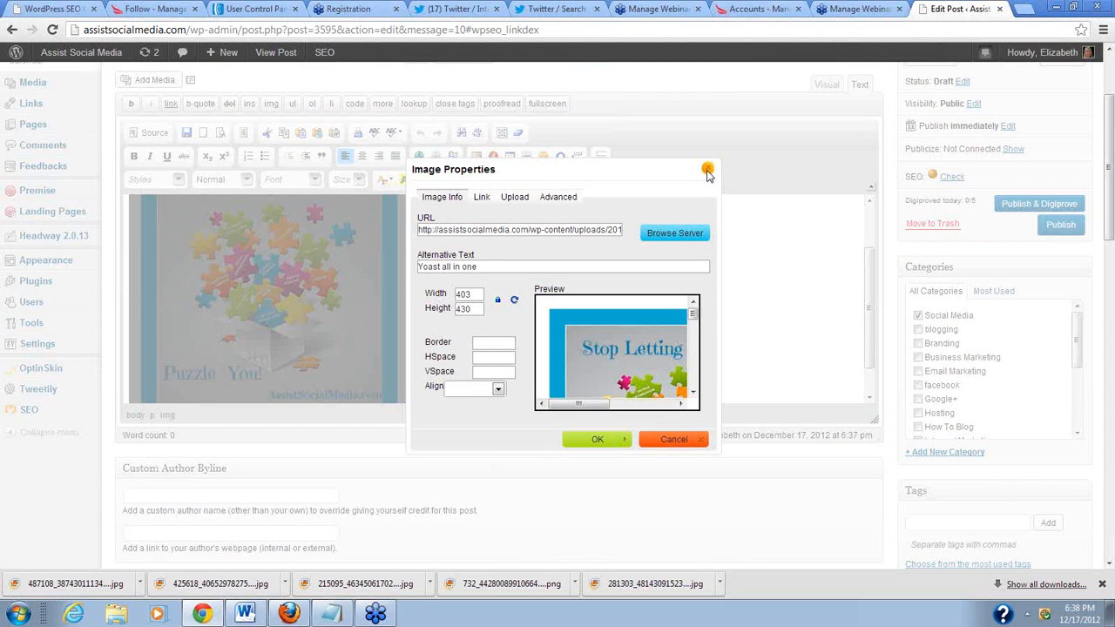
click(708, 171)
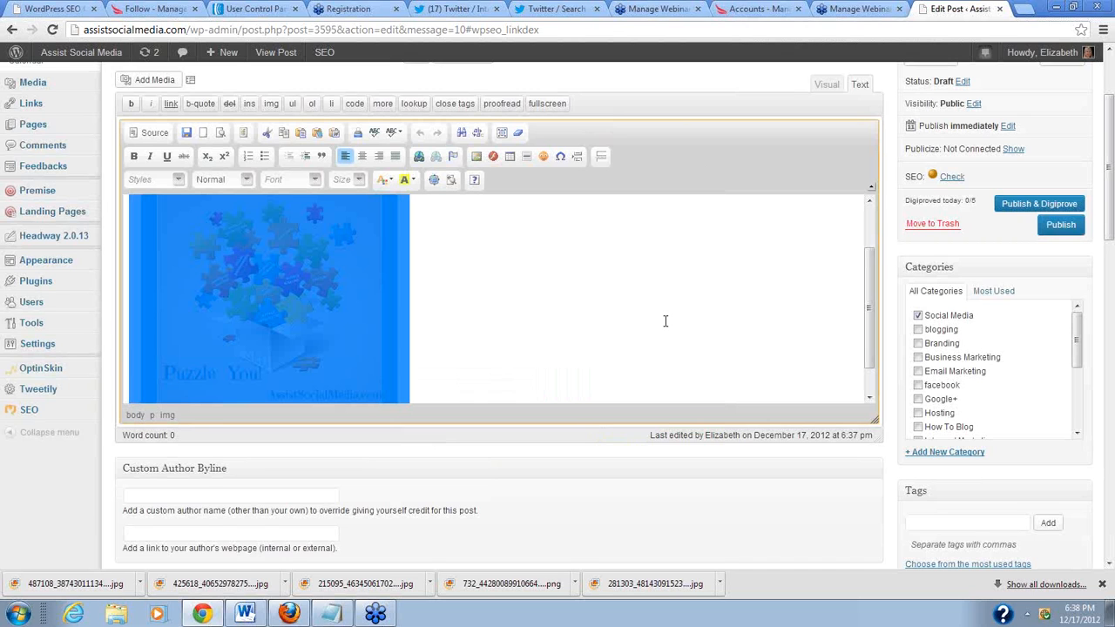
click(666, 322)
Step: Open the SEO plugin's General Settings page to review its tracking, security and webmaster tools options
mouse_move(30, 417)
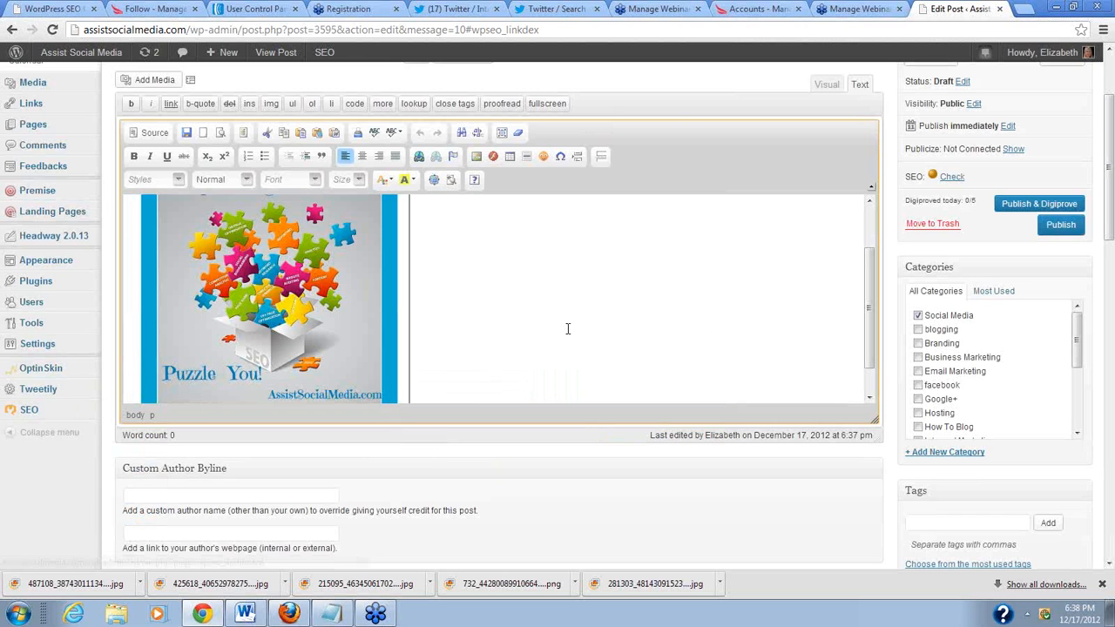
scroll(567, 329, up, 5)
mouse_move(30, 554)
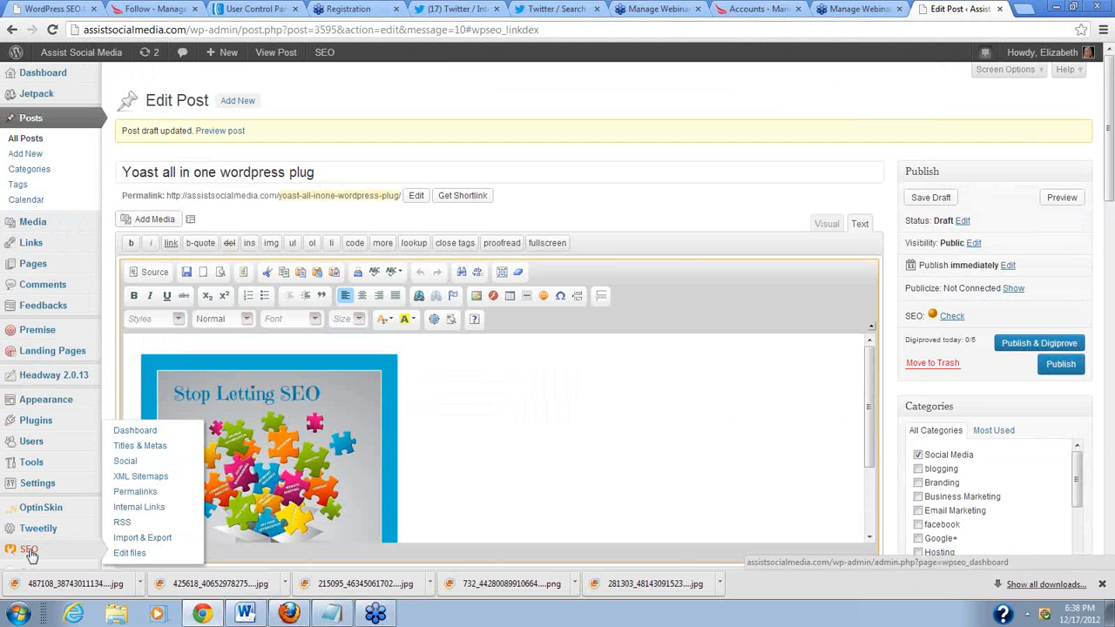
click(31, 555)
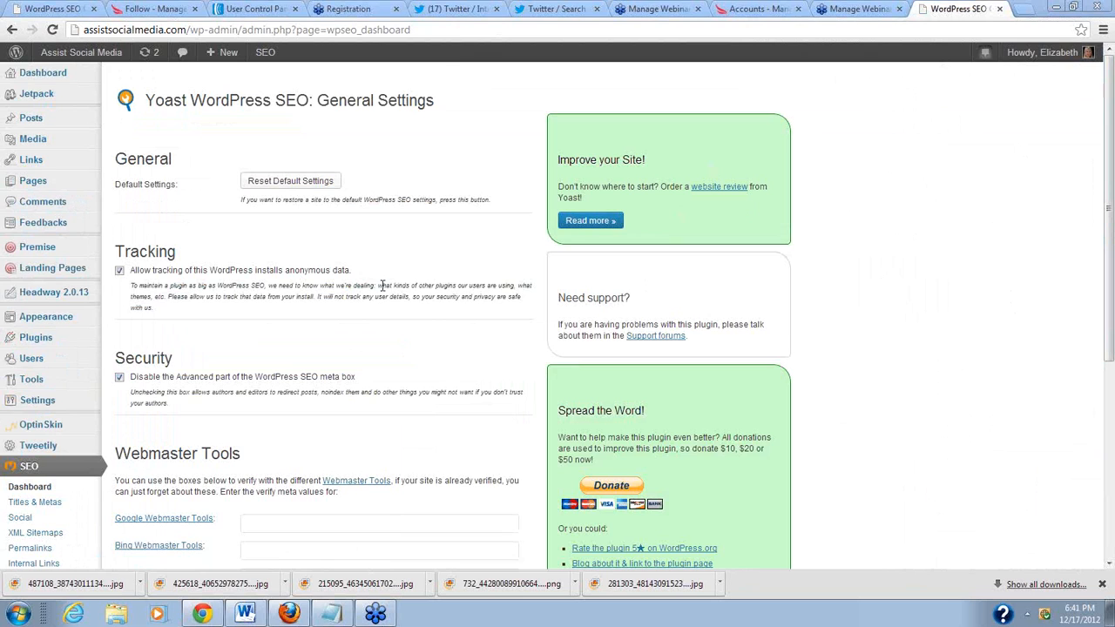
Step: Review the SEO title, meta description and focus keyword columns in the list of all posts, and sort the list by SEO score
click(52, 471)
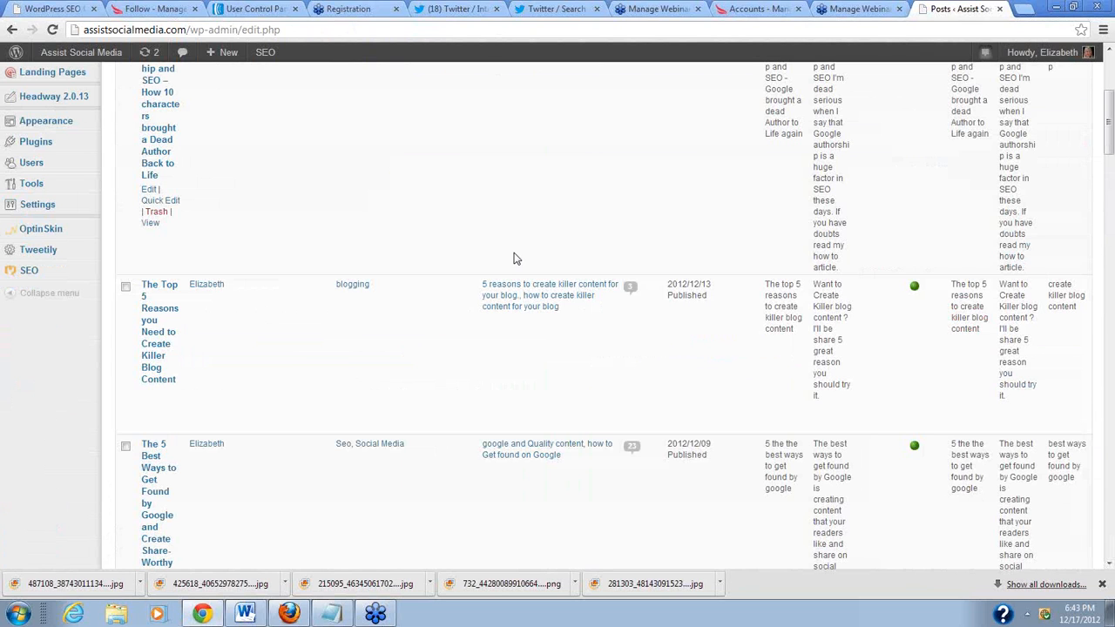
scroll(514, 259, up, 1)
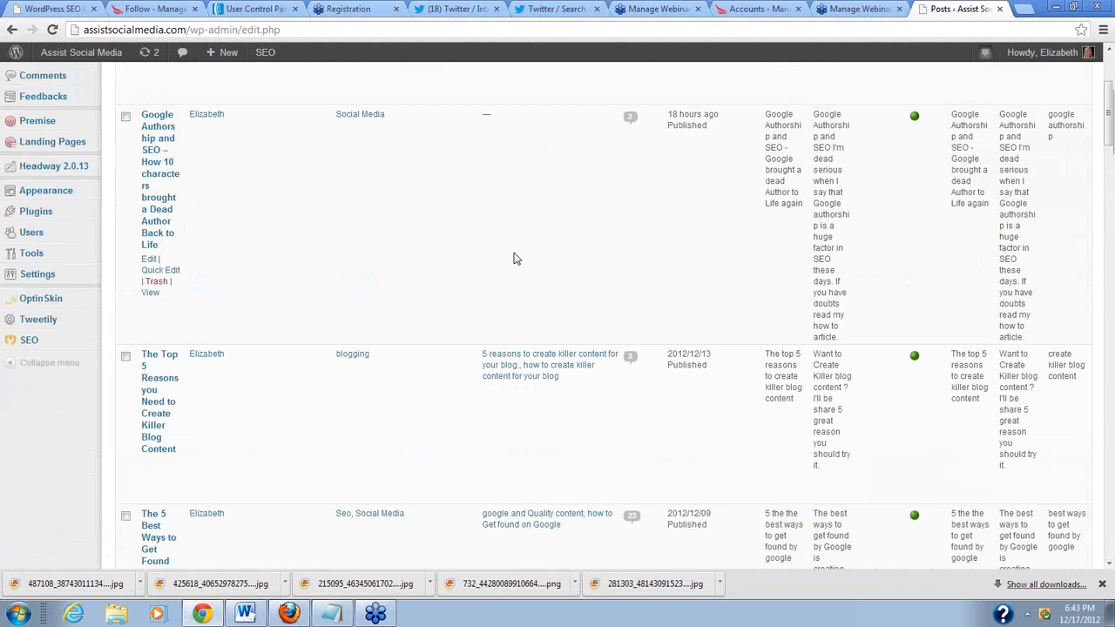
scroll(514, 259, up, 3)
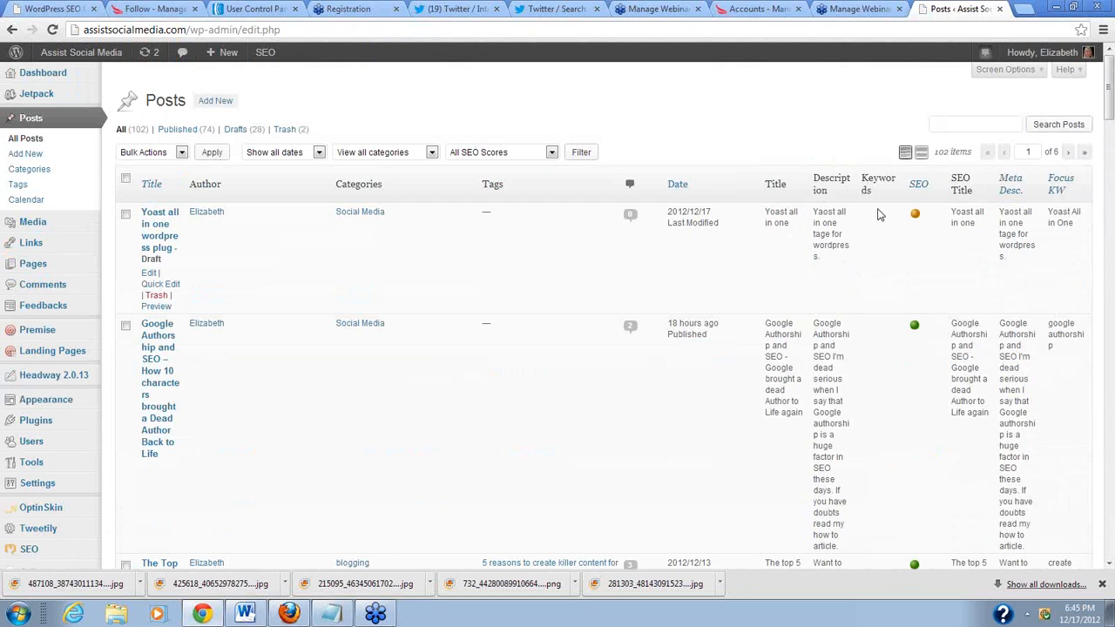
click(918, 183)
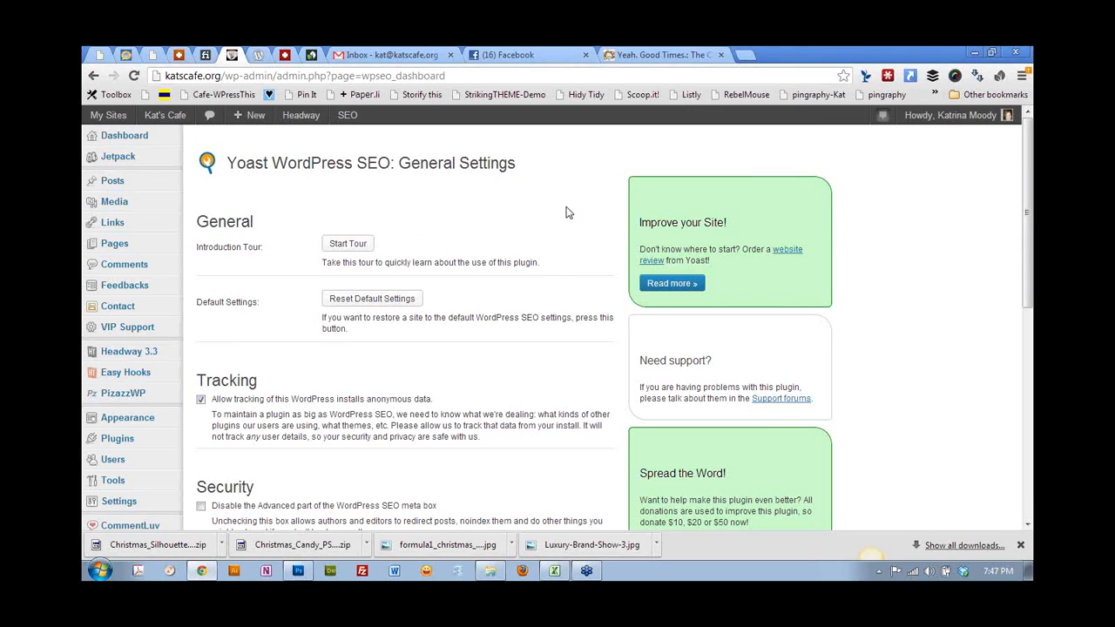
Step: Look over the Kat's Cafe site's General Settings page, from the introduction tour to the webmaster tools verification fields
scroll(567, 212, down, 1)
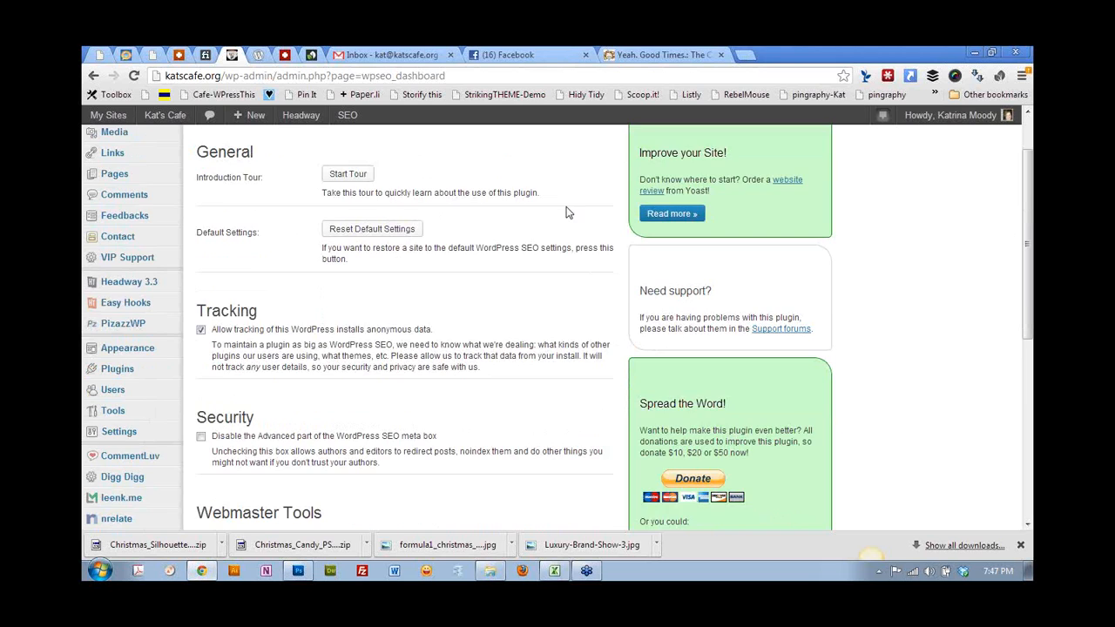
scroll(567, 212, down, 4)
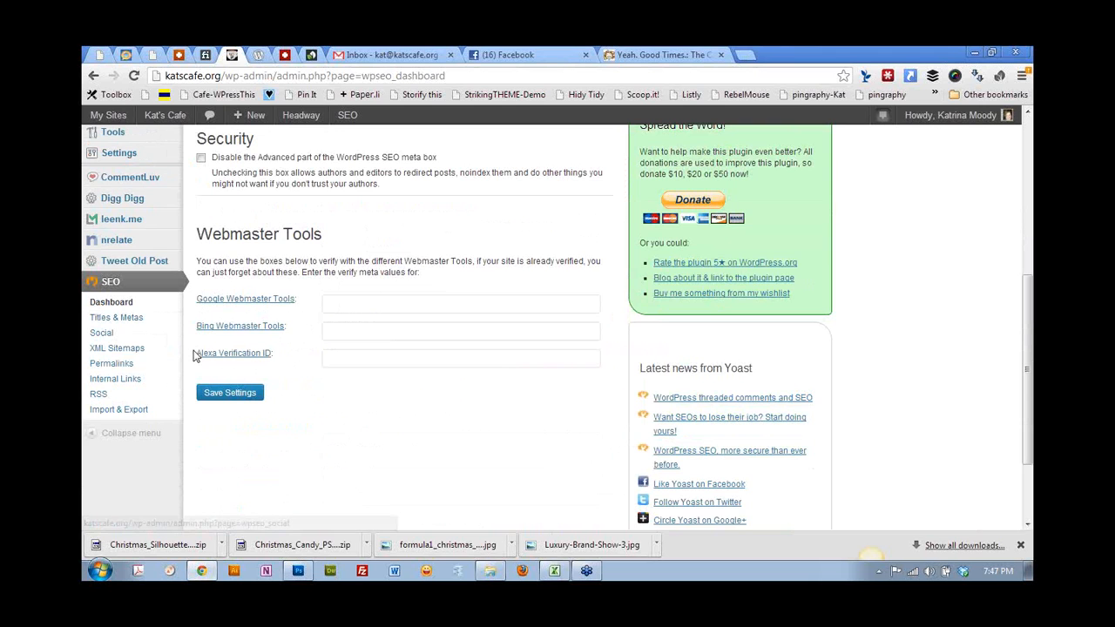
scroll(194, 356, up, 5)
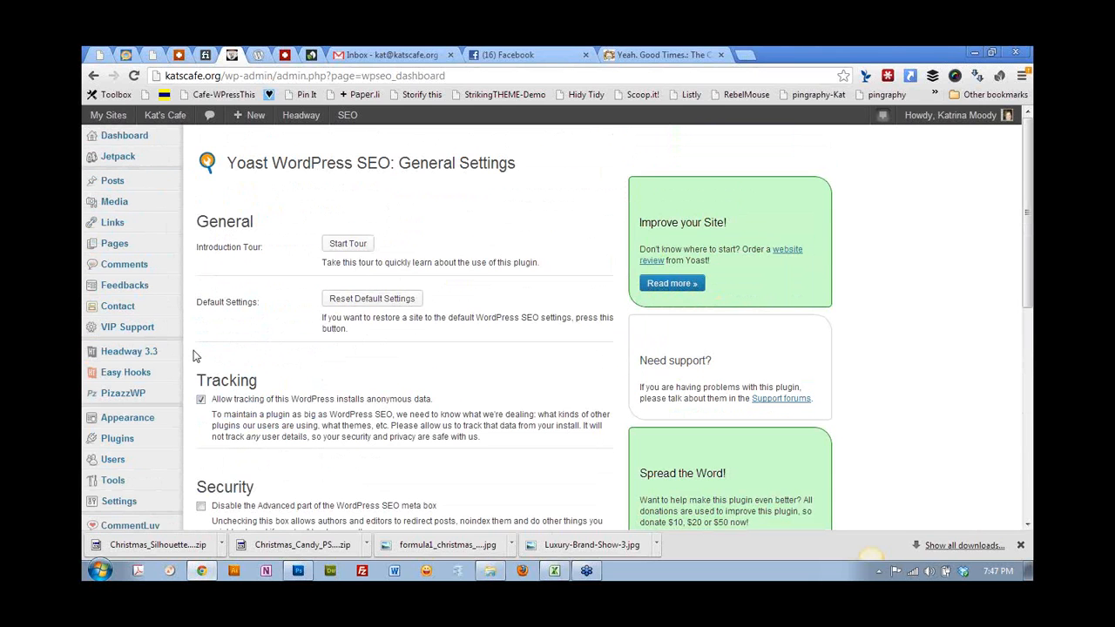
Step: Open the Titles & Metas settings and review the general title and meta options and the homepage templates
scroll(194, 355, down, 5)
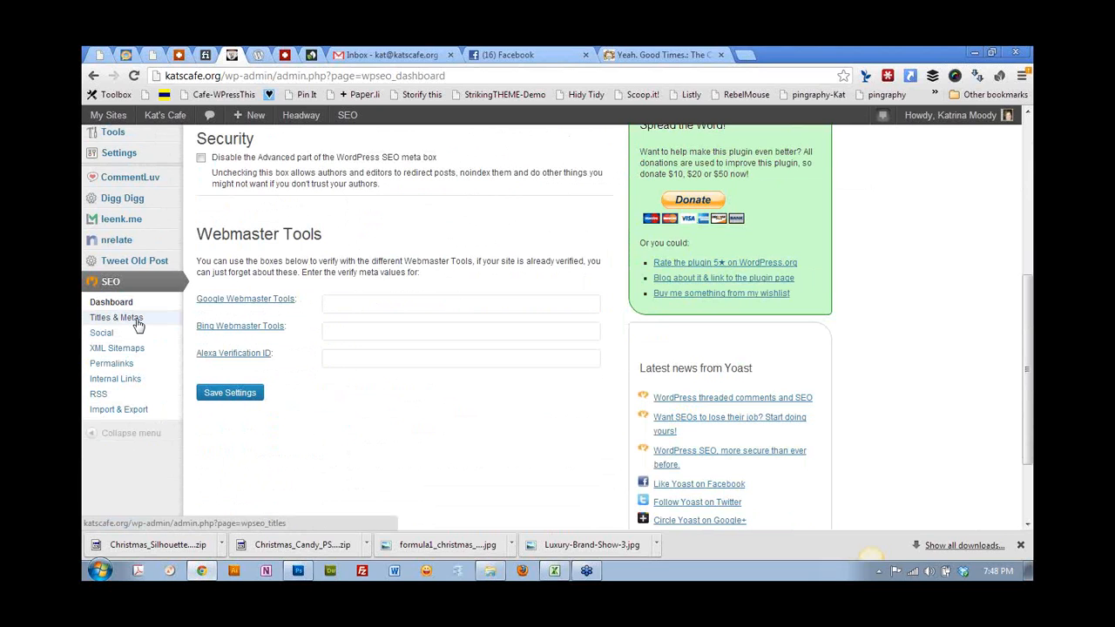
click(137, 321)
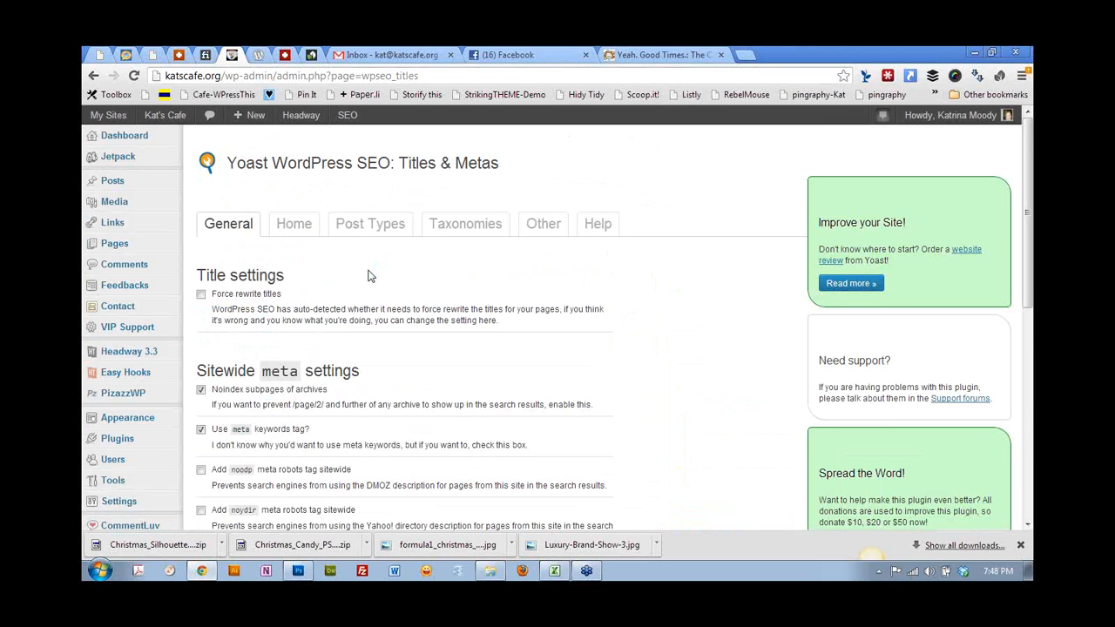
scroll(368, 275, down, 1)
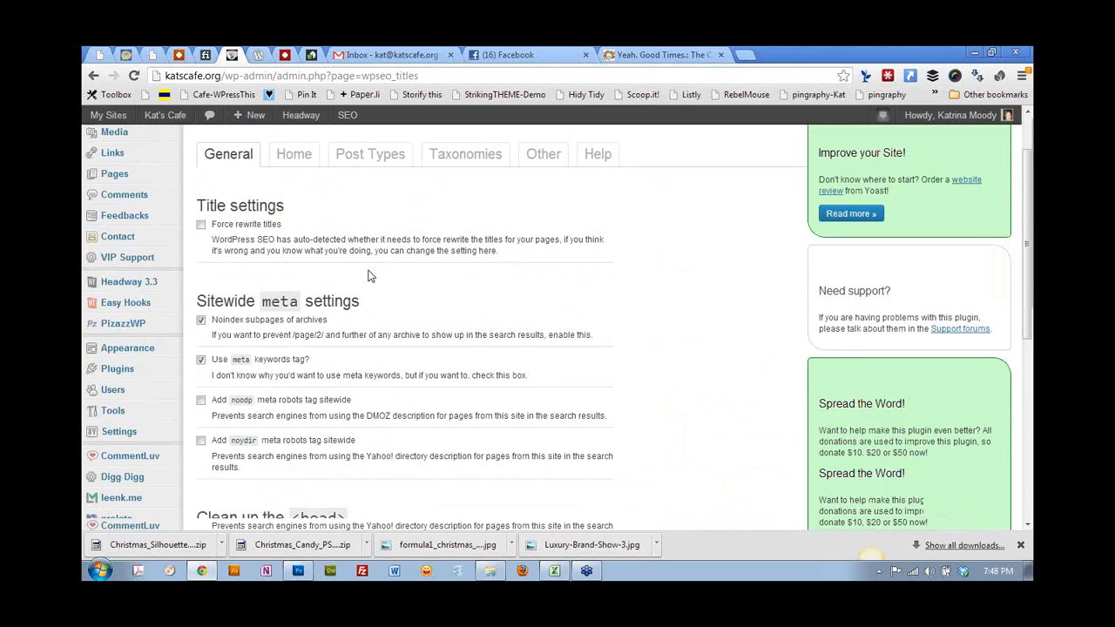
click(303, 159)
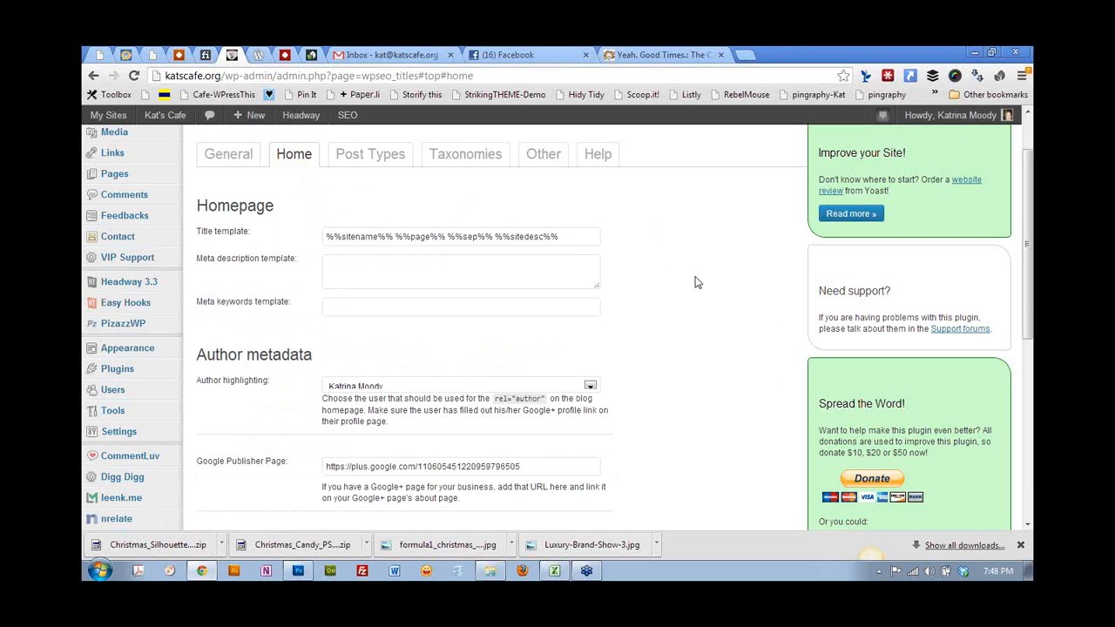
scroll(713, 279, down, 1)
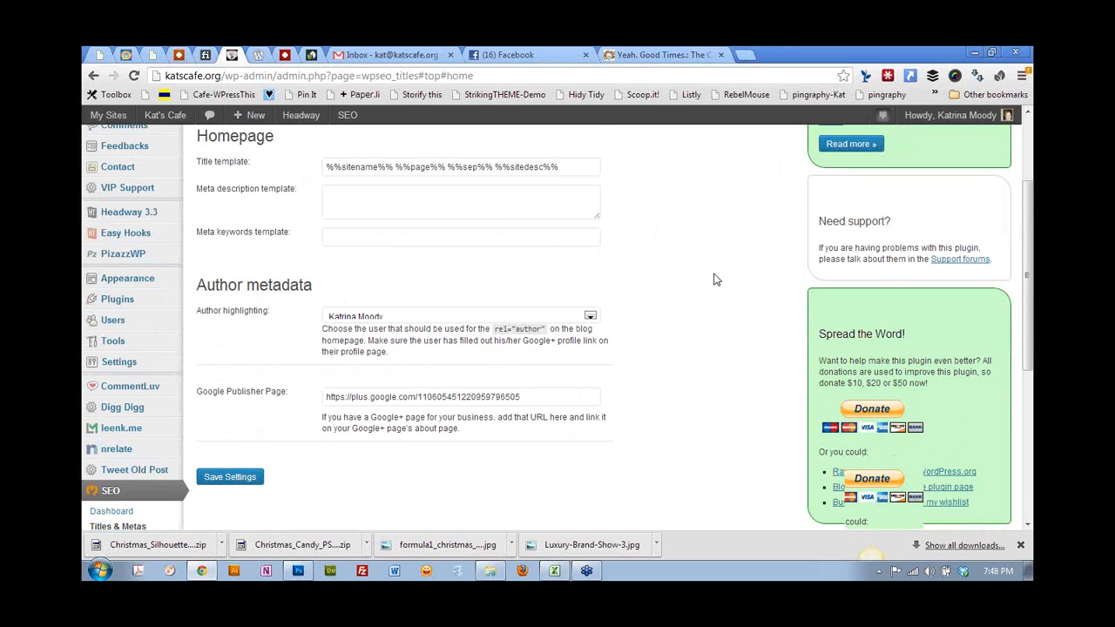
scroll(714, 278, down, 1)
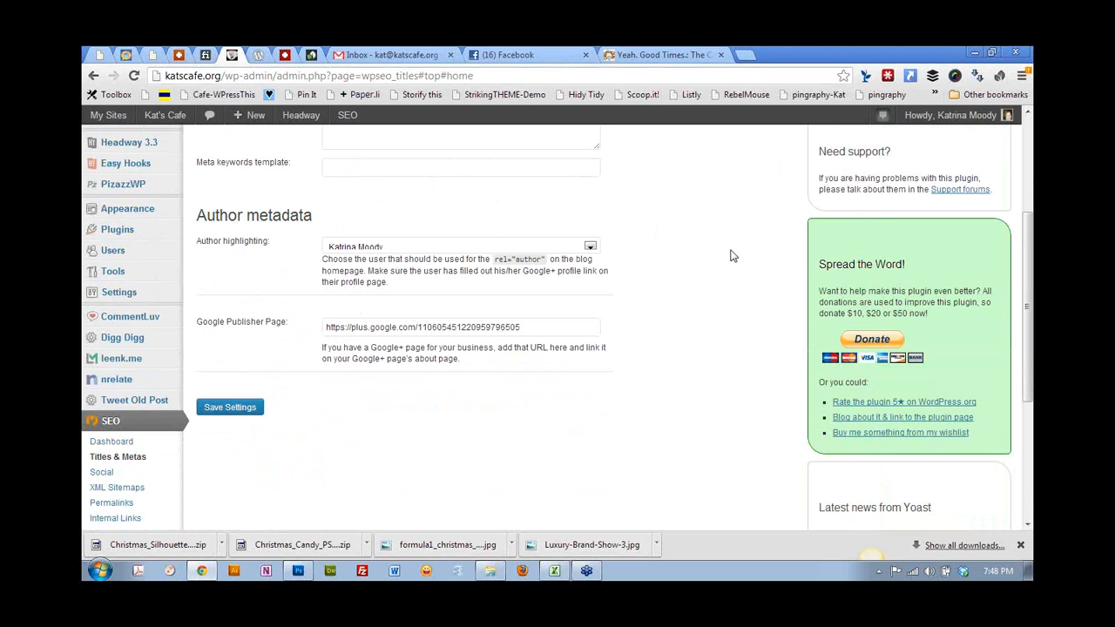
scroll(732, 256, down, 1)
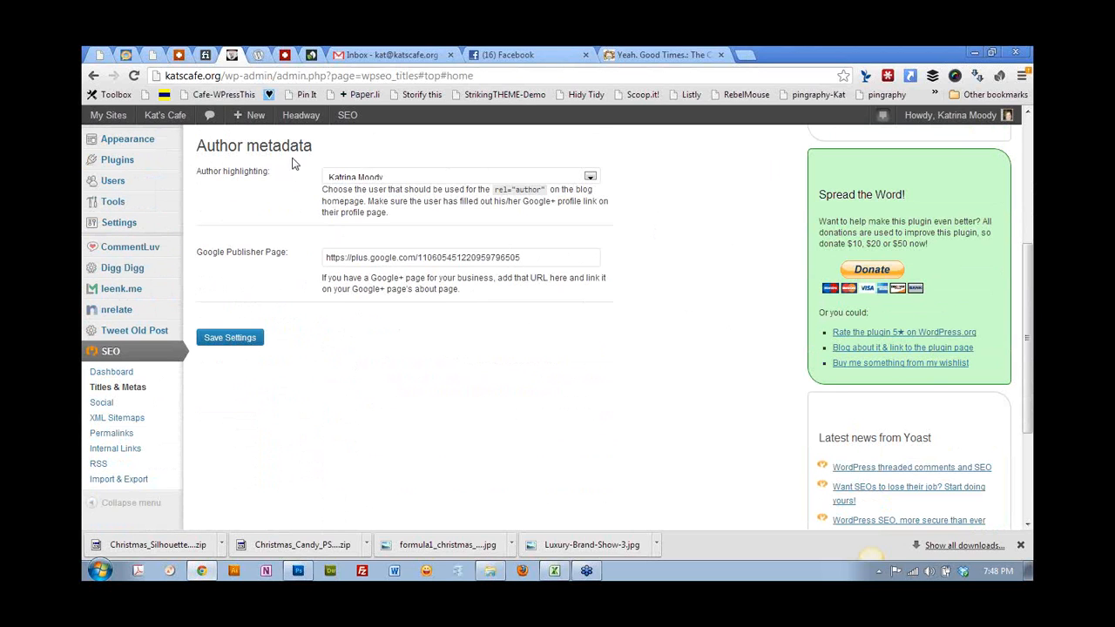
Step: Check the available authors for author highlighting and the Google Publisher Page setting in the homepage's author metadata, without changing them
click(433, 178)
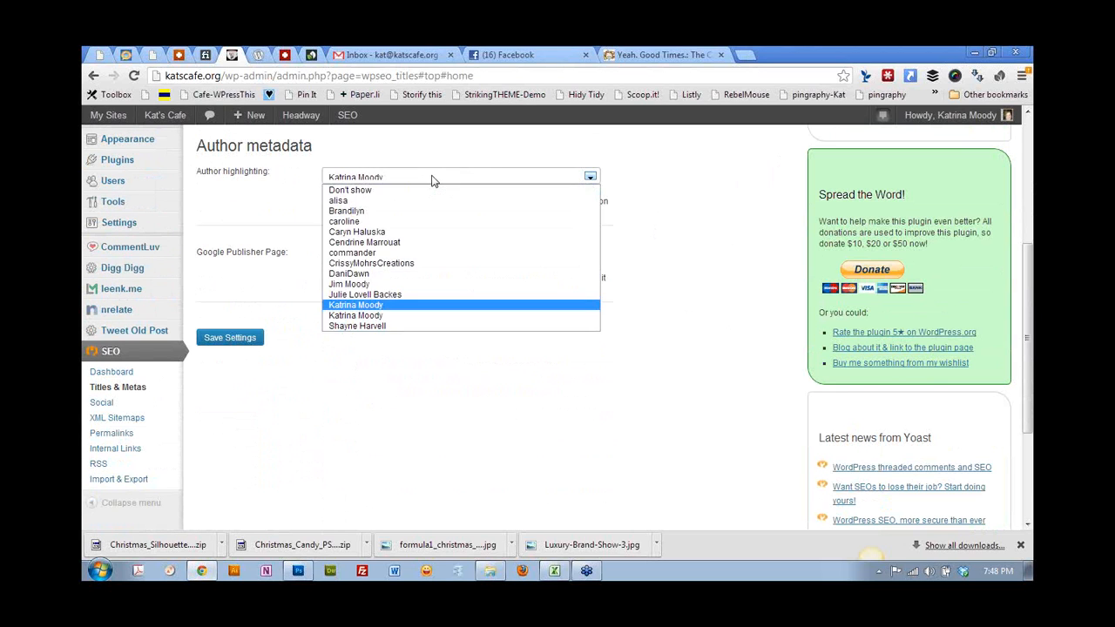
click(433, 178)
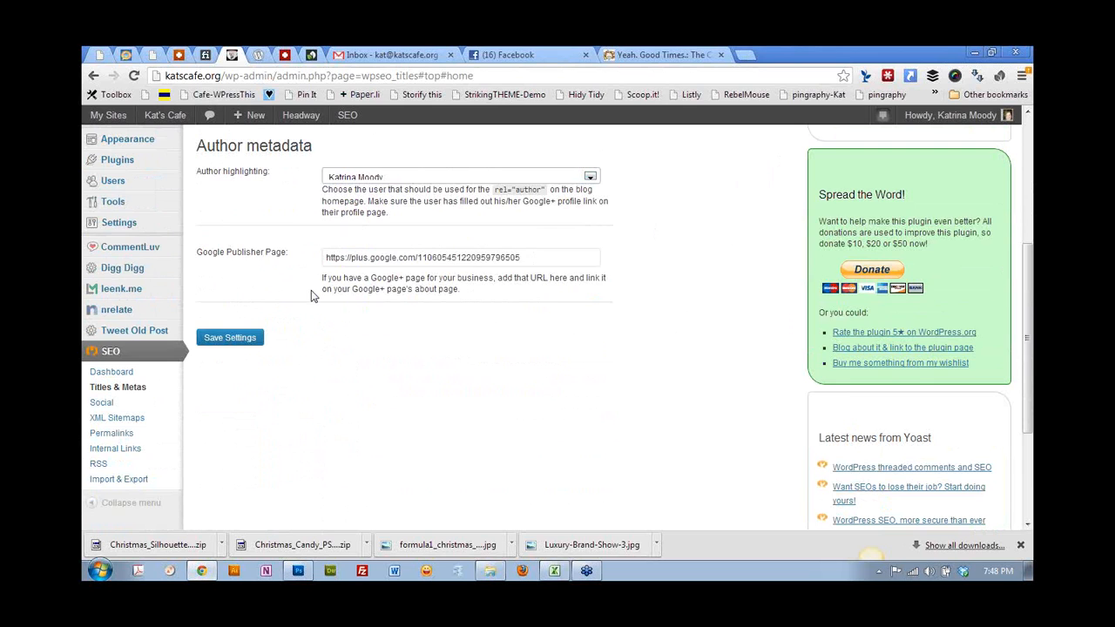
scroll(311, 290, up, 2)
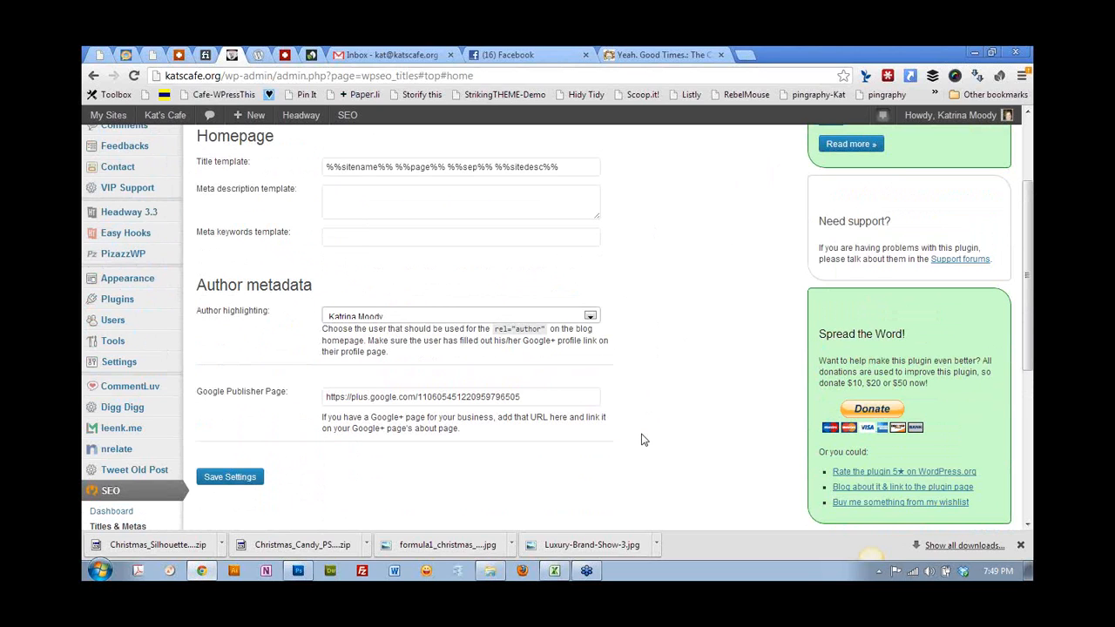
scroll(642, 440, down, 3)
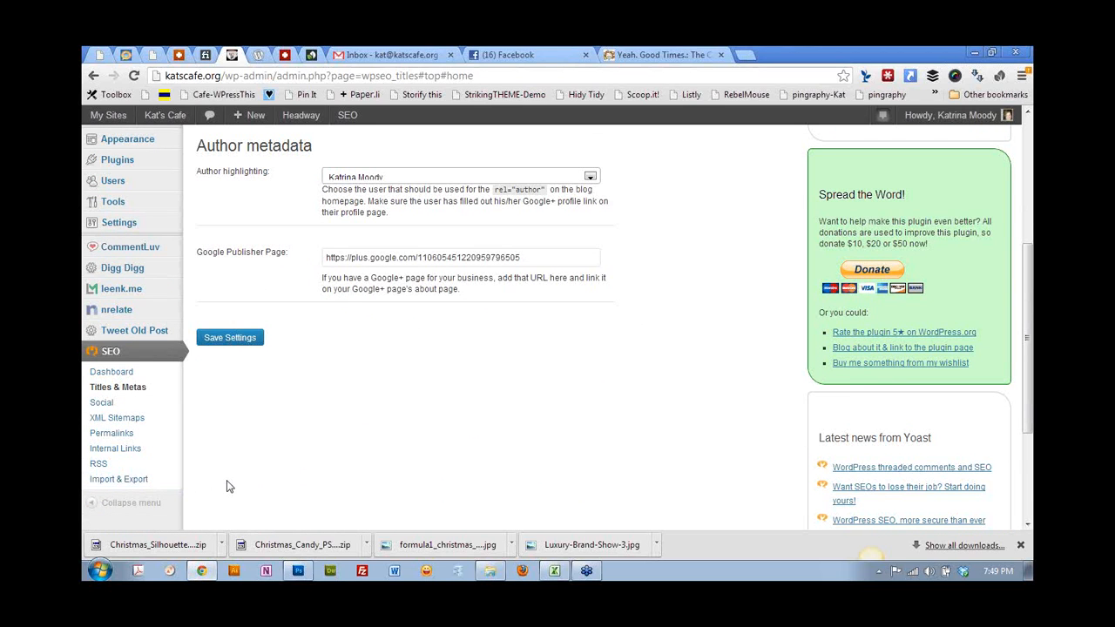
scroll(228, 486, down, 2)
scroll(453, 392, up, 3)
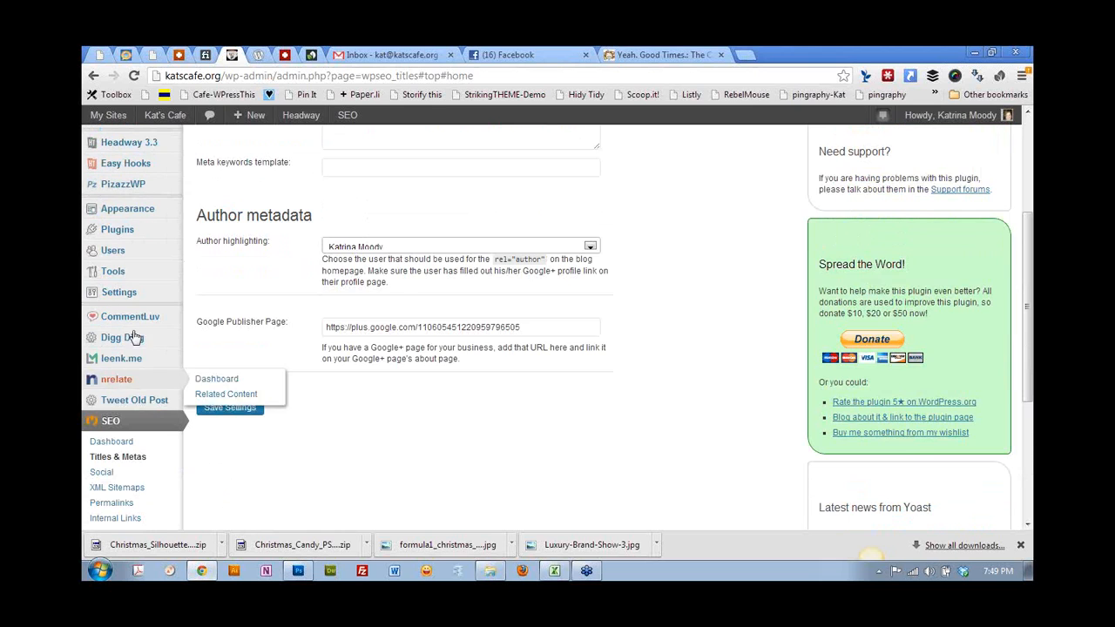
scroll(304, 446, down, 2)
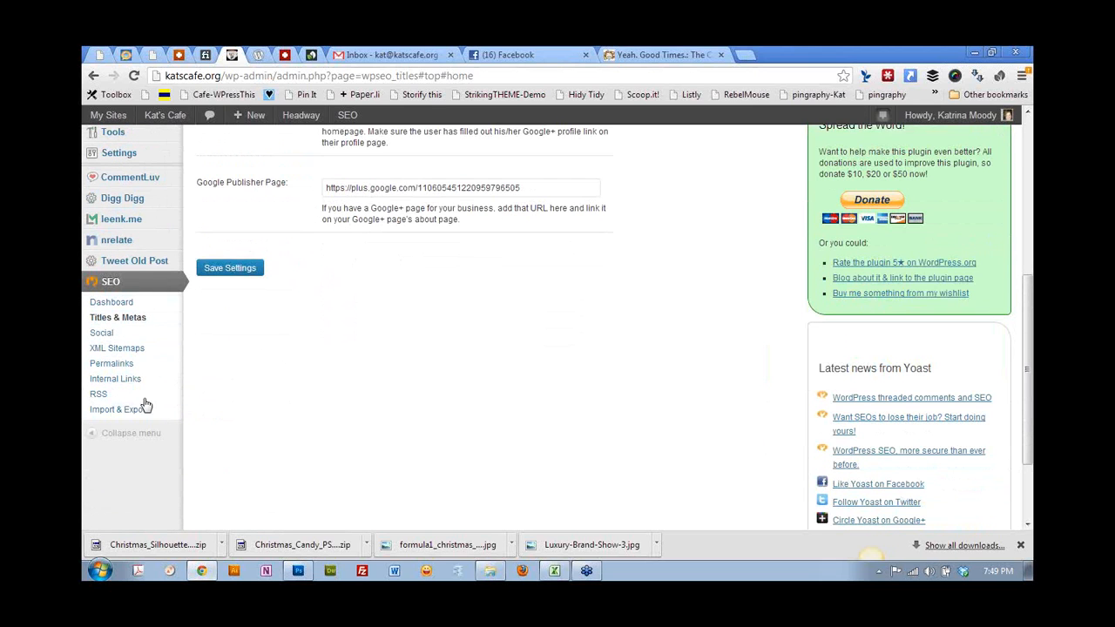
Step: Return to the SEO plugin's General Settings page and examine its introduction tour, default reset, tracking and security options
click(123, 304)
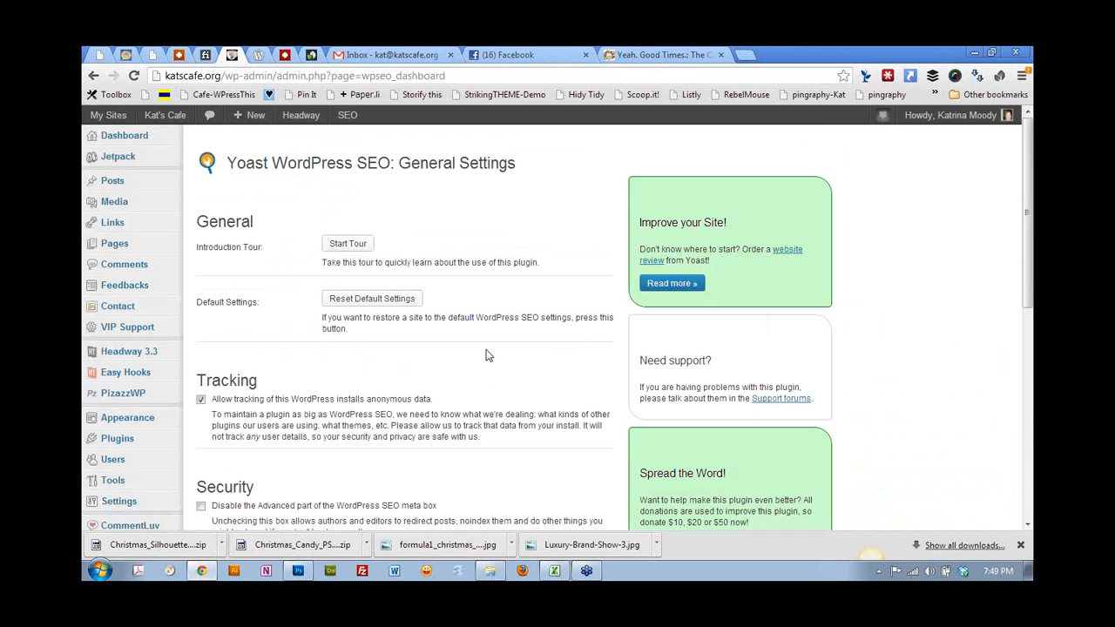
scroll(486, 355, down, 3)
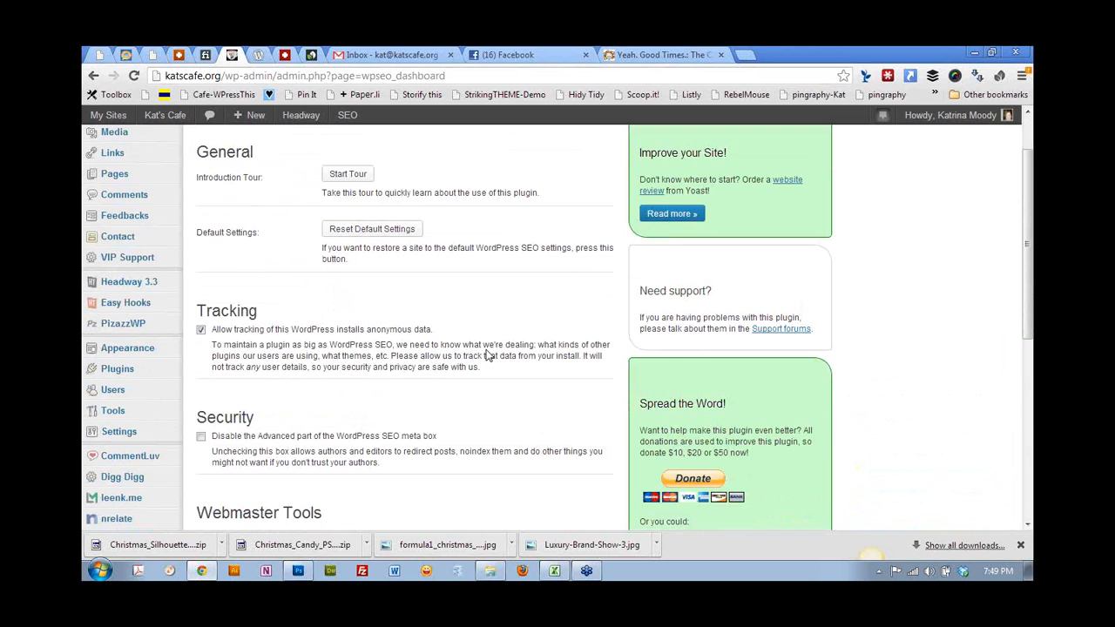
scroll(435, 348, down, 1)
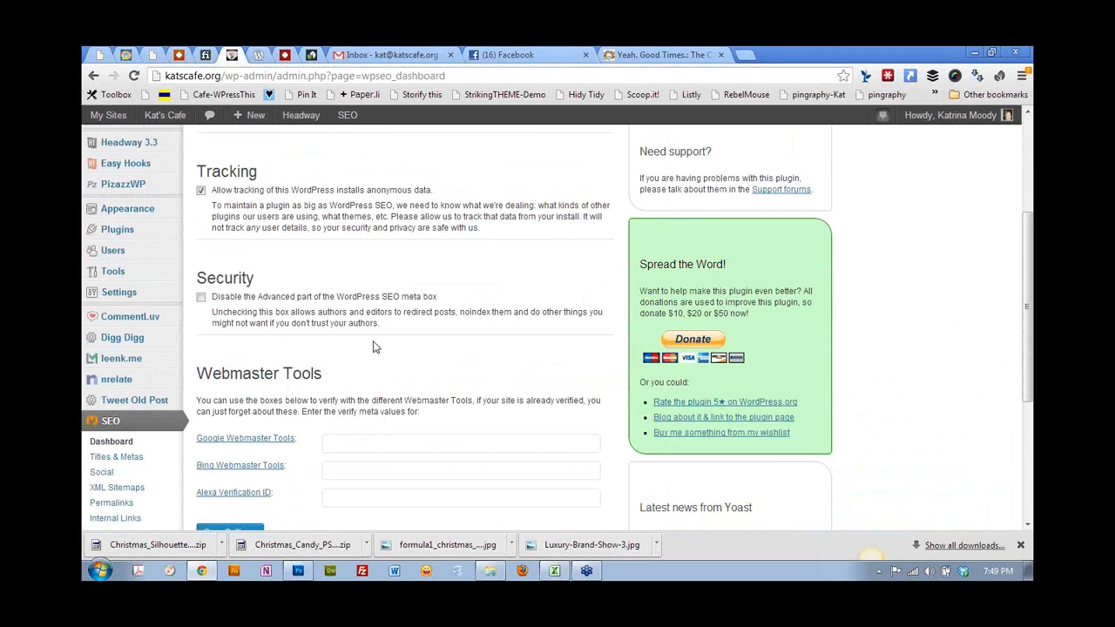
scroll(373, 346, up, 2)
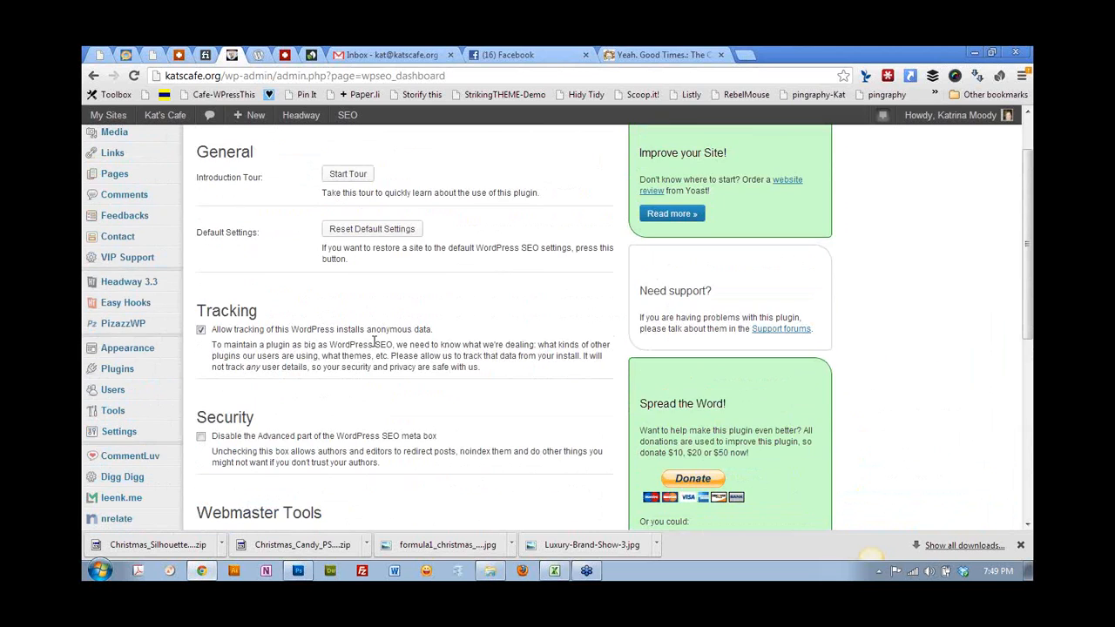
scroll(375, 343, down, 1)
scroll(374, 343, up, 2)
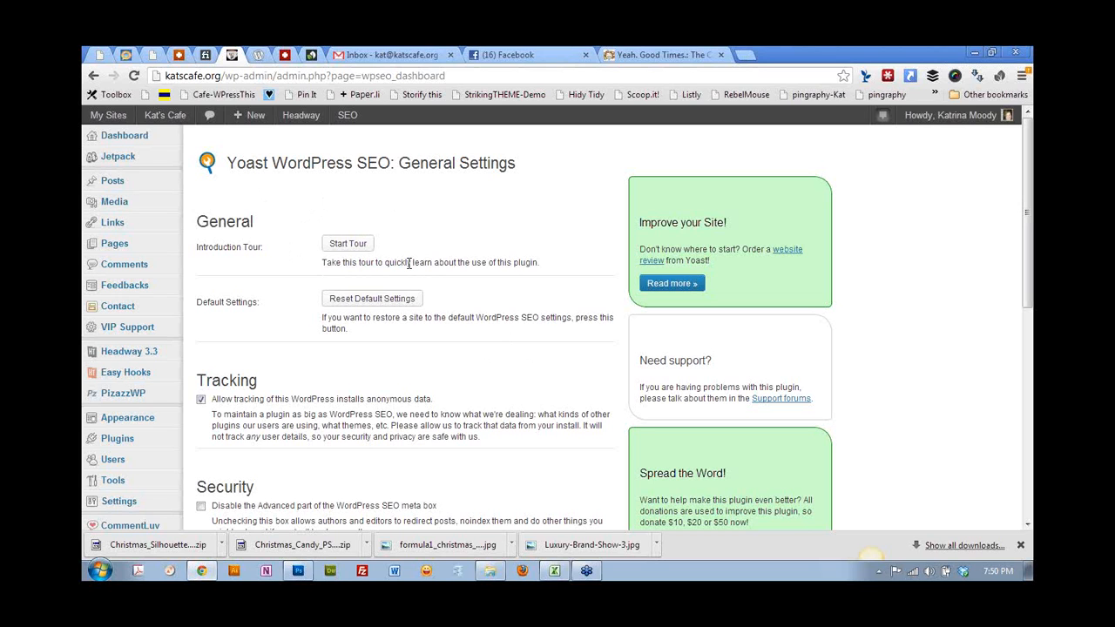
scroll(438, 264, down, 1)
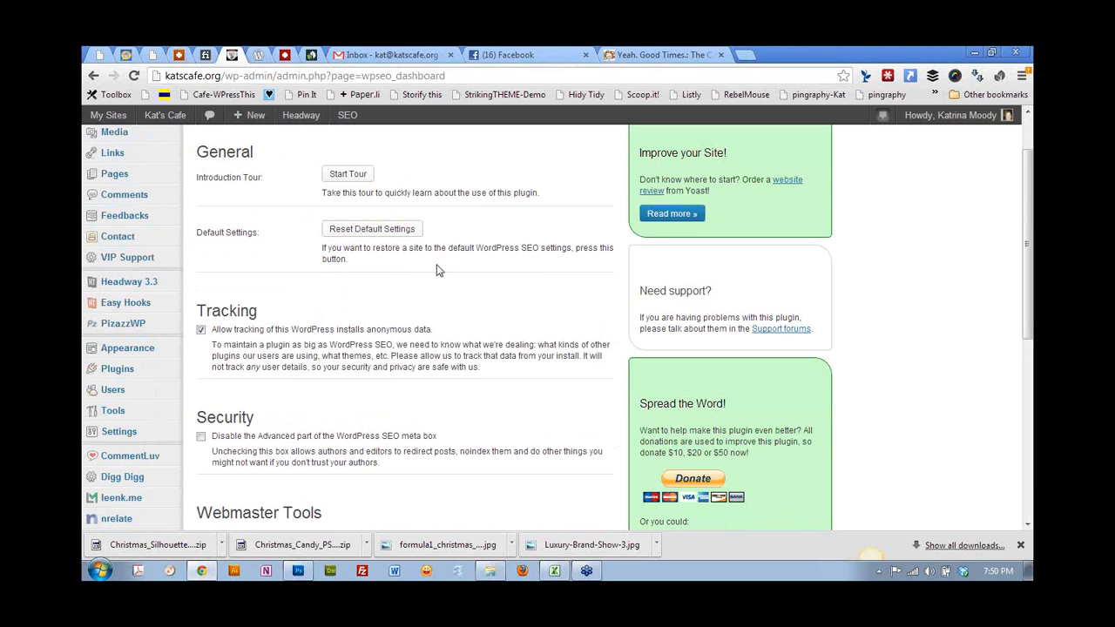
scroll(438, 271, up, 1)
scroll(437, 265, down, 3)
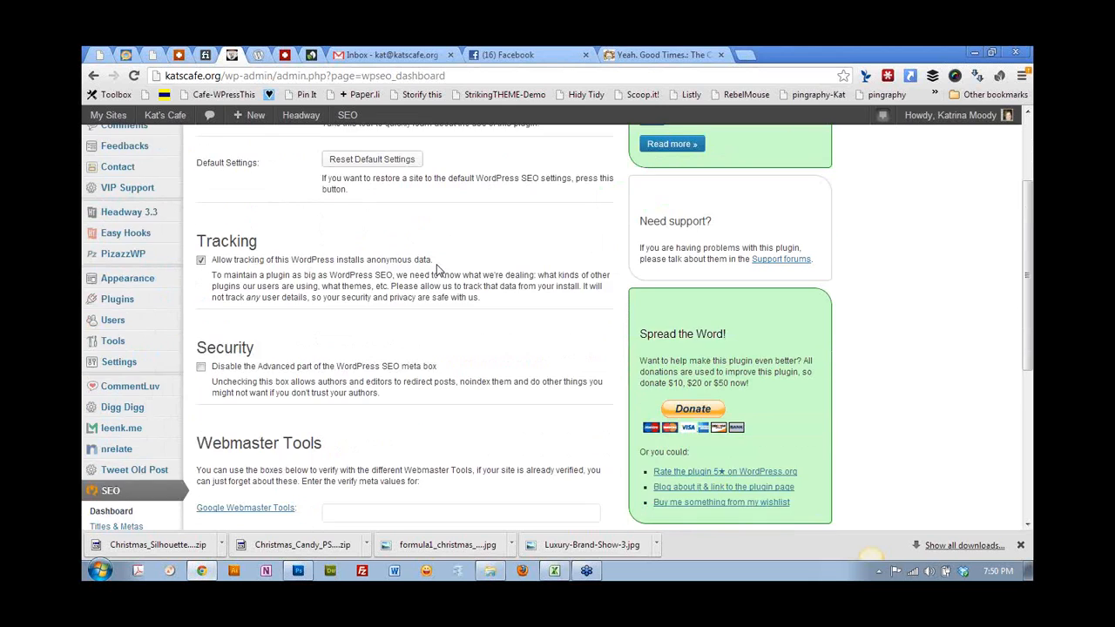
Step: Open the SEO plugin's RSS settings and review the content placed before and after each feed post and the available variables
scroll(438, 271, down, 1)
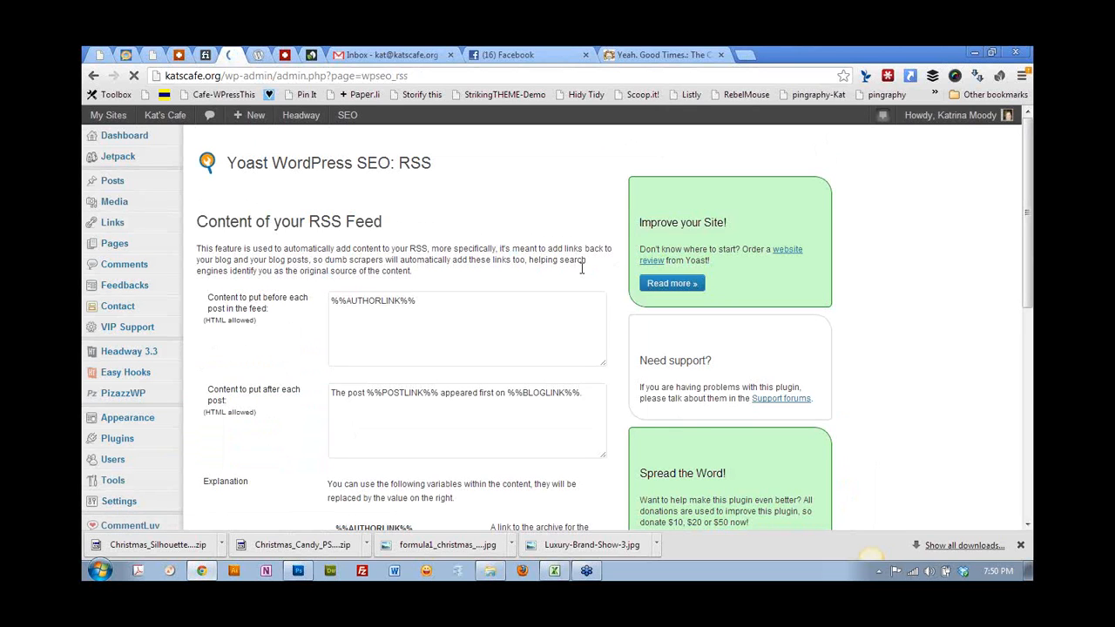
scroll(318, 260, down, 5)
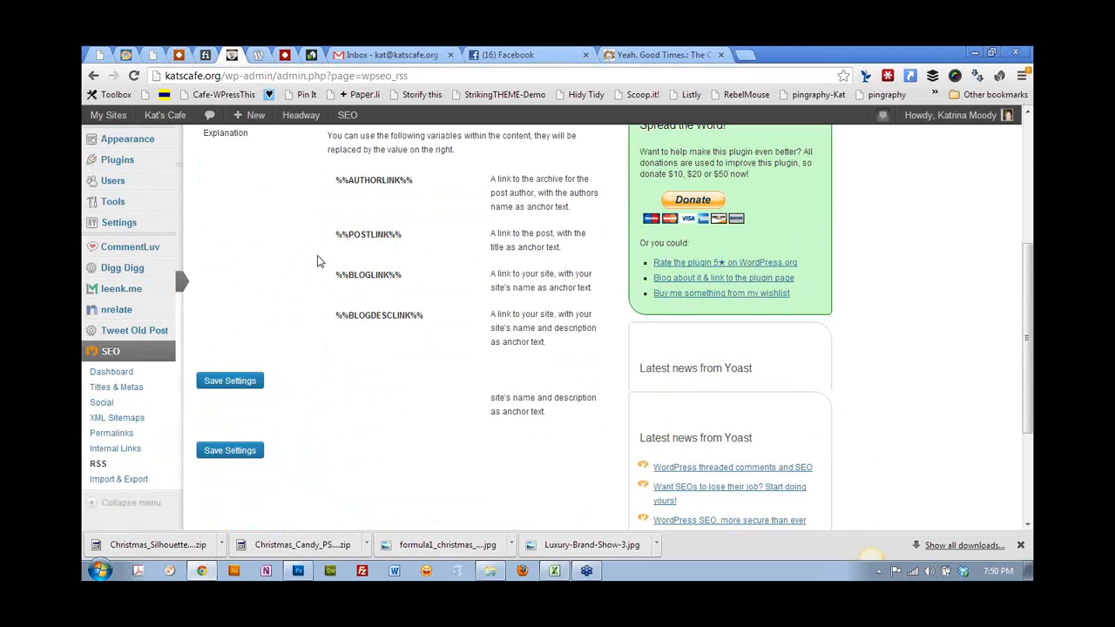
scroll(318, 259, up, 4)
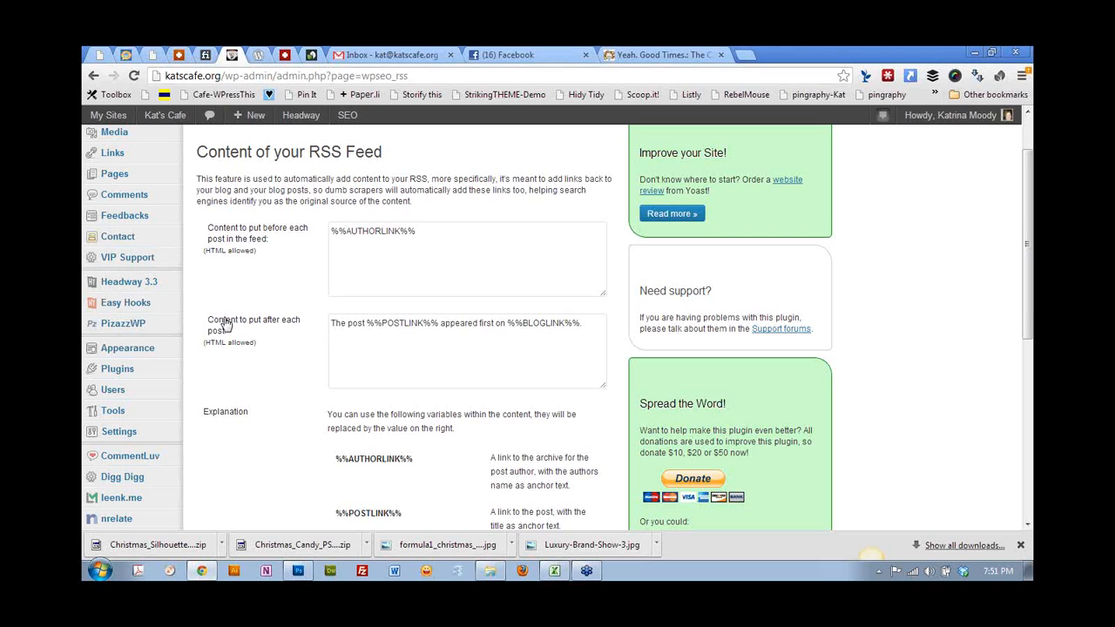
click(331, 324)
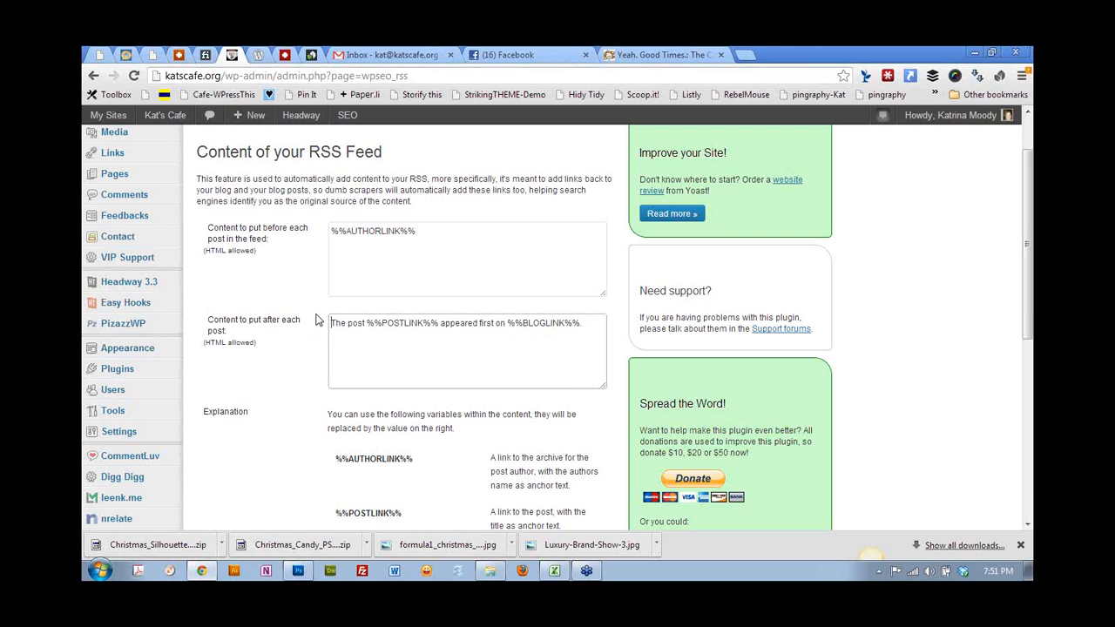
Step: Open the SEO plugin's Social settings and review the Facebook OpenGraph and Twitter card options
scroll(317, 320, down, 3)
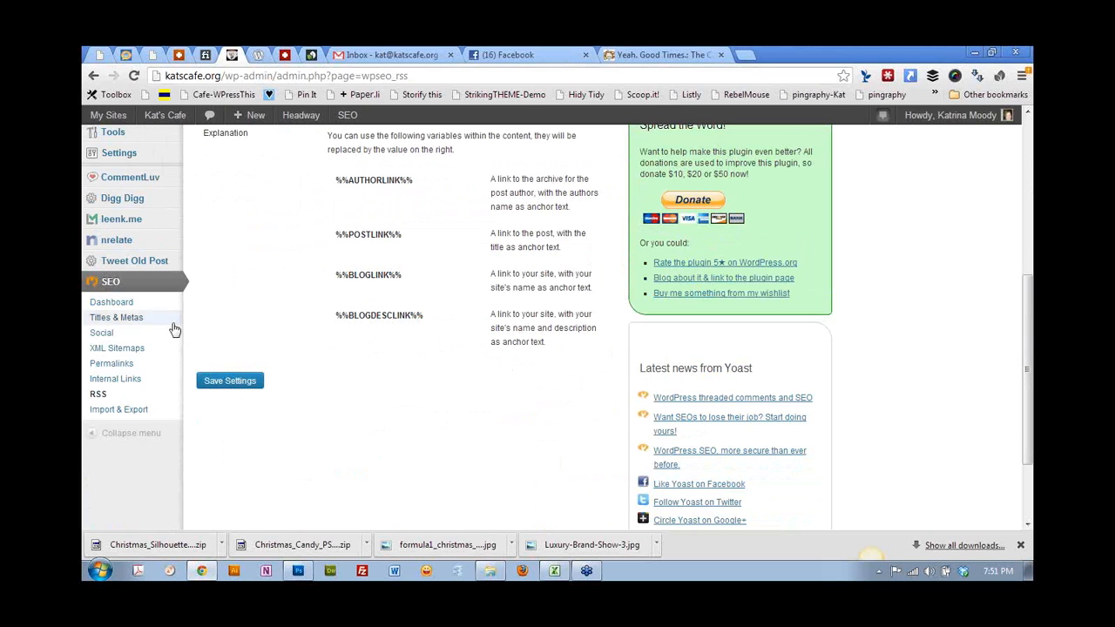
click(104, 335)
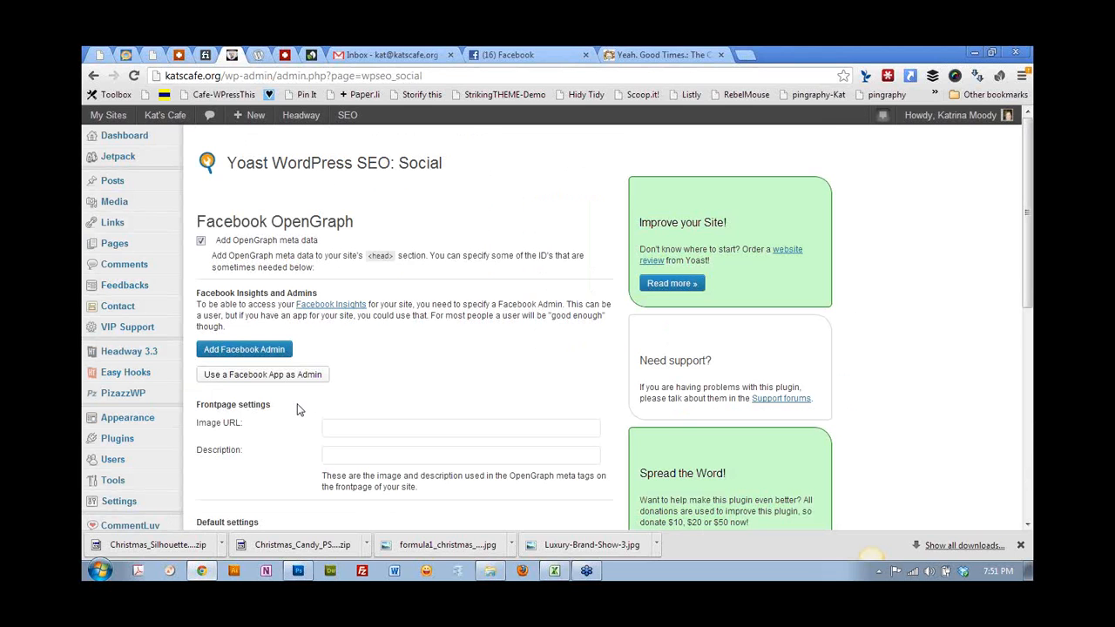
scroll(296, 410, down, 3)
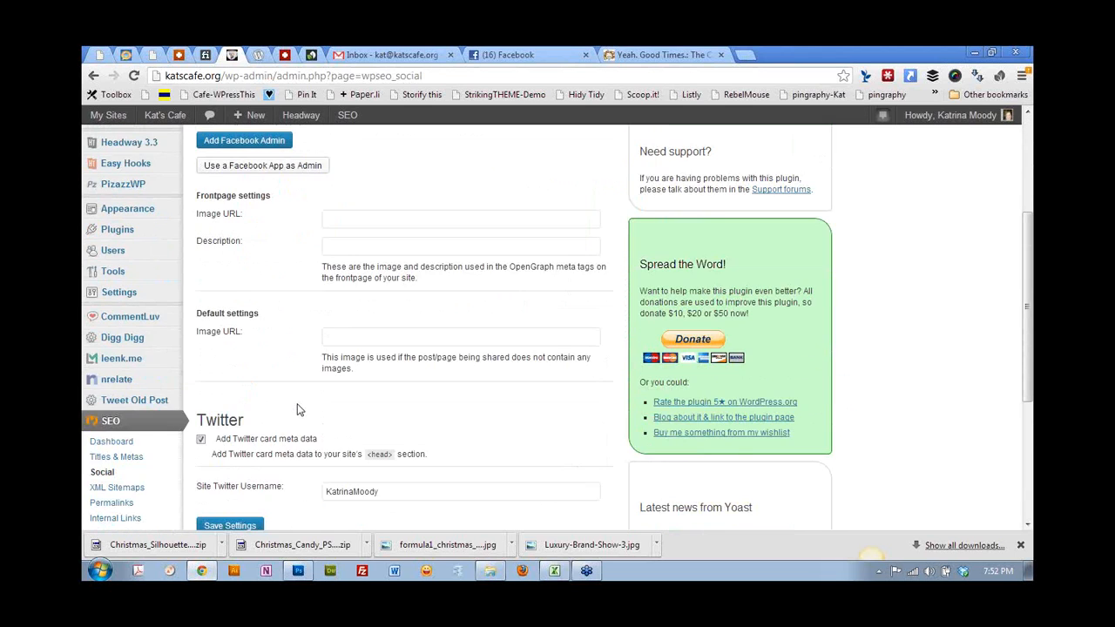
scroll(296, 409, up, 3)
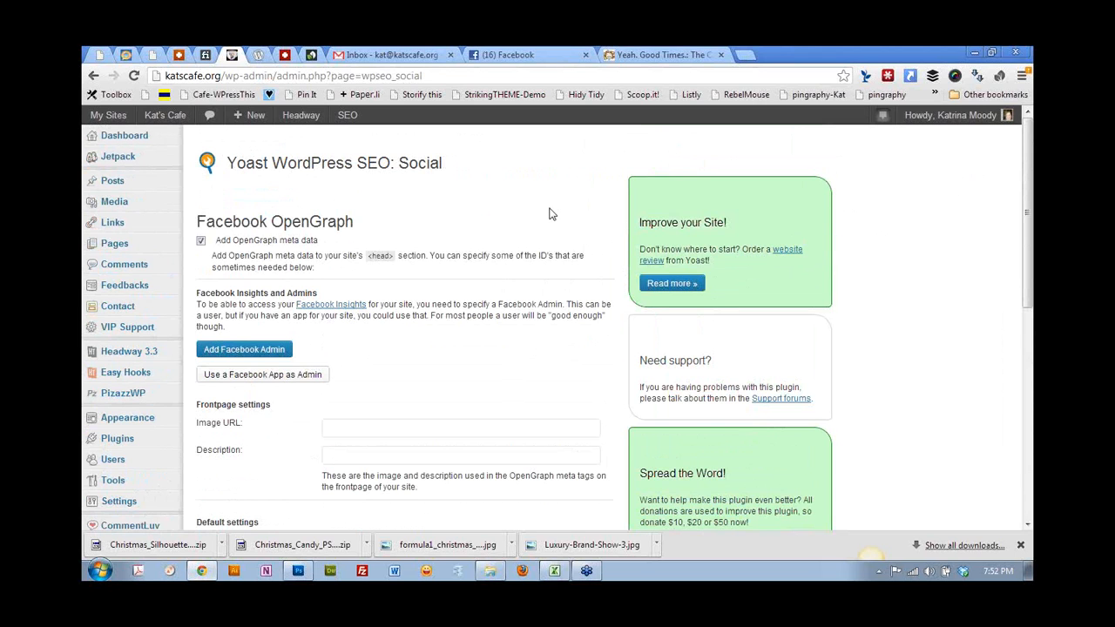
Step: Go back over the Social page's Facebook Insights, frontpage and default image settings, and the site's Twitter username field
scroll(548, 213, down, 3)
scroll(549, 213, up, 3)
scroll(539, 214, down, 6)
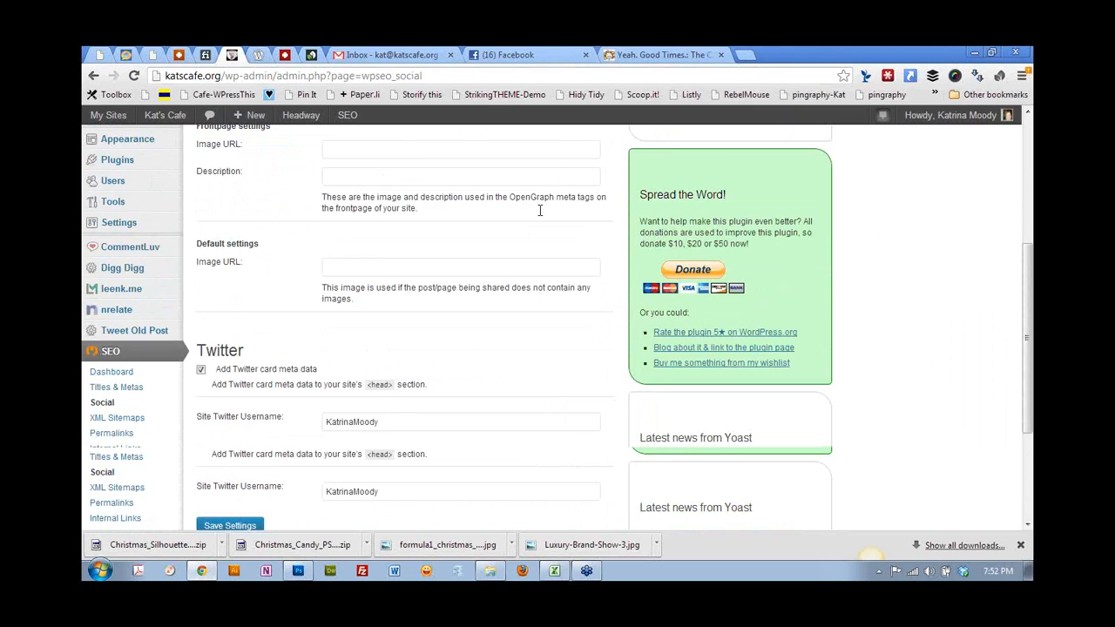
scroll(540, 210, down, 3)
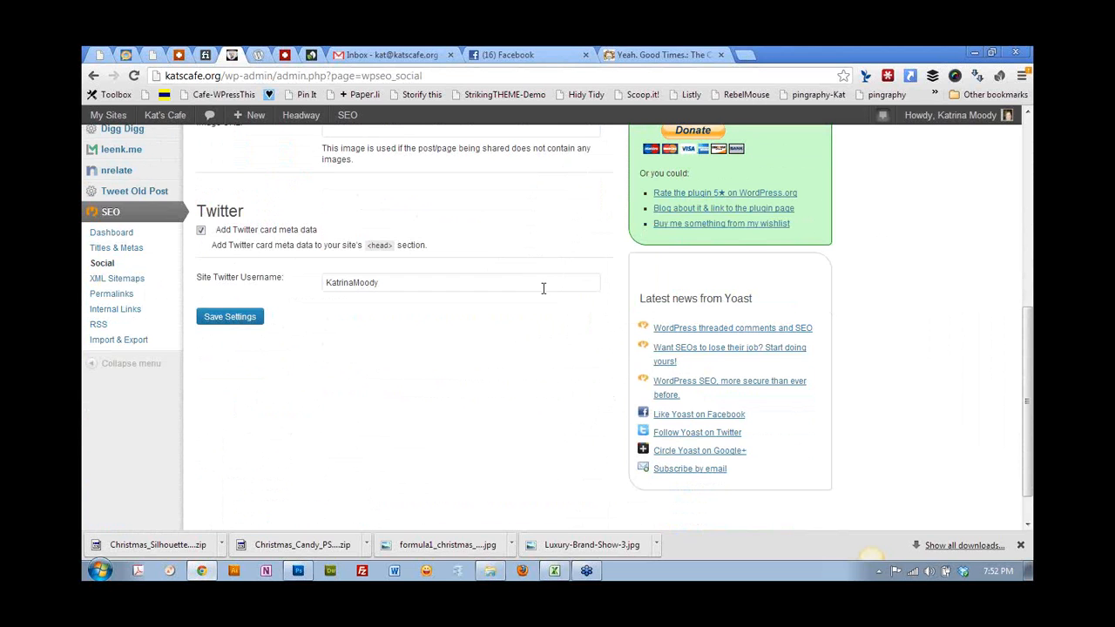
scroll(543, 288, up, 3)
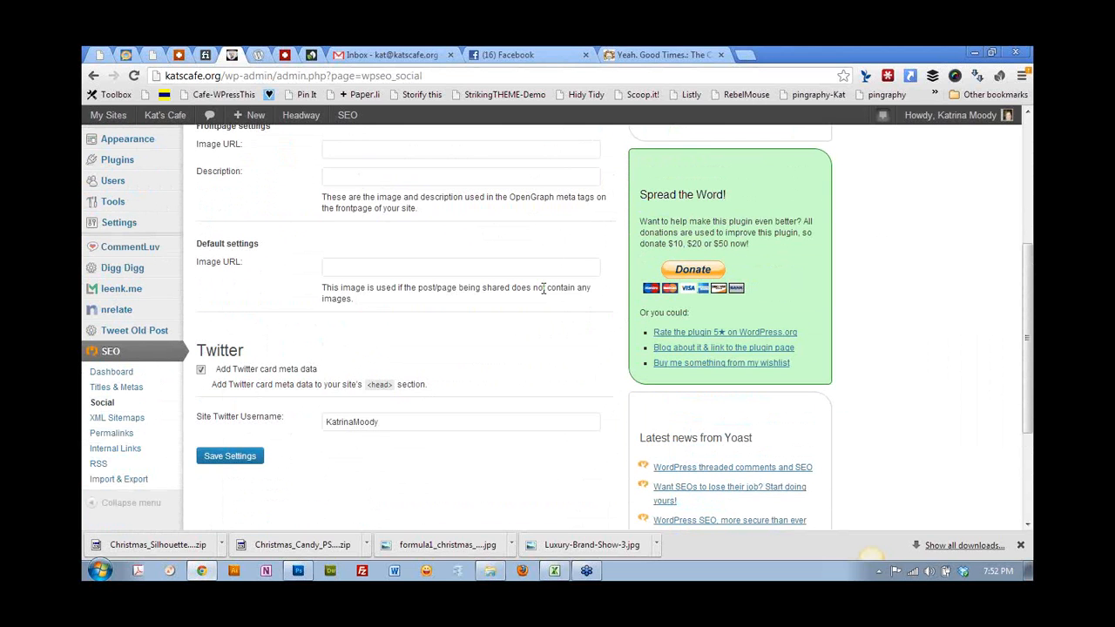
scroll(542, 289, up, 6)
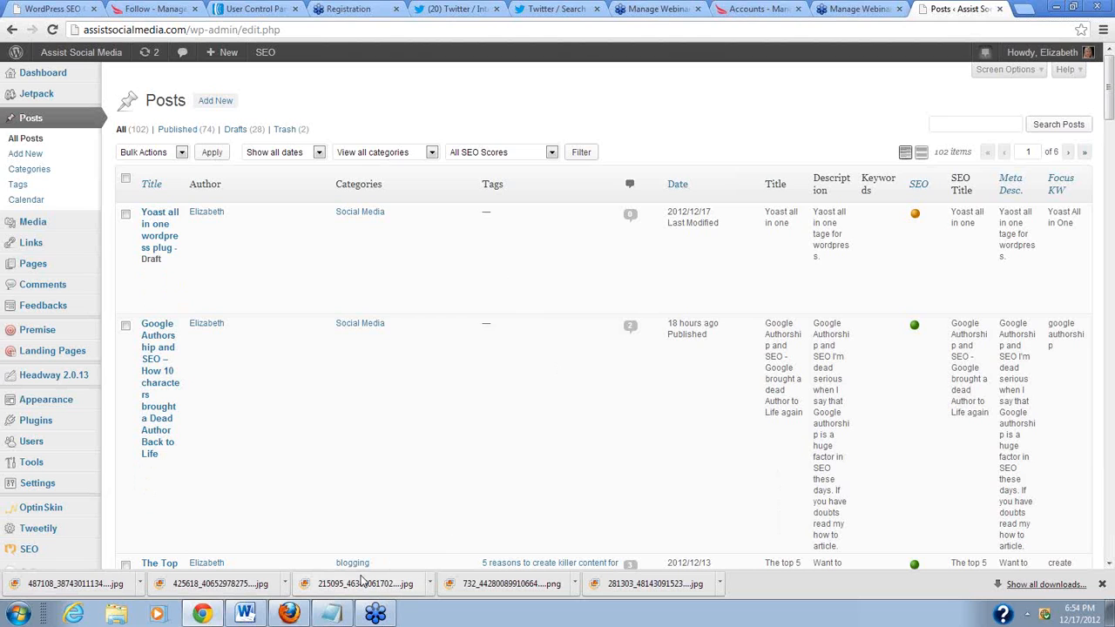
Step: Switch to Notepad, maximize the untitled notes on moving from All-in-One to Yoast, and exit with the choice to save them
click(331, 615)
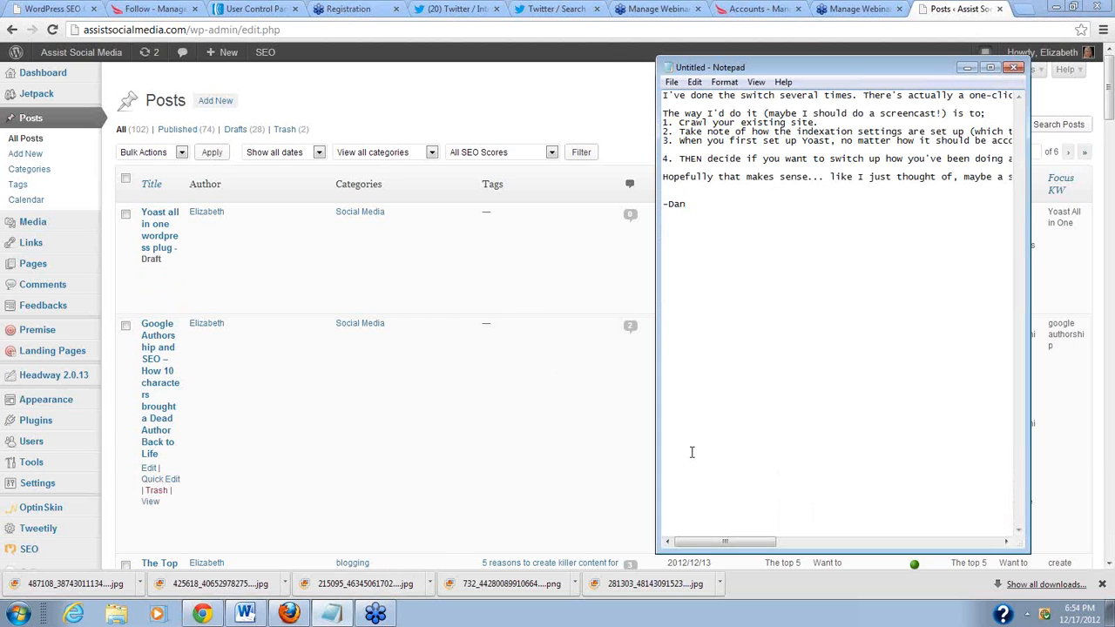
double_click(838, 70)
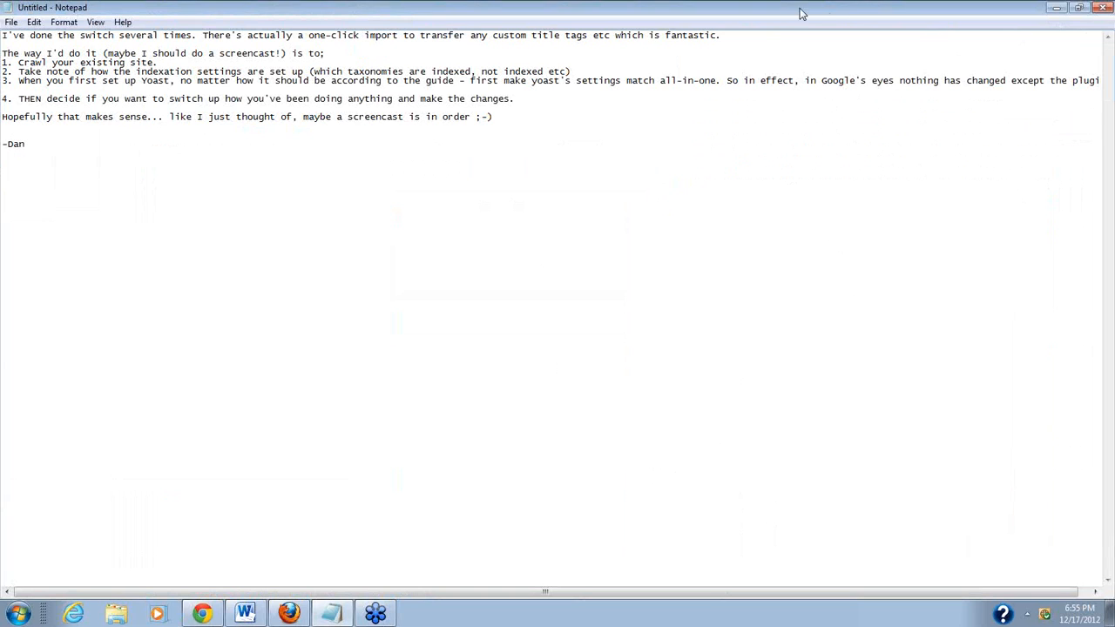
click(11, 22)
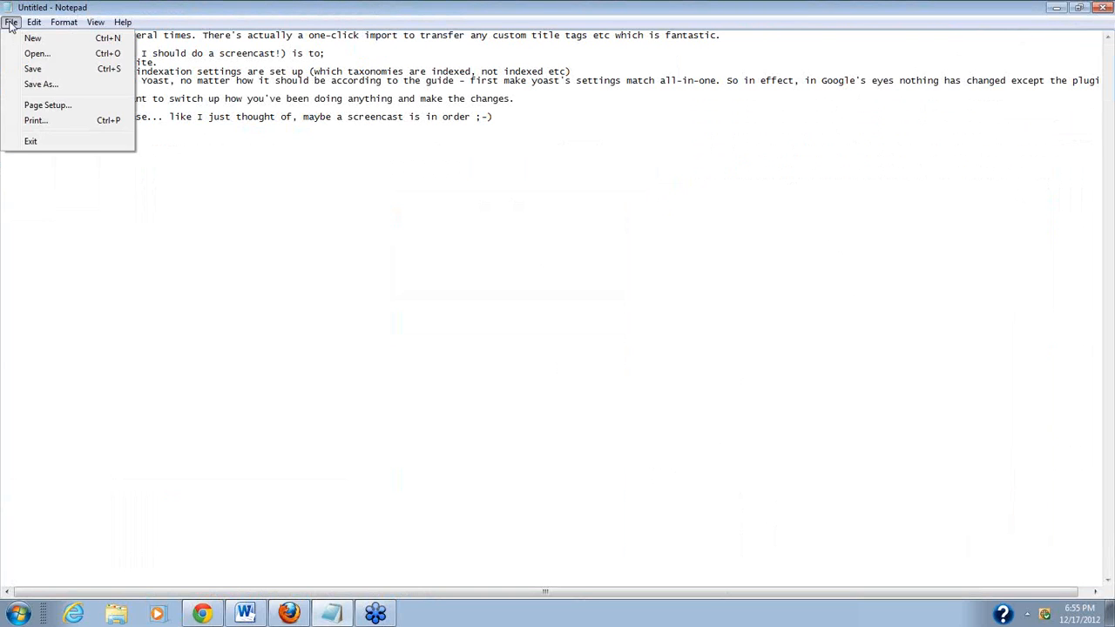
click(31, 142)
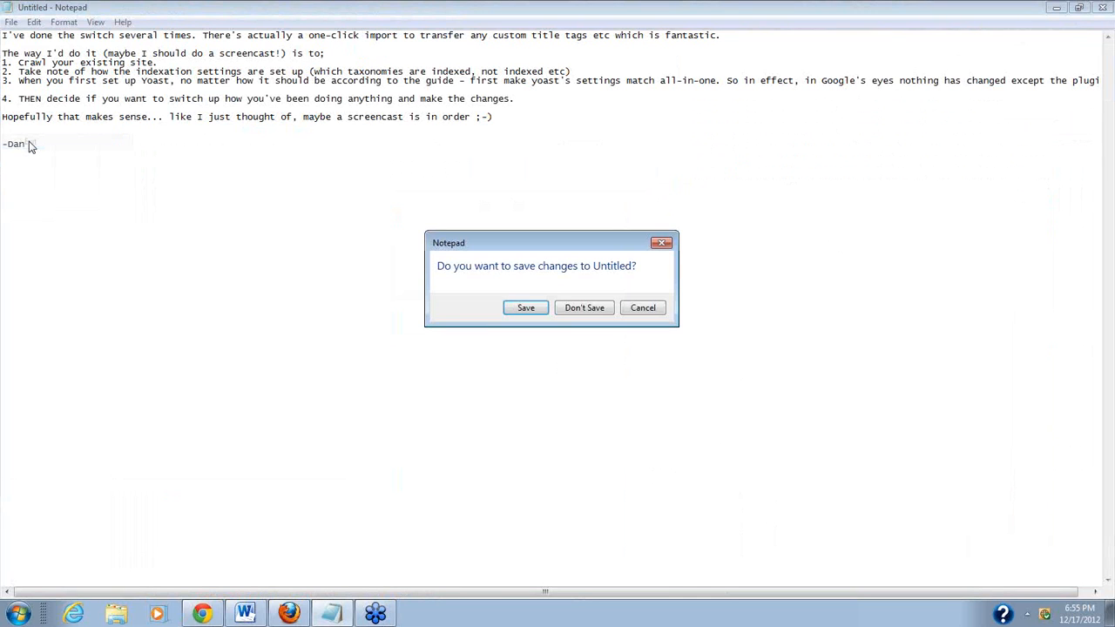
click(525, 308)
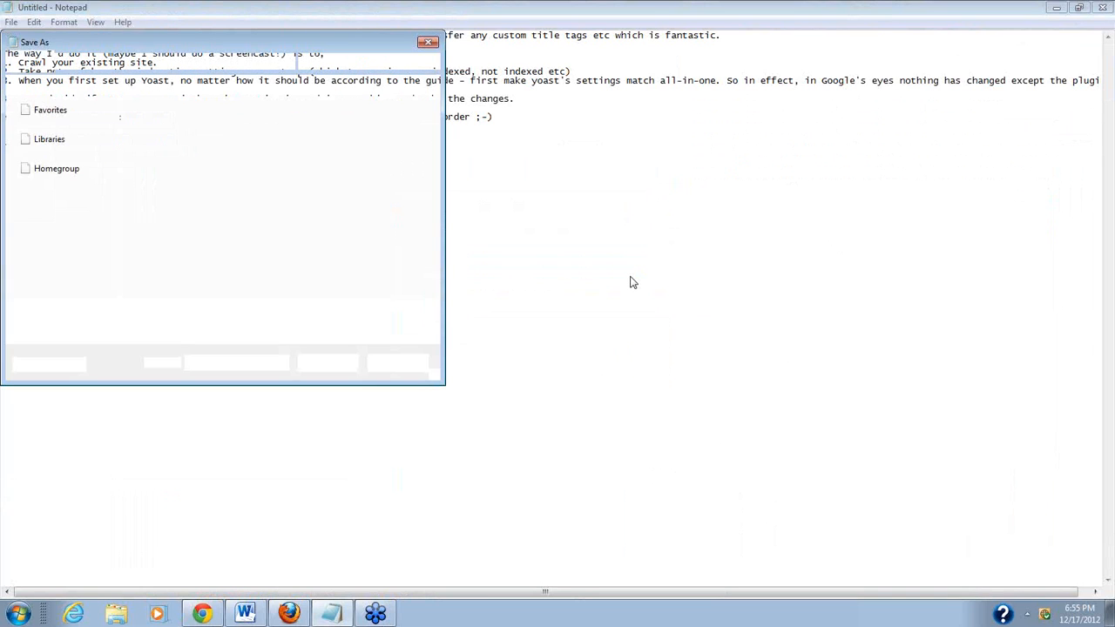